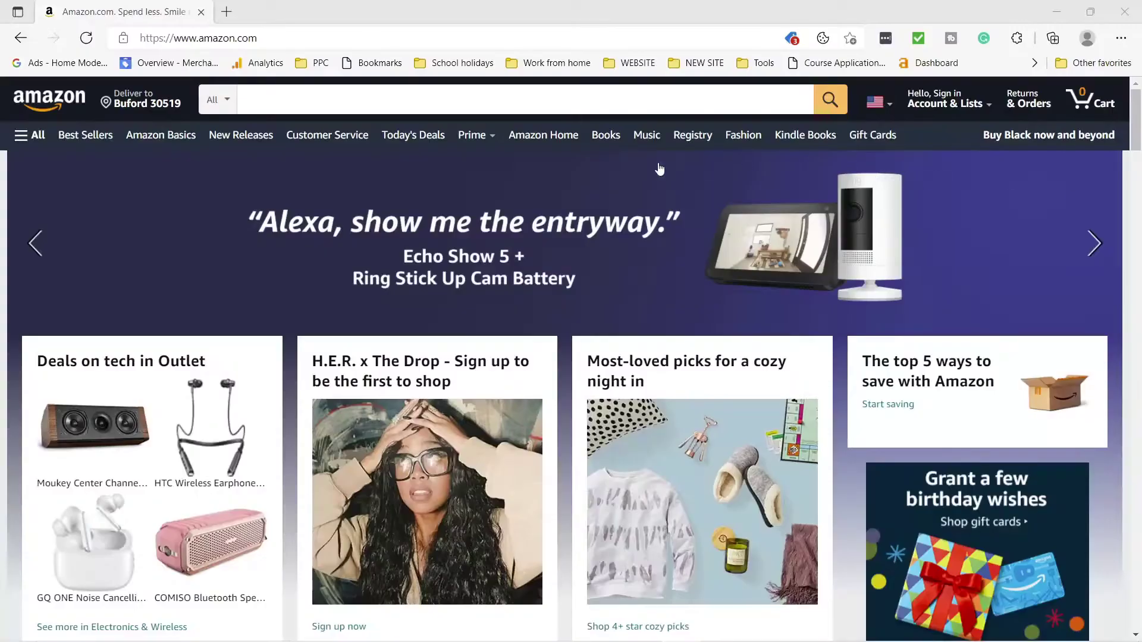
Go to Amazon's Books department through the All menu
click(583, 104)
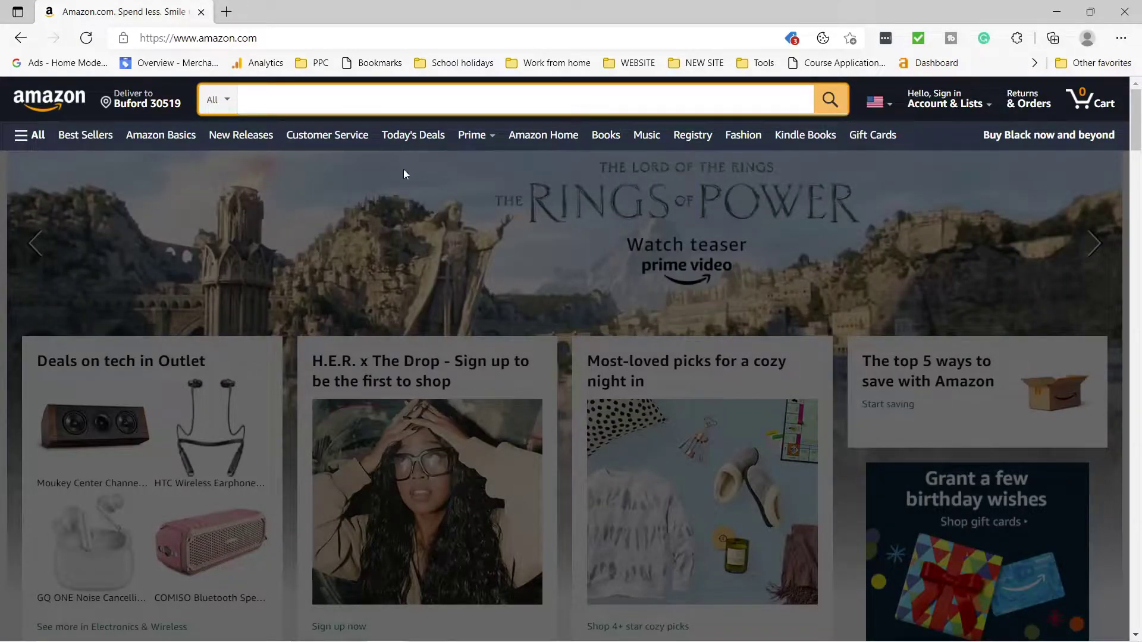
click(33, 136)
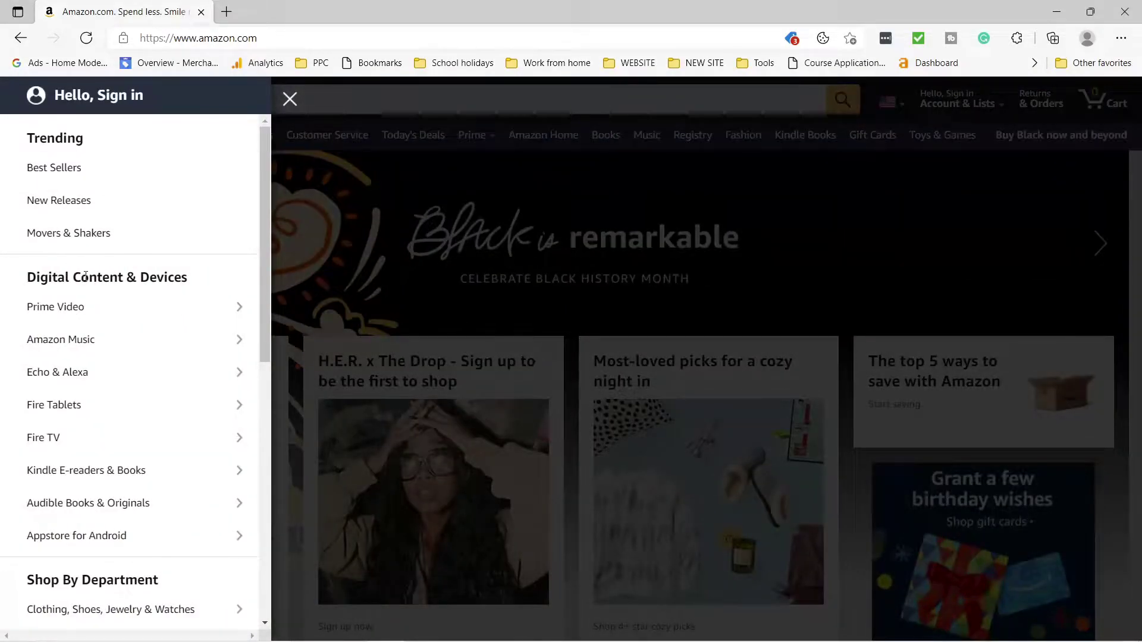
scroll(85, 277, down, 5)
click(52, 362)
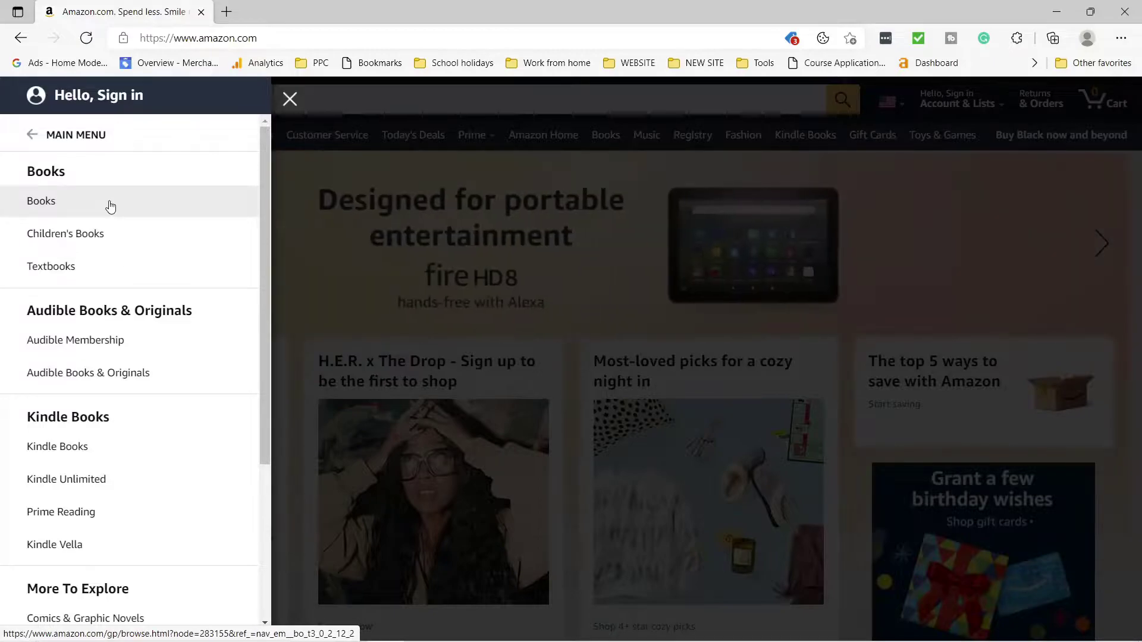
click(110, 207)
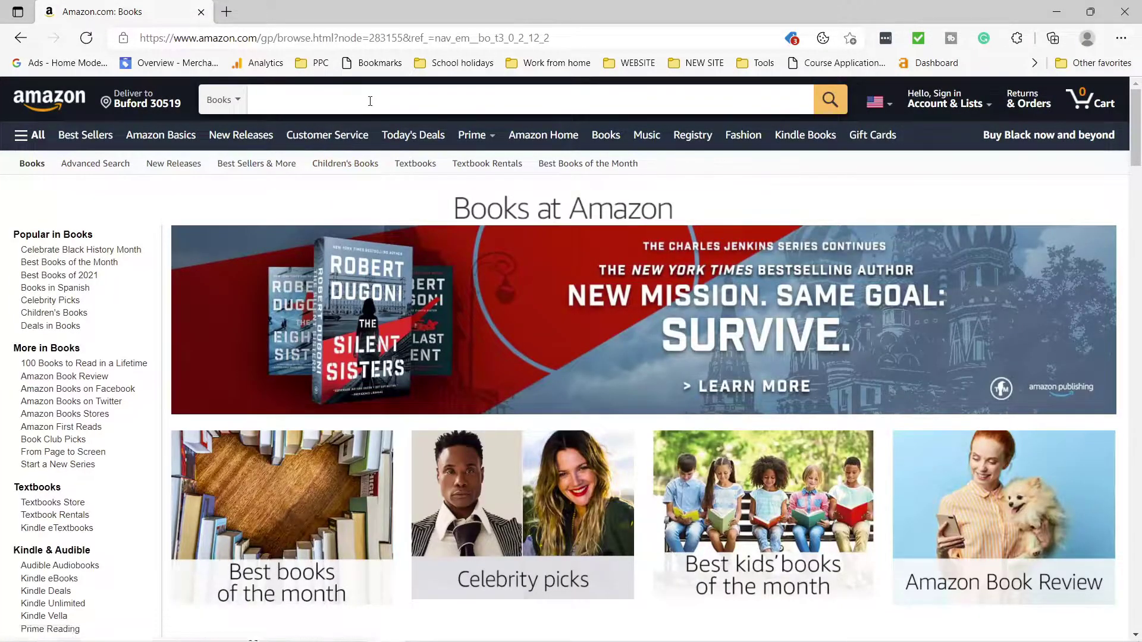
Search Books for 'meditation journal for women' using the autocomplete suggestion
click(370, 101)
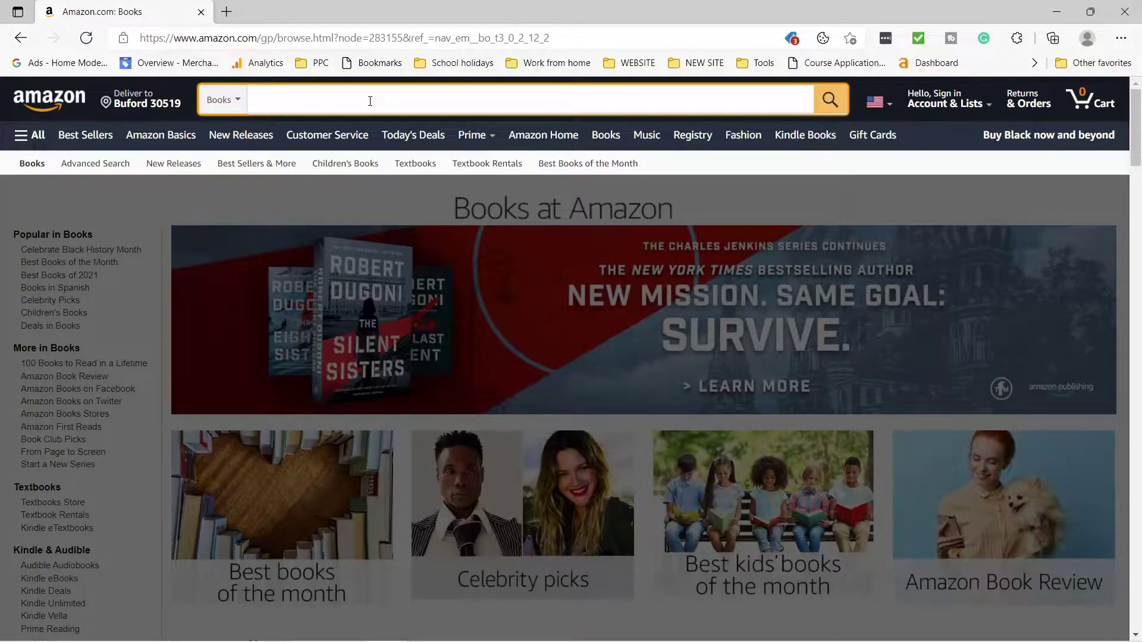
text(meditat)
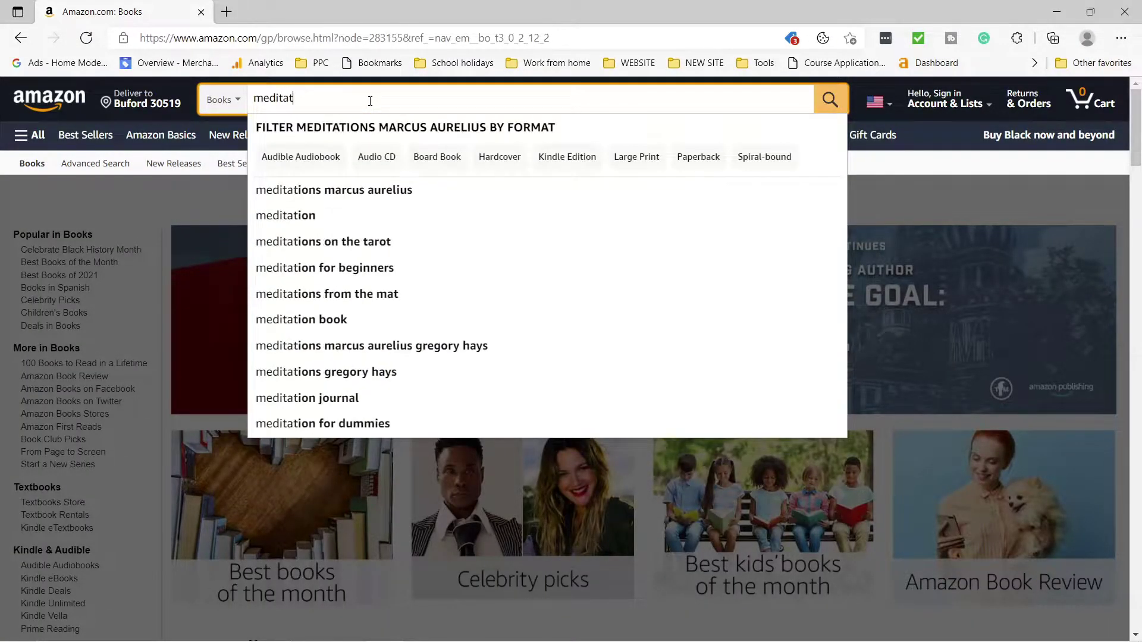
text(ion jou)
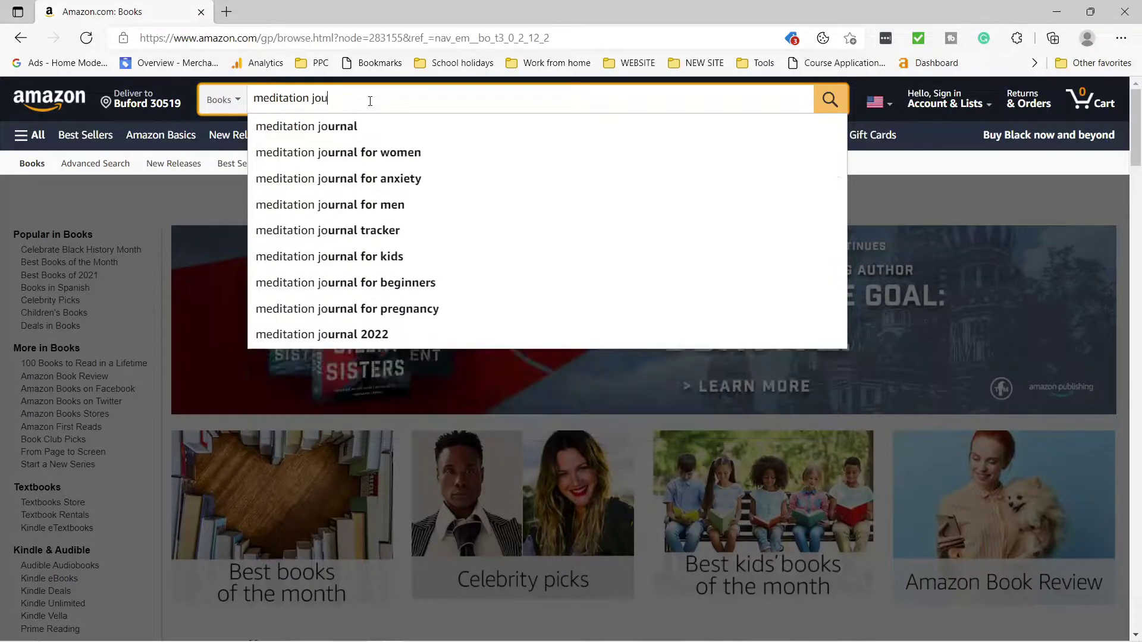
text(rnal f)
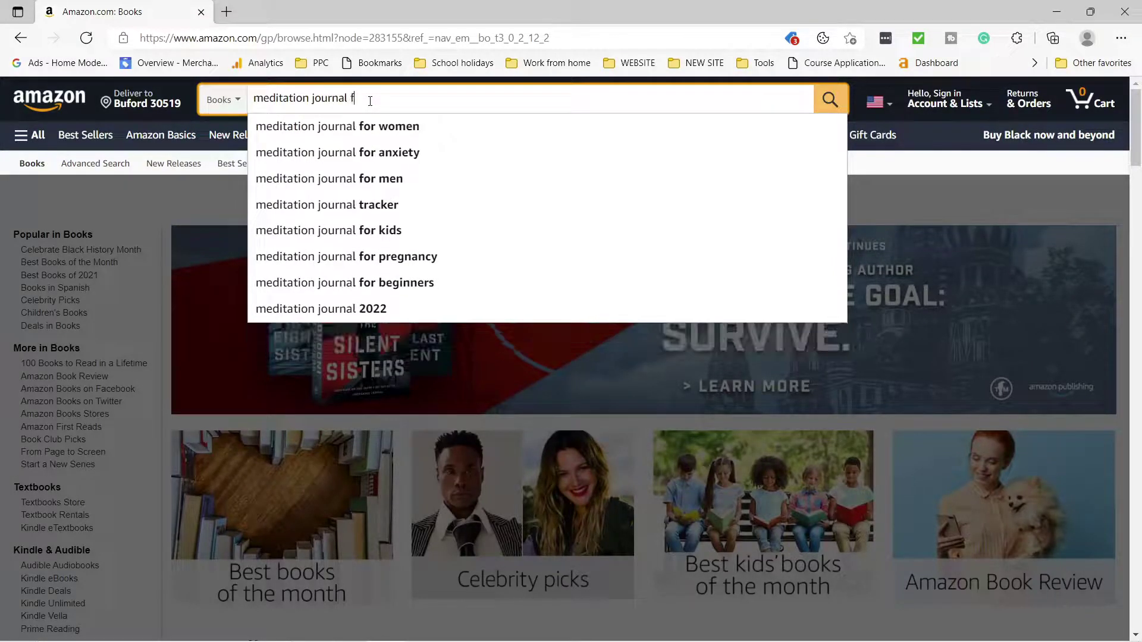
text(or)
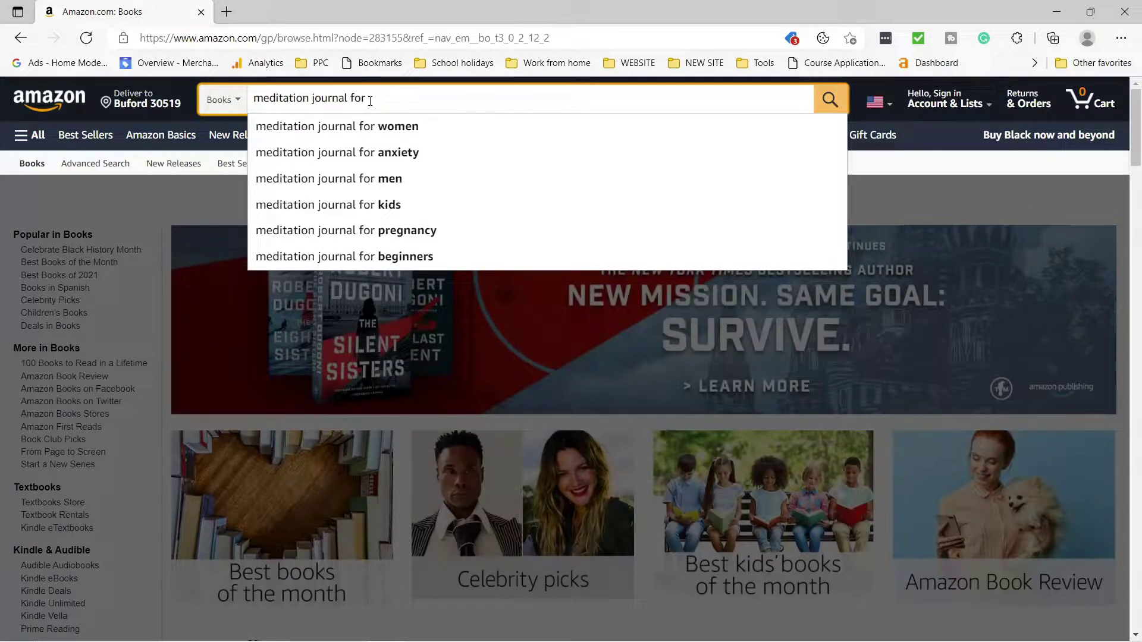
click(361, 128)
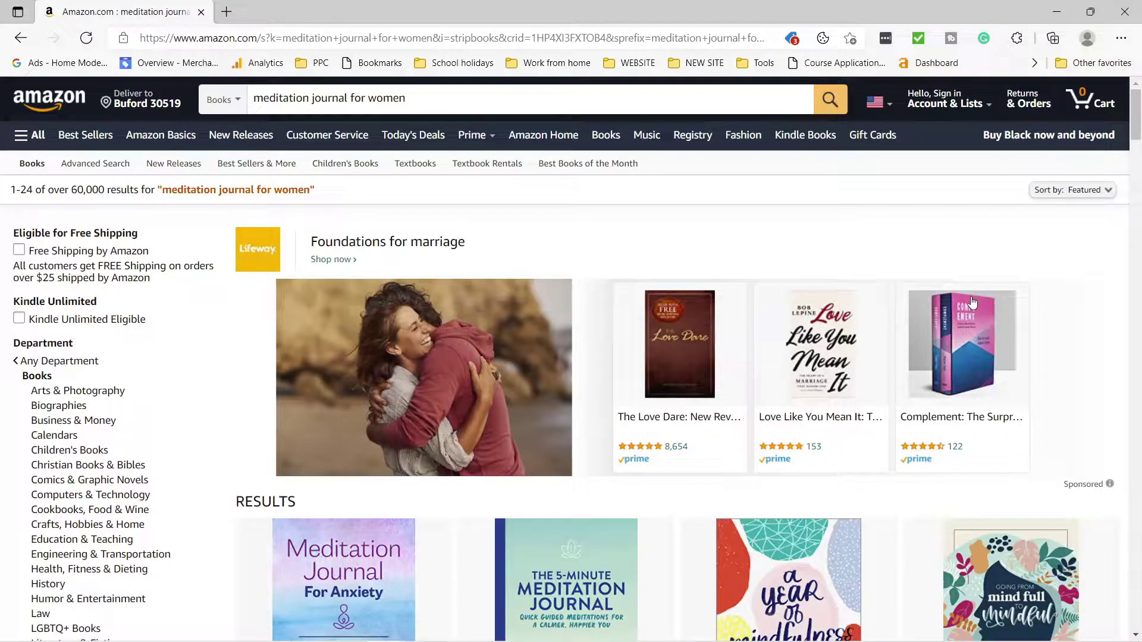
scroll(931, 319, down, 5)
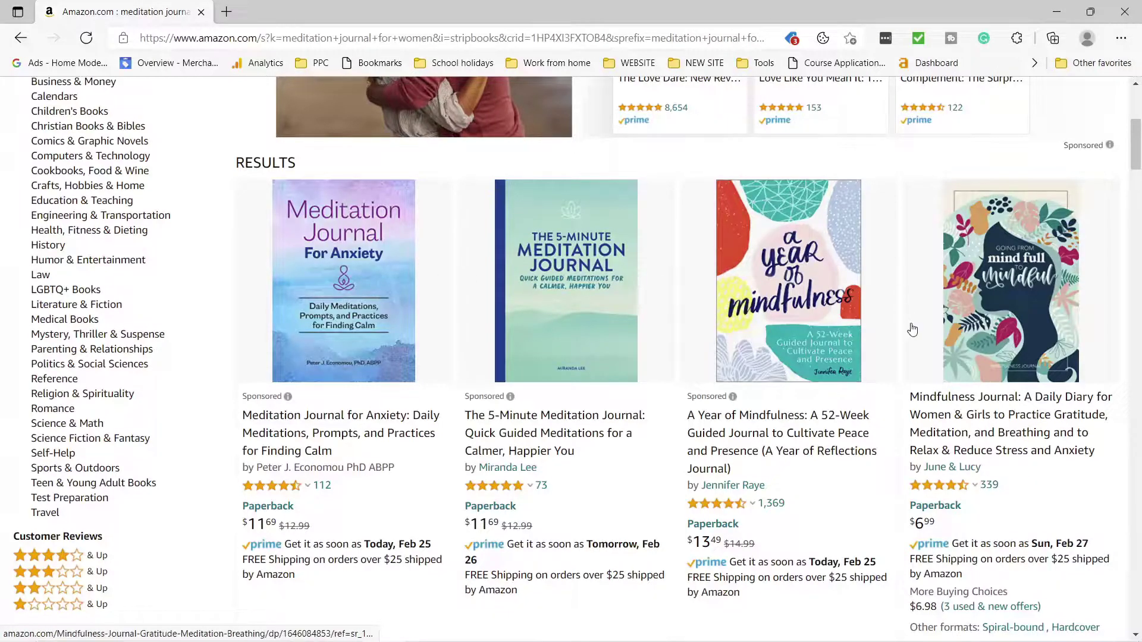
scroll(912, 323, down, 4)
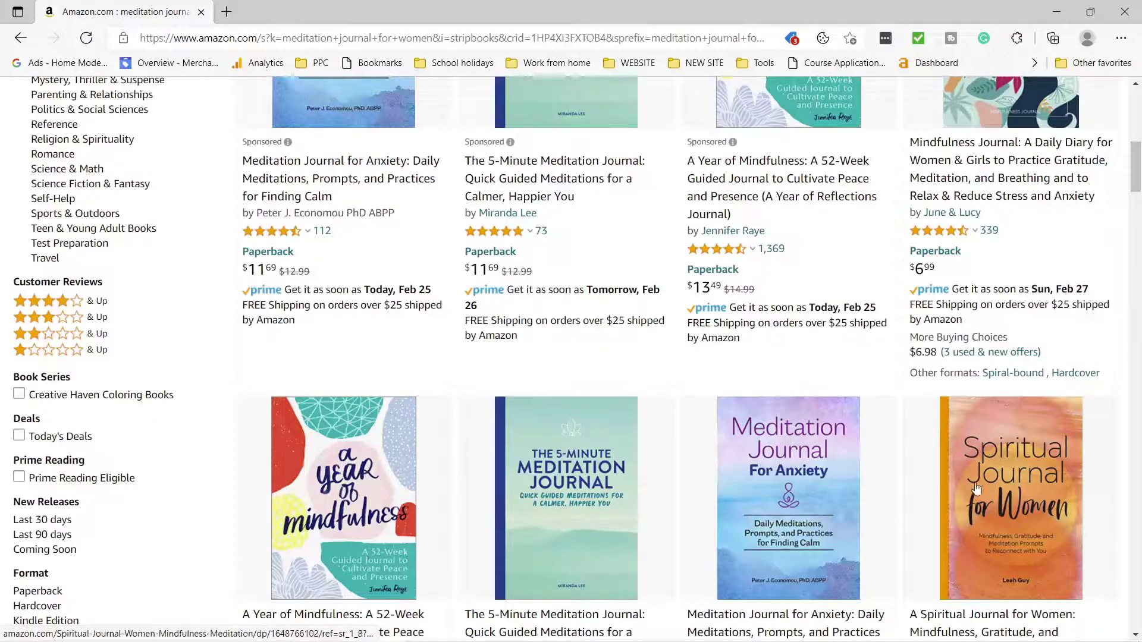
scroll(946, 473, down, 3)
scroll(941, 472, down, 3)
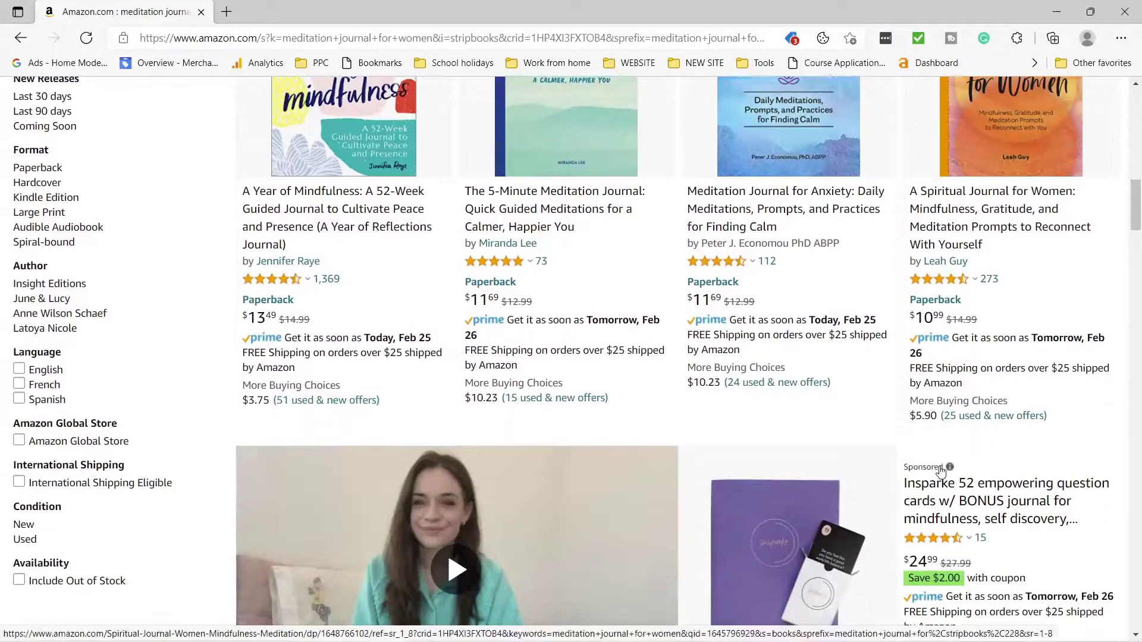
scroll(941, 471, down, 3)
scroll(940, 471, down, 3)
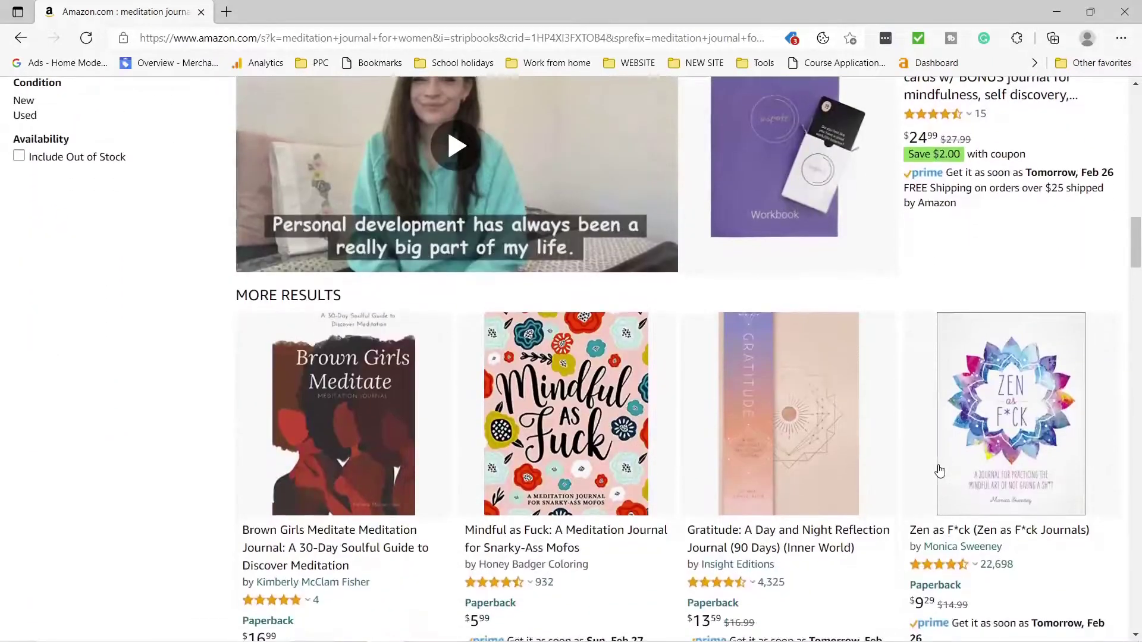
scroll(937, 404, down, 3)
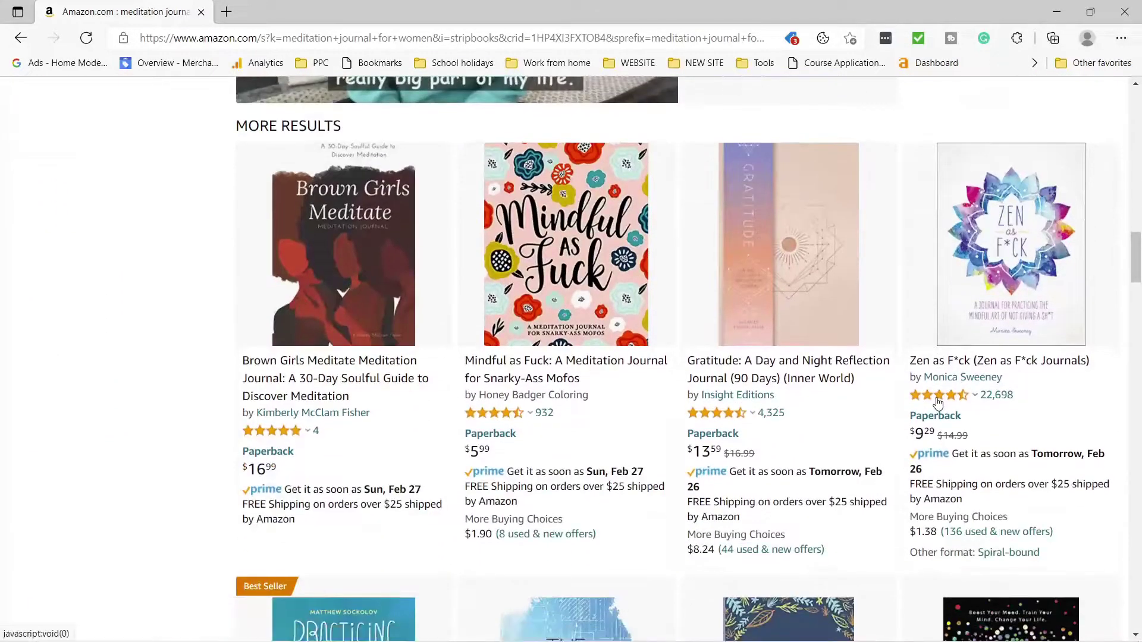
scroll(938, 404, down, 2)
scroll(938, 404, down, 5)
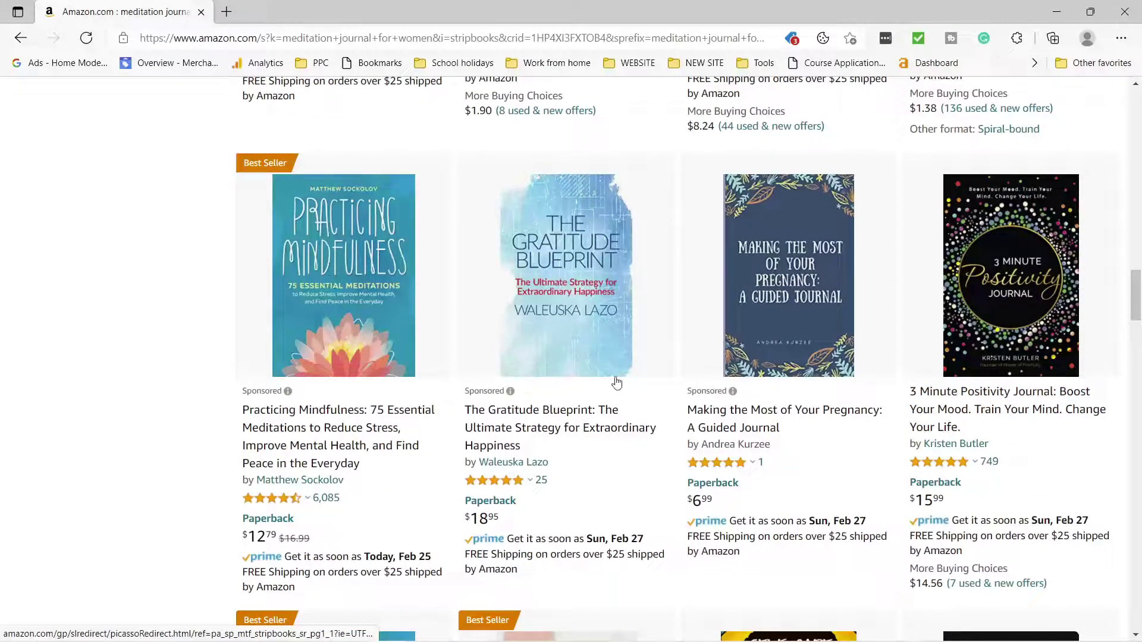
scroll(1005, 396, down, 7)
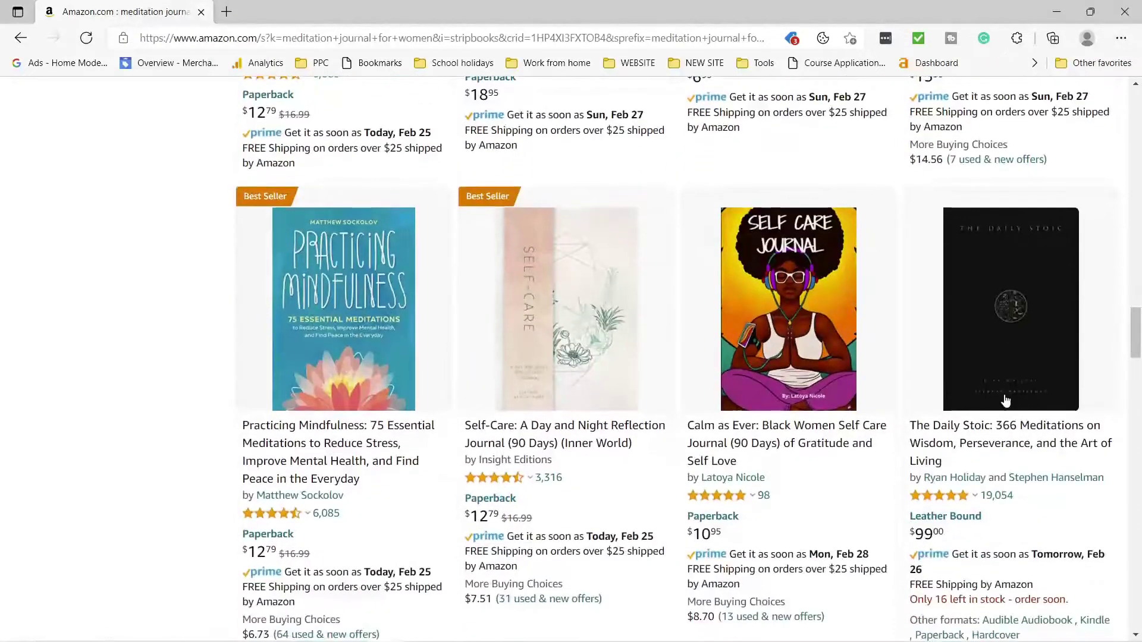
scroll(1005, 401, down, 7)
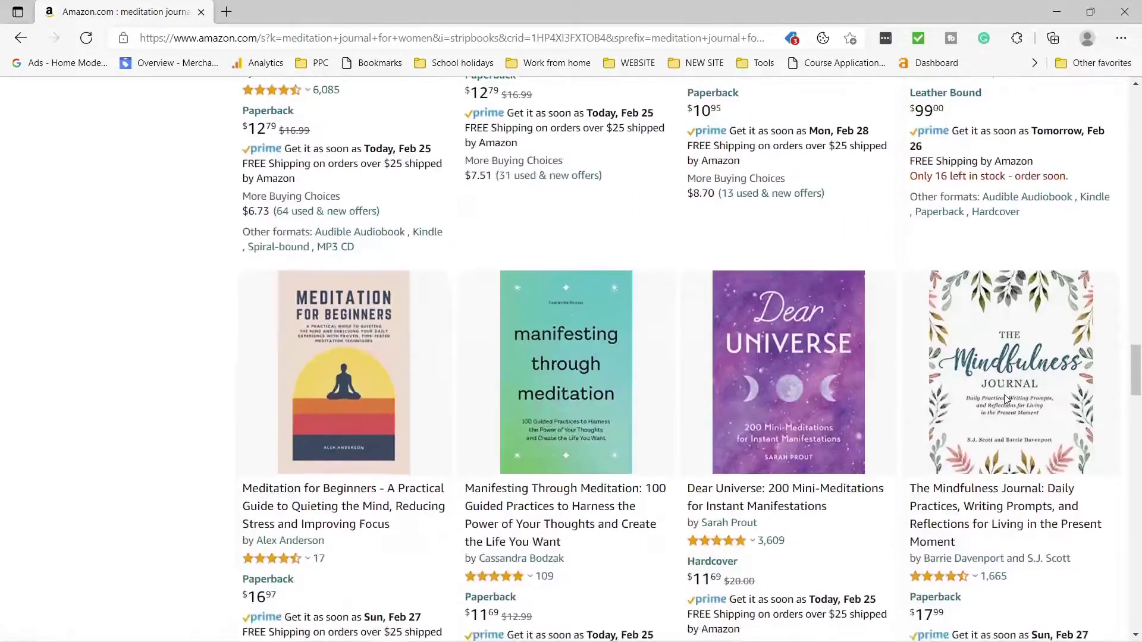
scroll(1003, 397, down, 1)
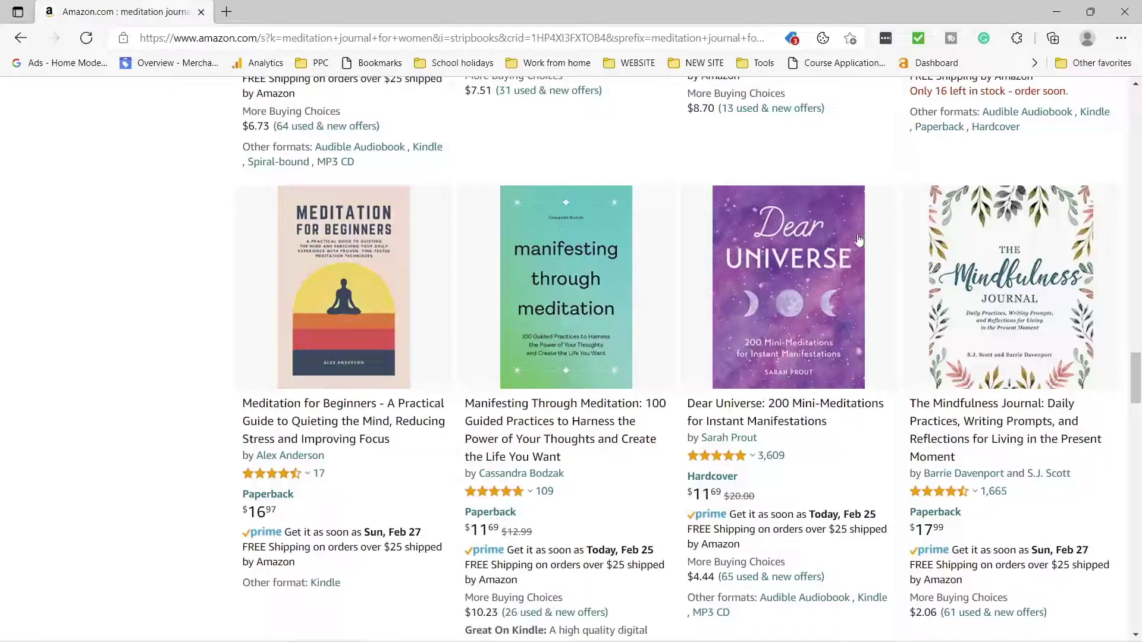
scroll(602, 238, down, 7)
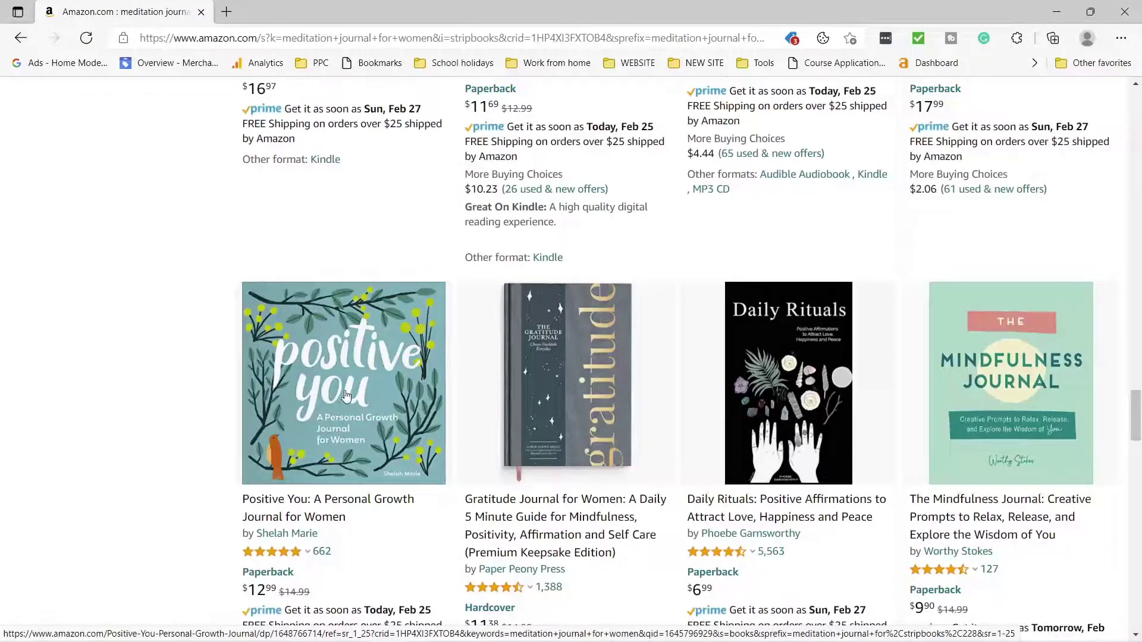
scroll(971, 422, down, 5)
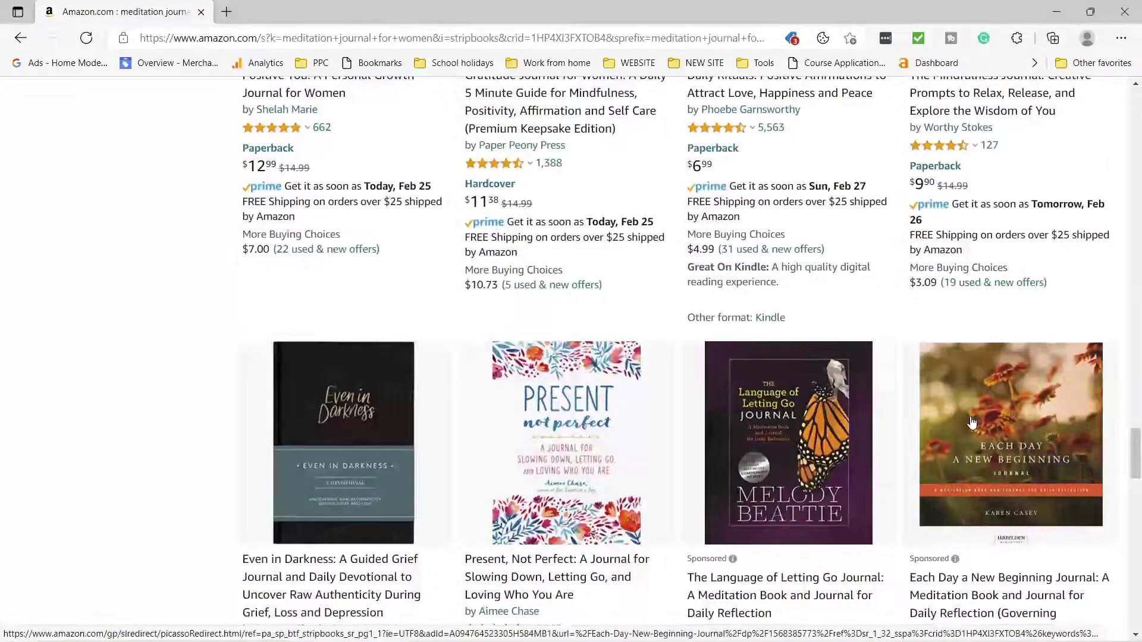
scroll(971, 422, down, 6)
scroll(970, 420, up, 5)
scroll(970, 416, up, 14)
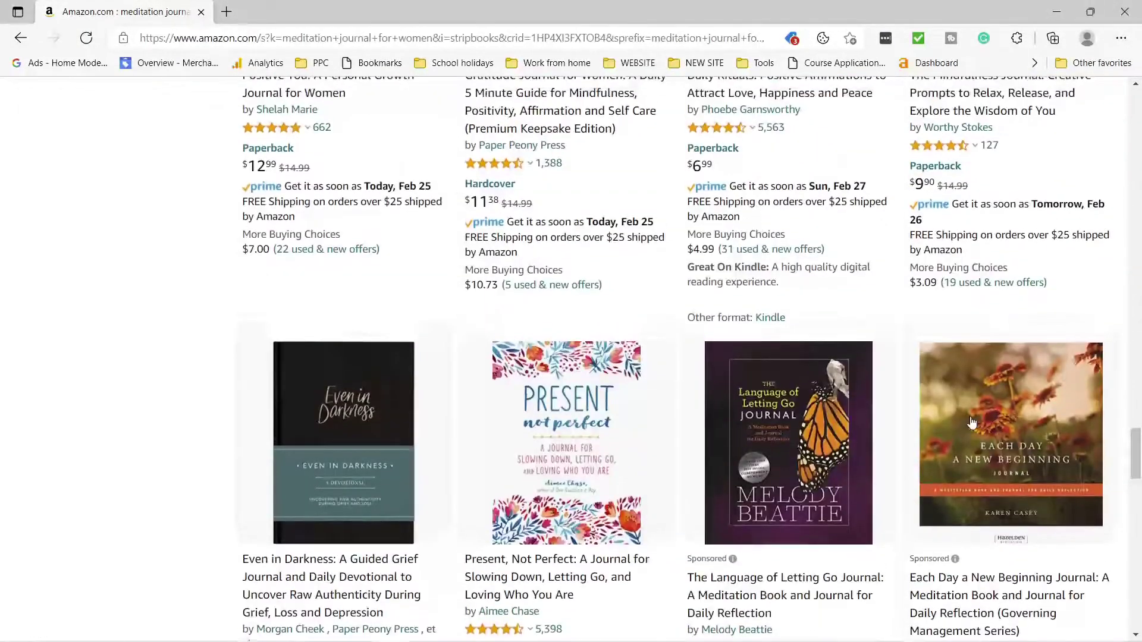
scroll(971, 422, up, 7)
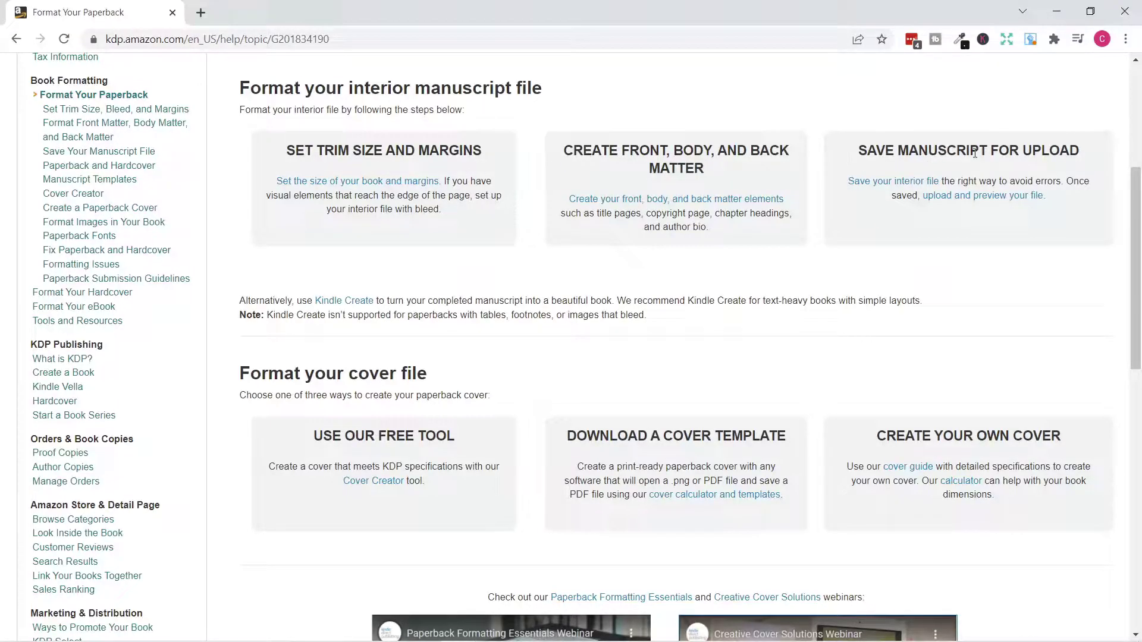
Highlight the 'Format your cover file' and 'Download a Cover Template' headings in the guide
scroll(408, 357, down, 4)
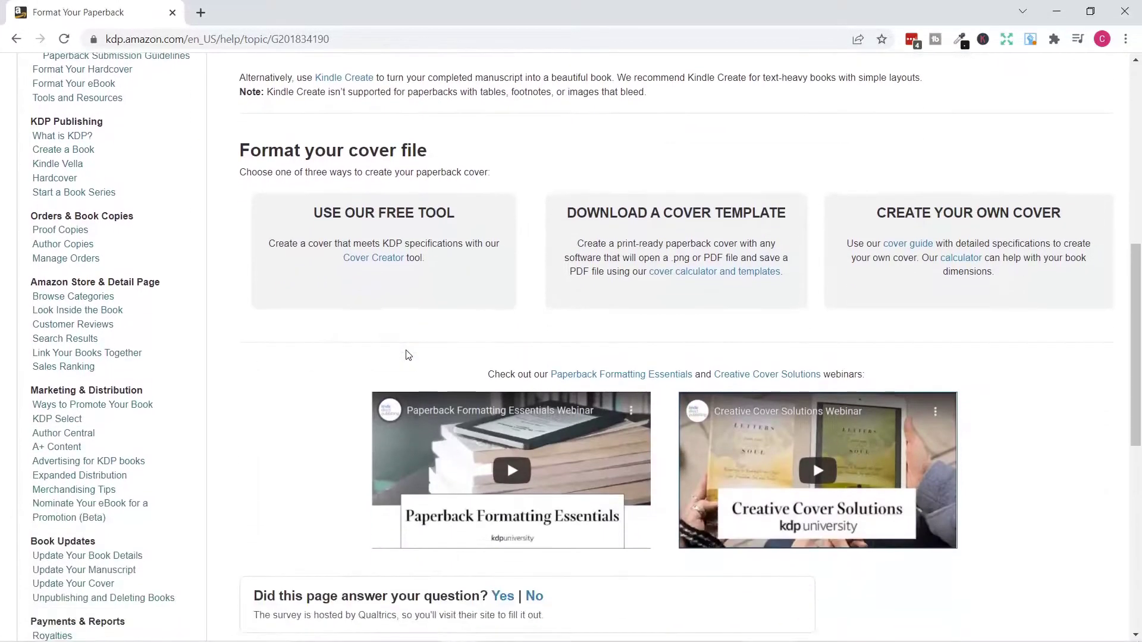
drag(450, 153, 271, 134)
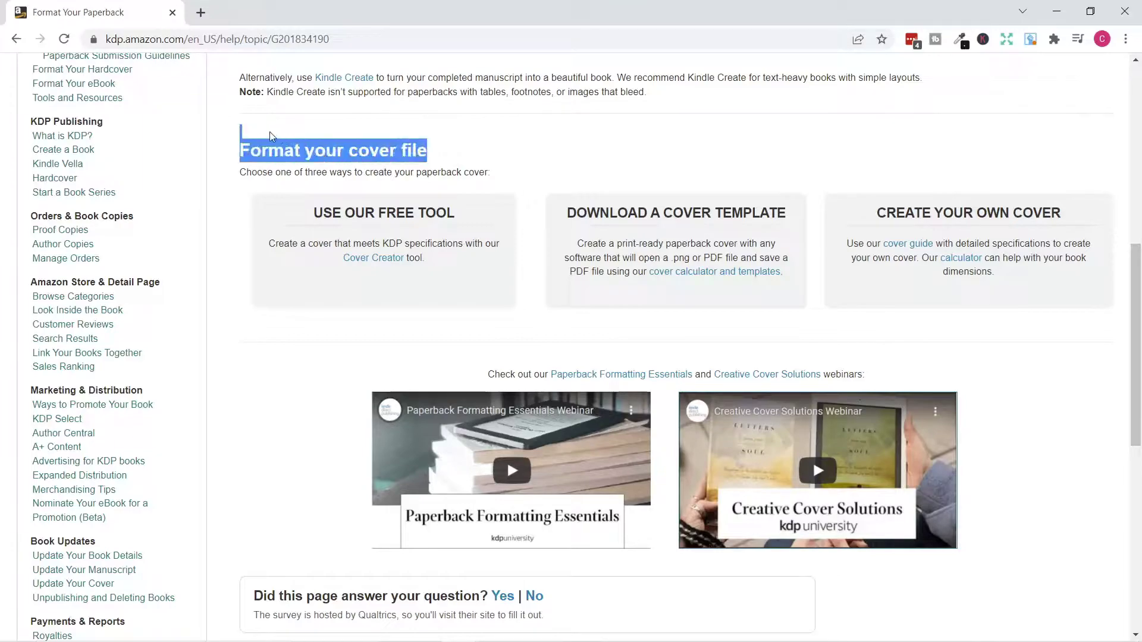
click(688, 151)
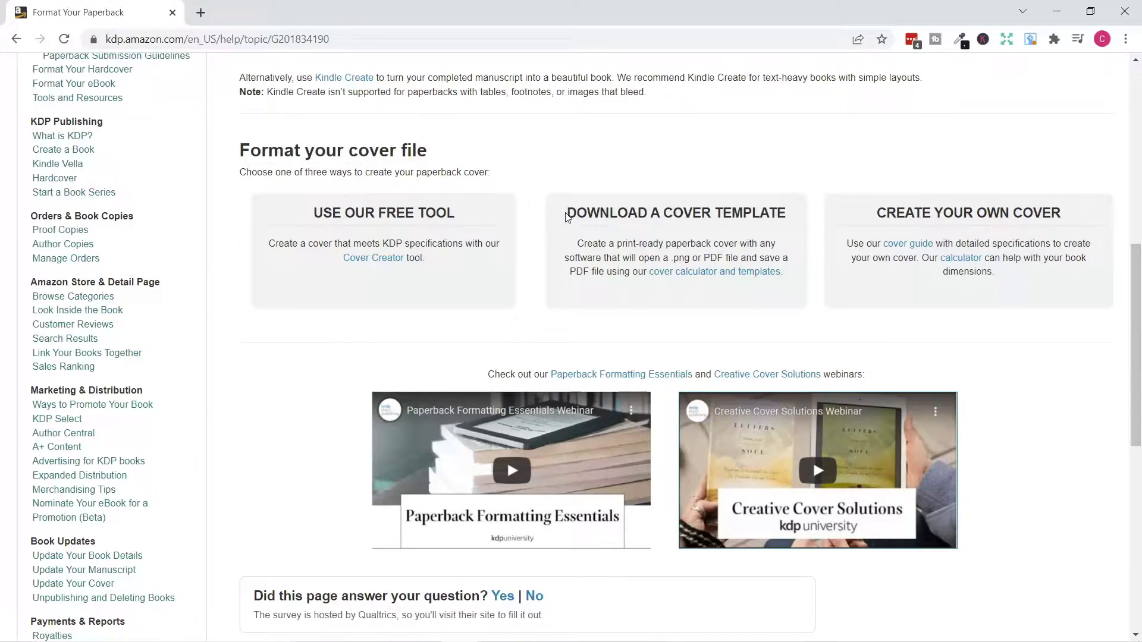
drag(568, 217, 787, 227)
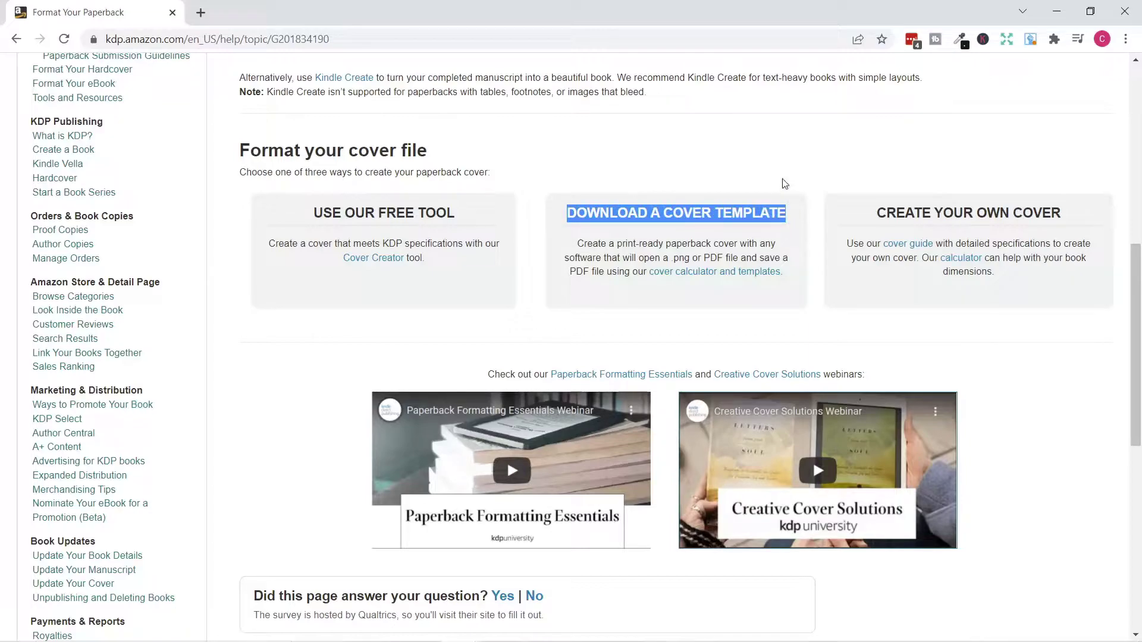
click(782, 154)
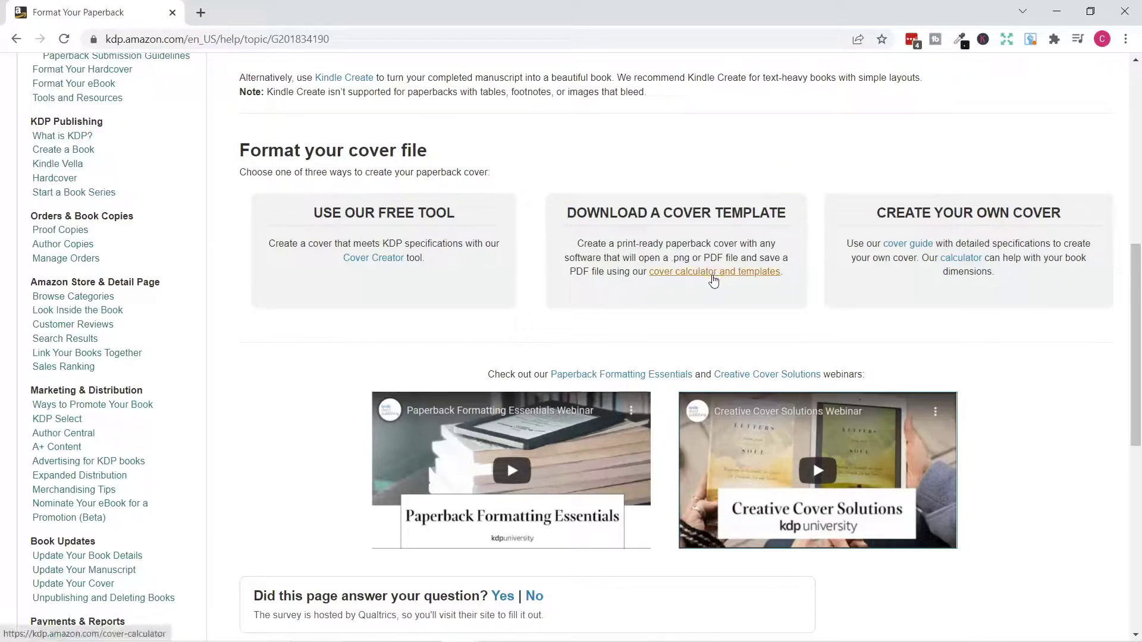
Open the KDP Cover Calculator and highlight its Print Cover Calculator and Templates heading
click(713, 273)
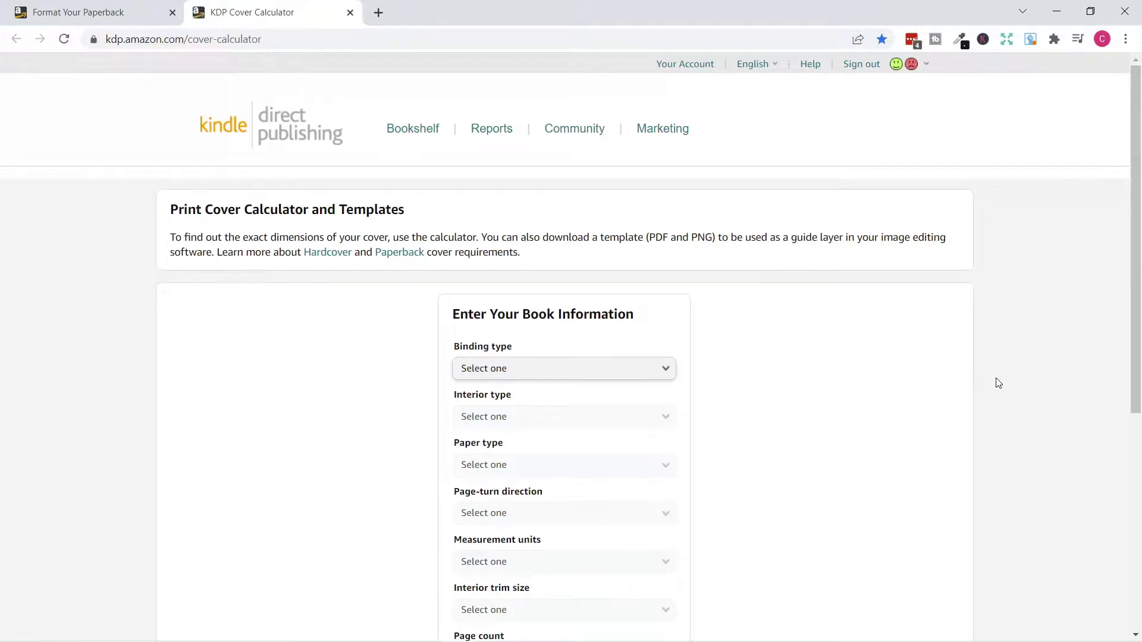
scroll(908, 389, down, 2)
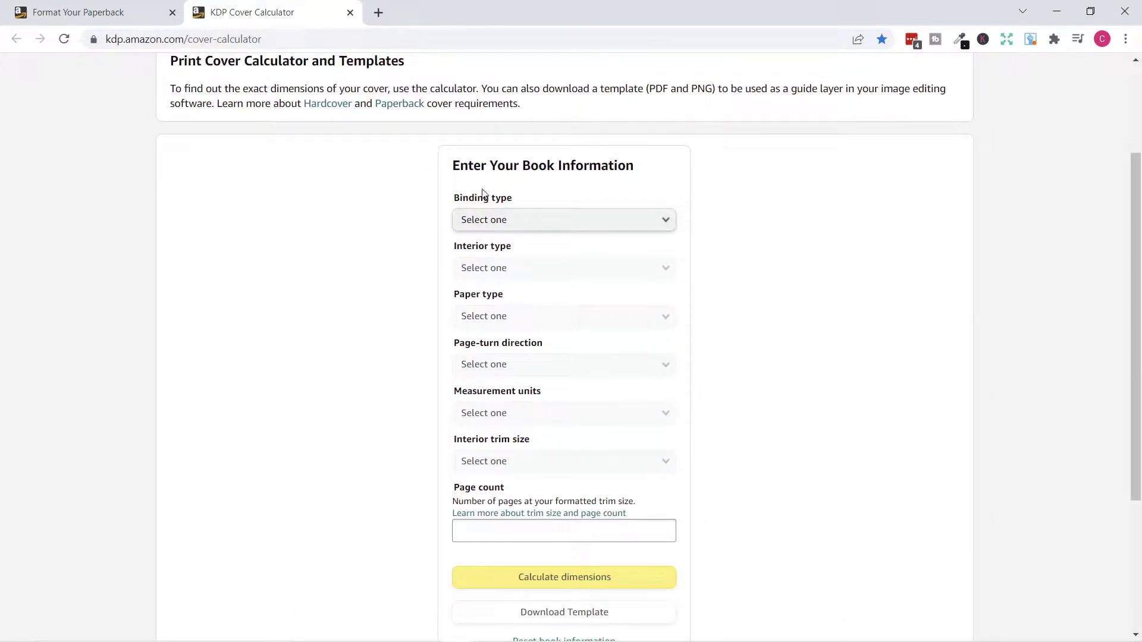
scroll(396, 119, up, 1)
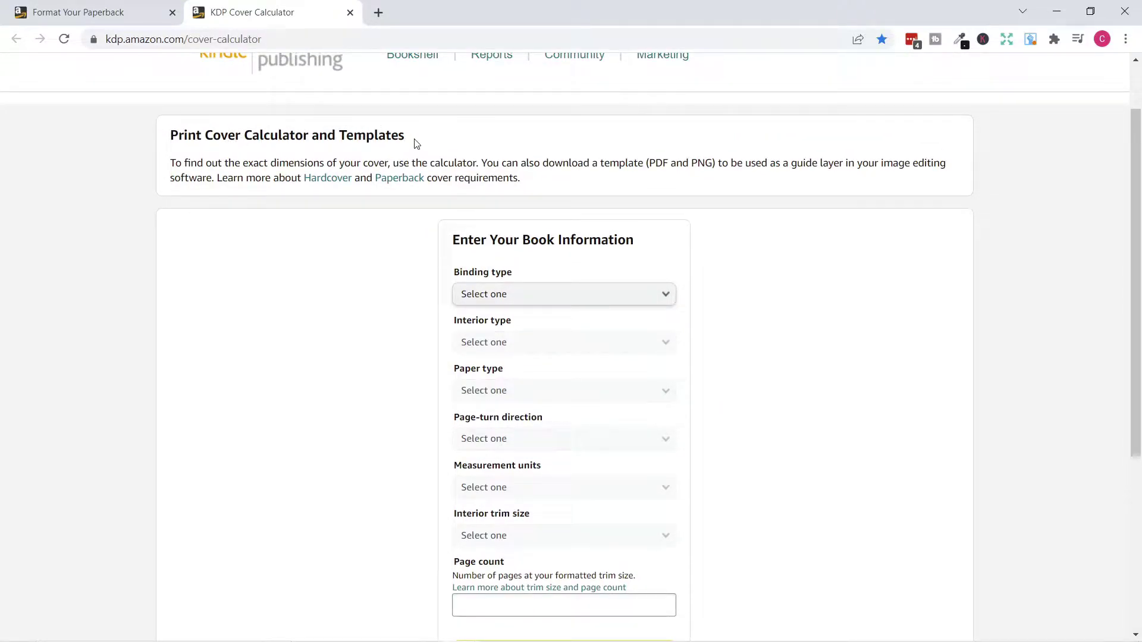
drag(415, 143, 169, 124)
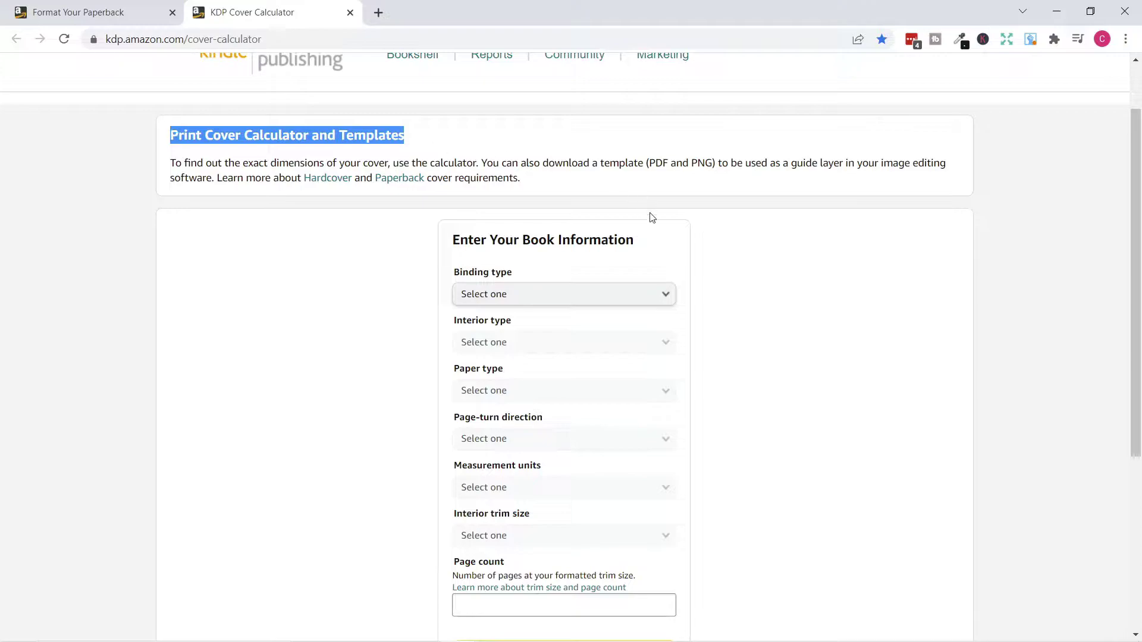
click(803, 276)
Set the calculator's binding type to Paperback
scroll(803, 276, down, 2)
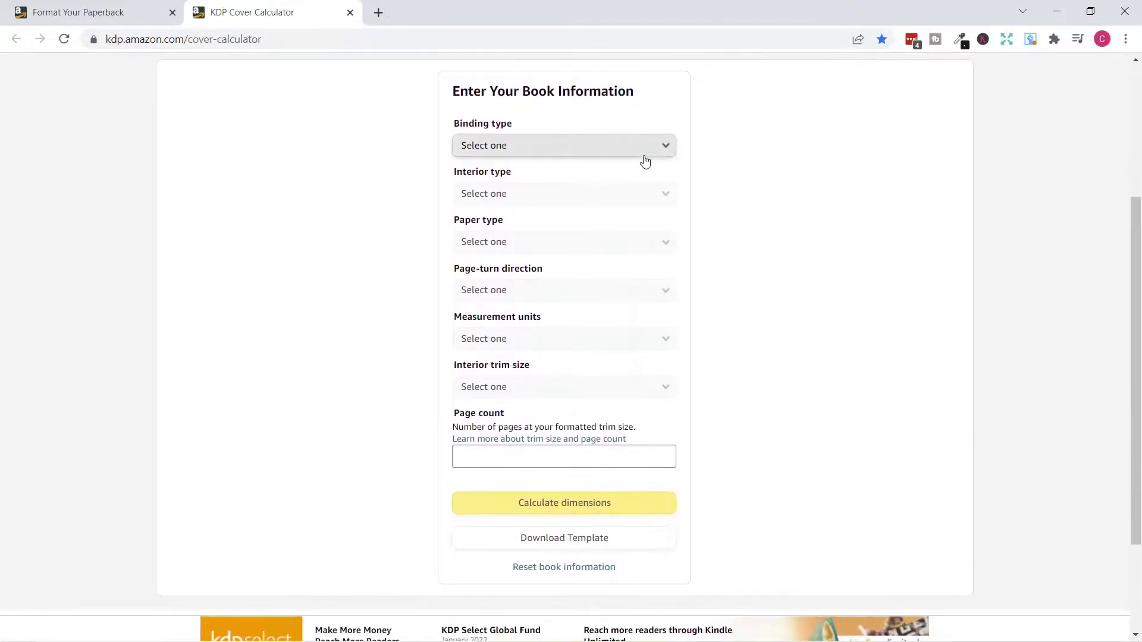
click(647, 150)
click(556, 169)
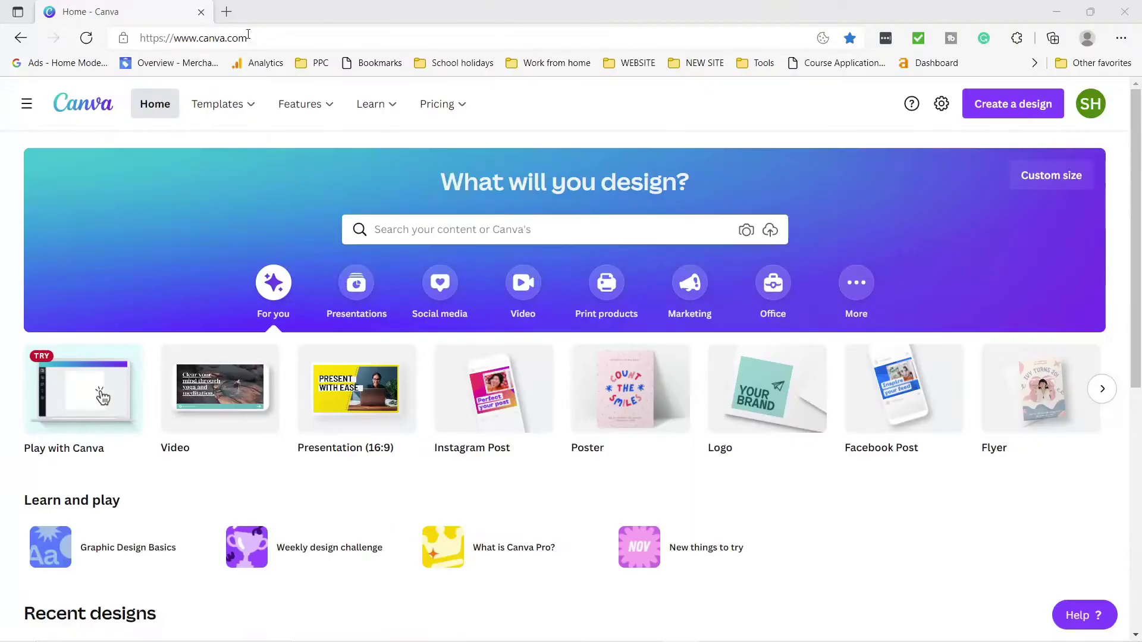
Choose a custom-size design with width 12.52 and height 9.25 inches
scroll(804, 230, down, 2)
scroll(804, 229, up, 2)
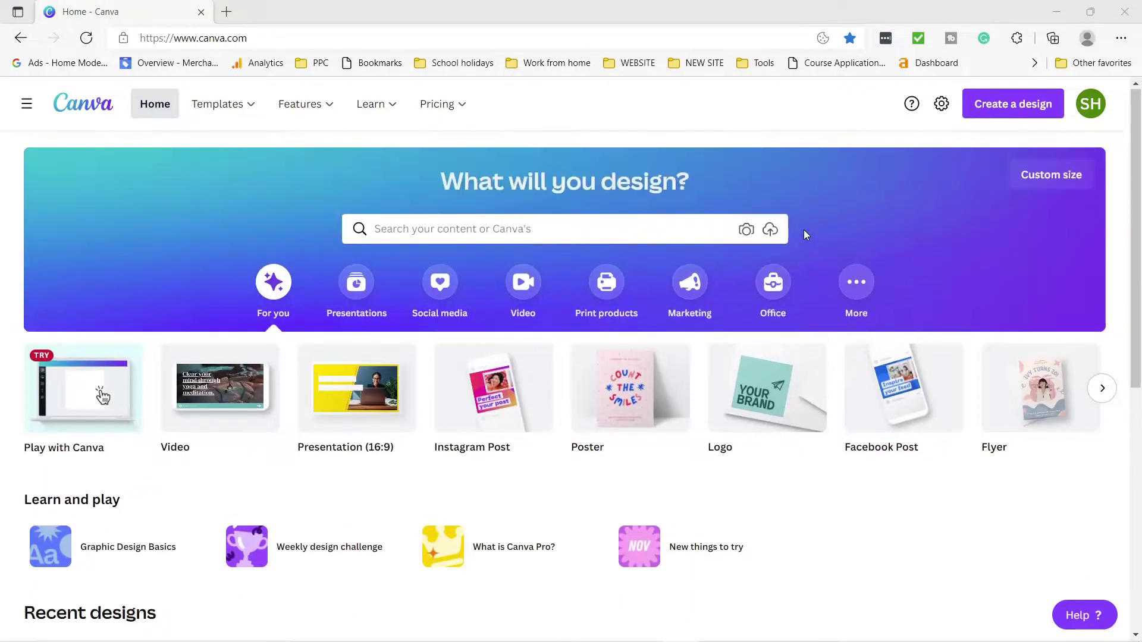
click(1008, 111)
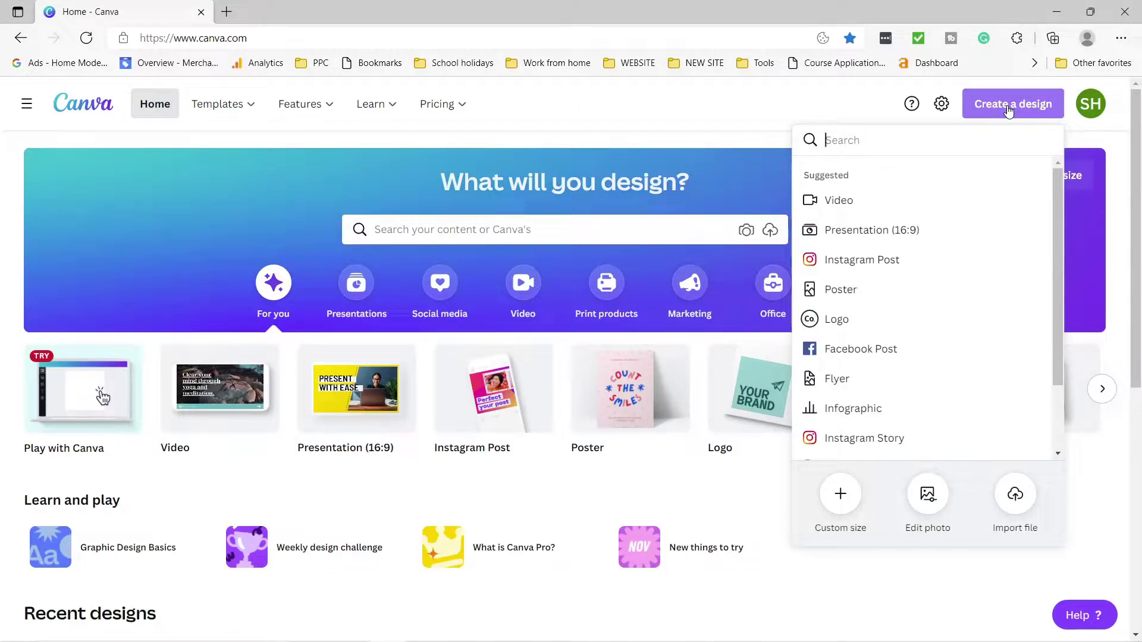
scroll(894, 227, down, 1)
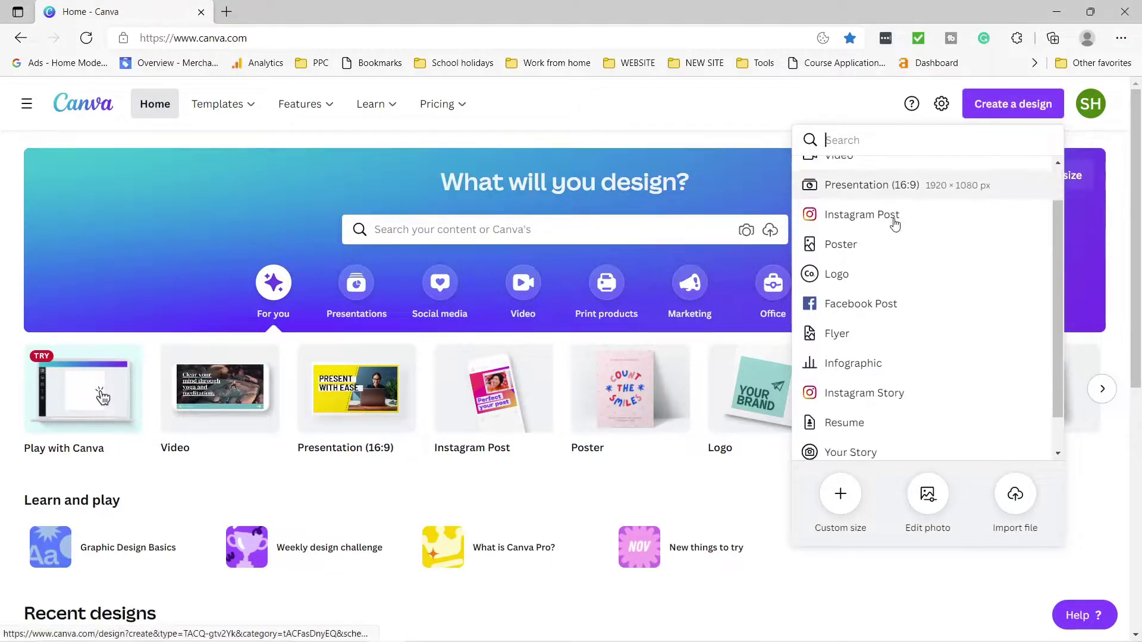
scroll(891, 224, down, 1)
scroll(903, 268, down, 1)
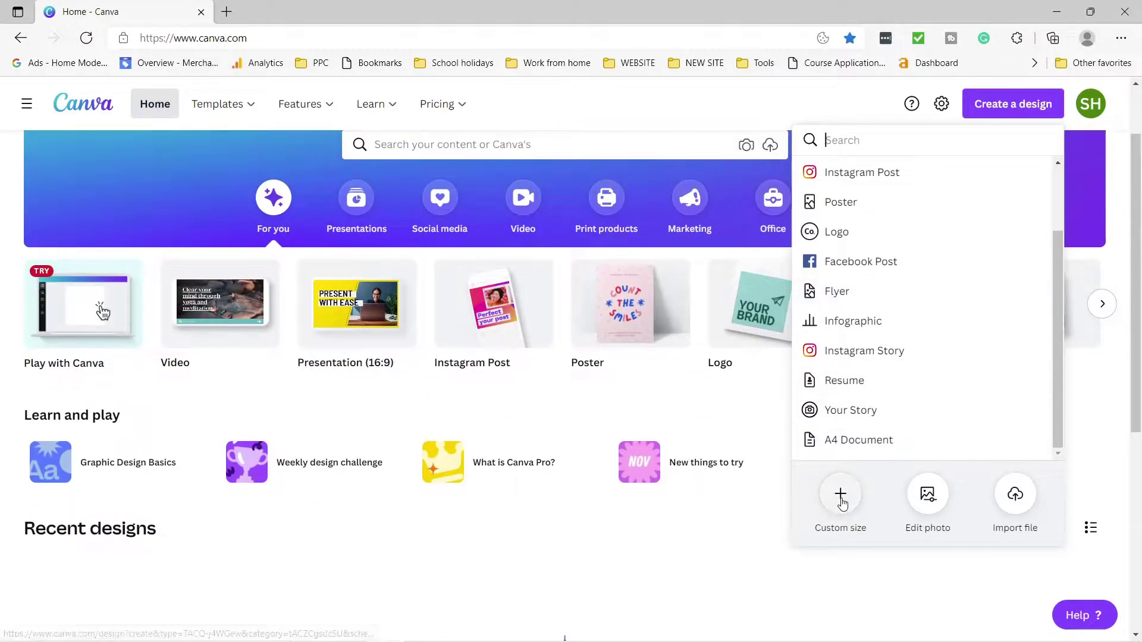
click(840, 495)
click(926, 202)
text(9)
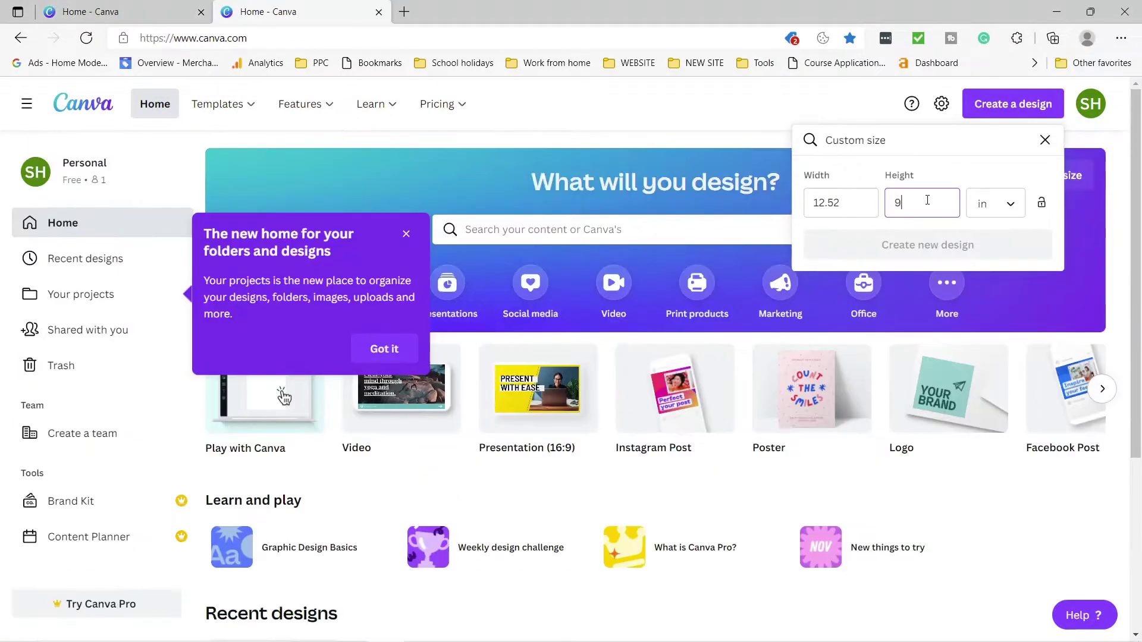
text(.)
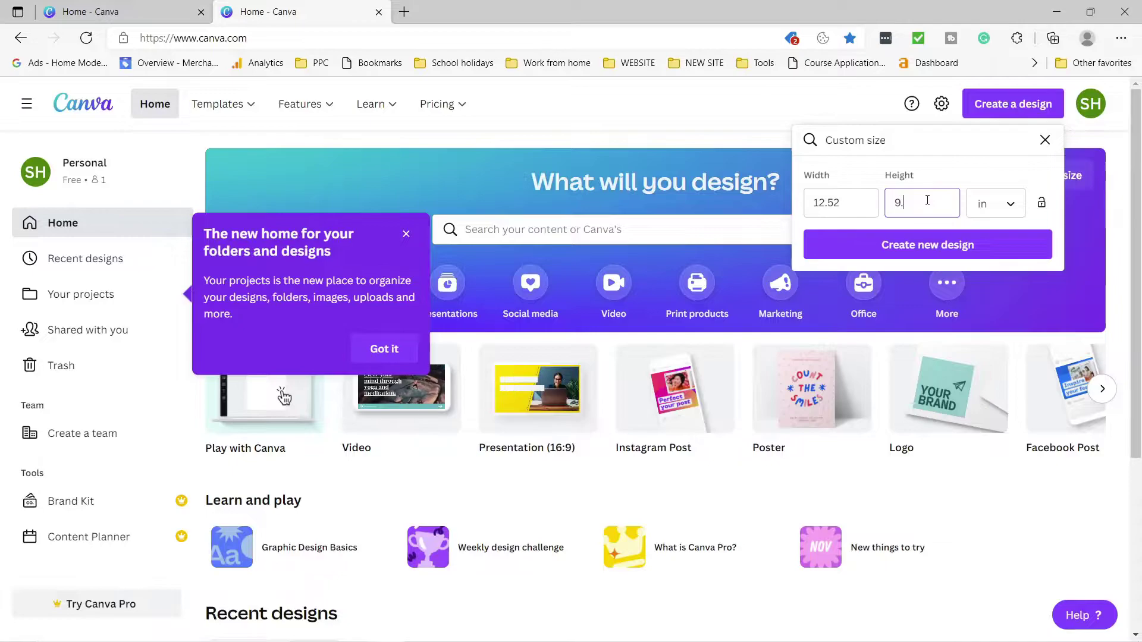
text(25)
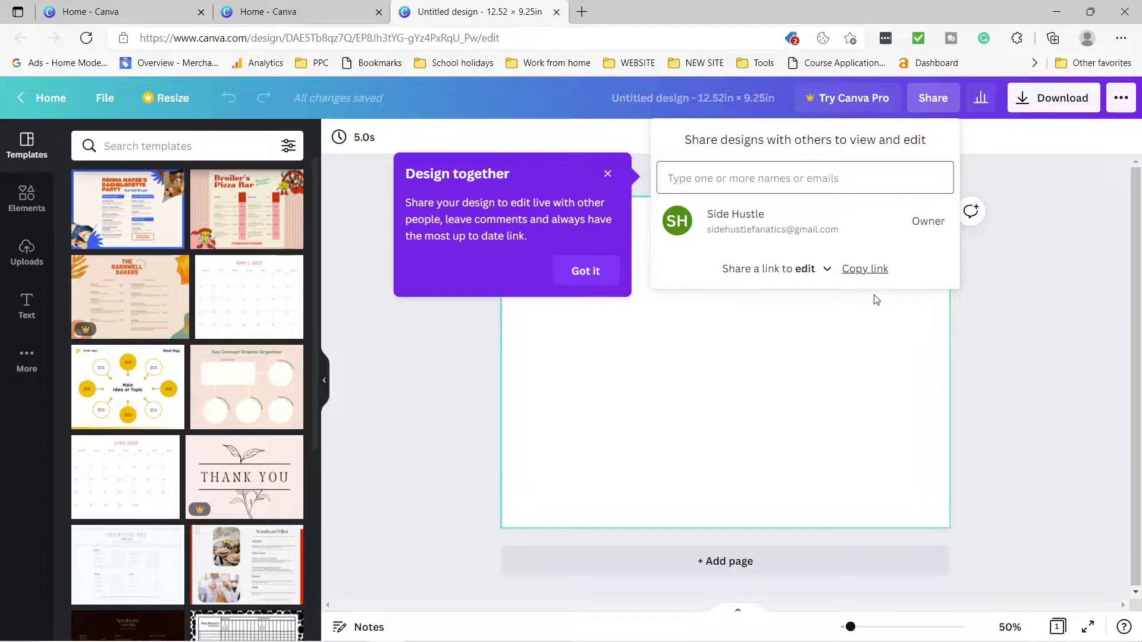
Add the uploaded paperback cover template and enlarge it to fill the page
click(596, 275)
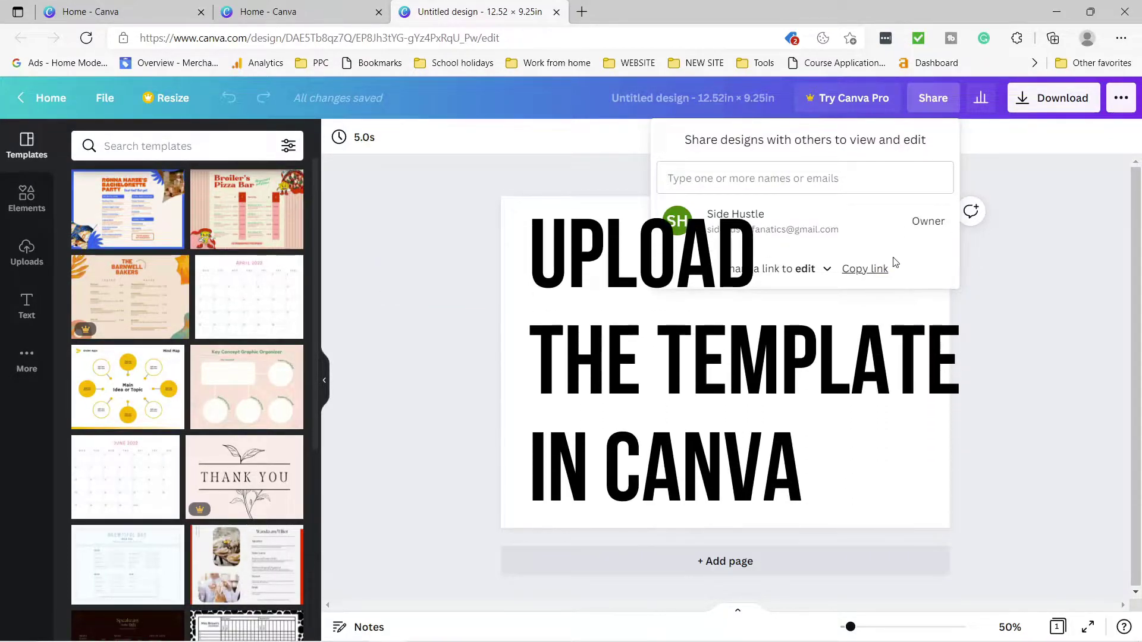
click(27, 251)
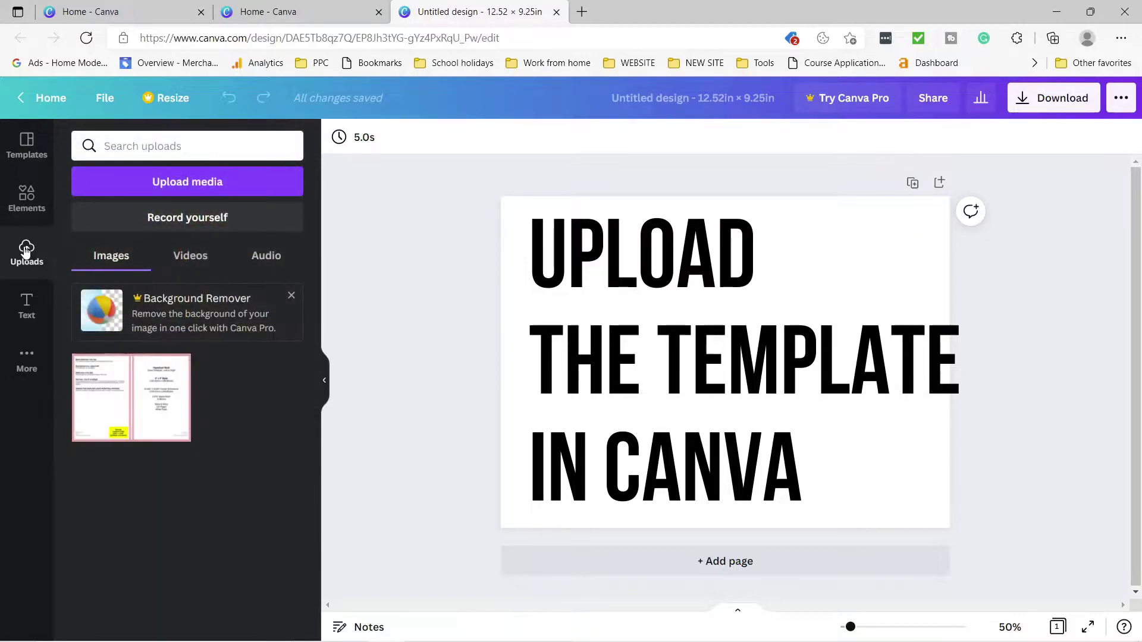
click(136, 405)
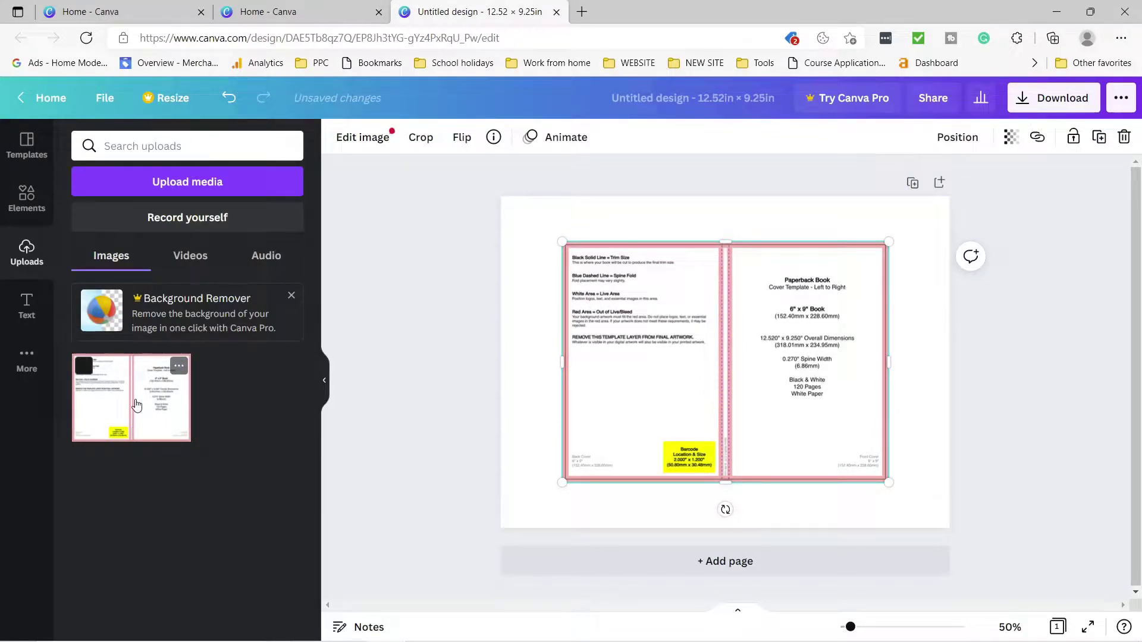
drag(888, 482, 942, 535)
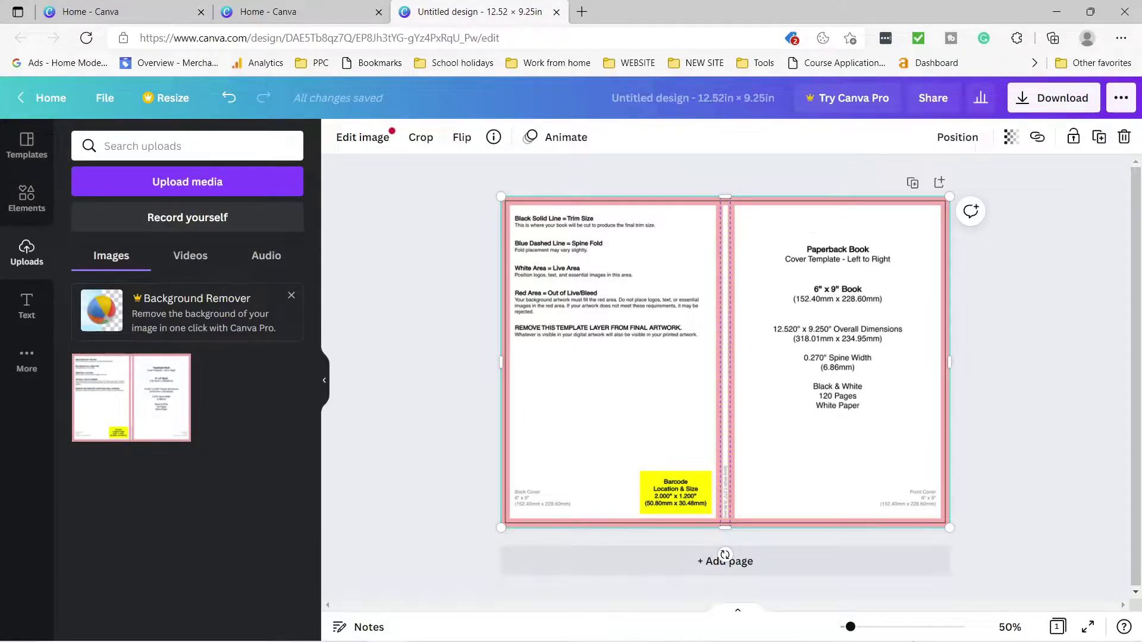
mouse_move(649, 639)
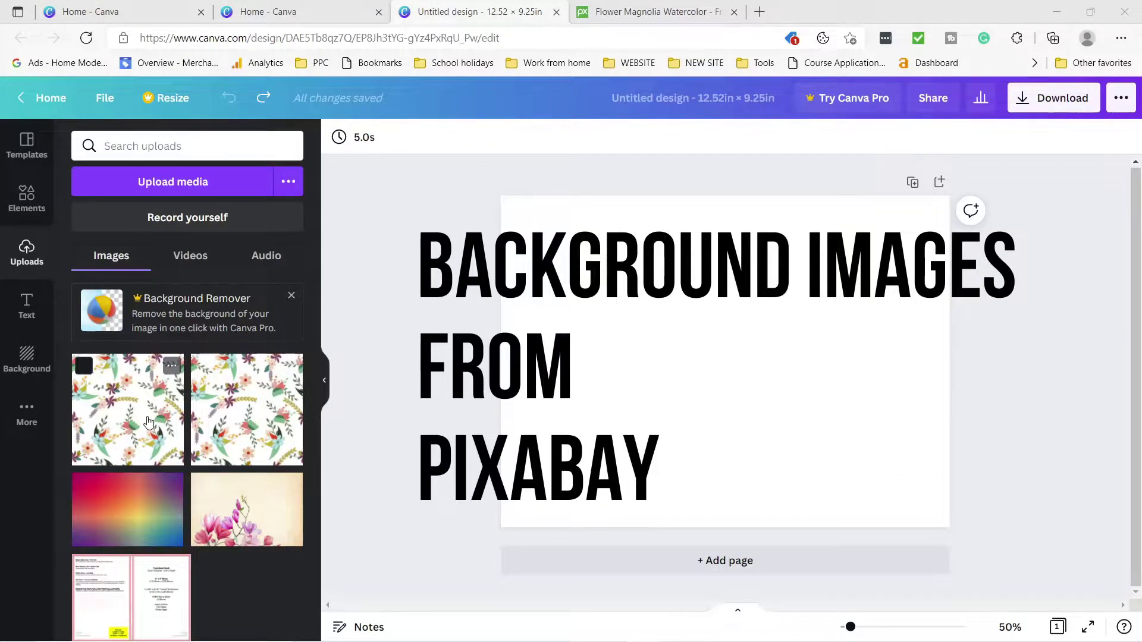
Add the floral pattern upload, then move and stretch it to cover the 12.52 × 9.25 in page
click(149, 422)
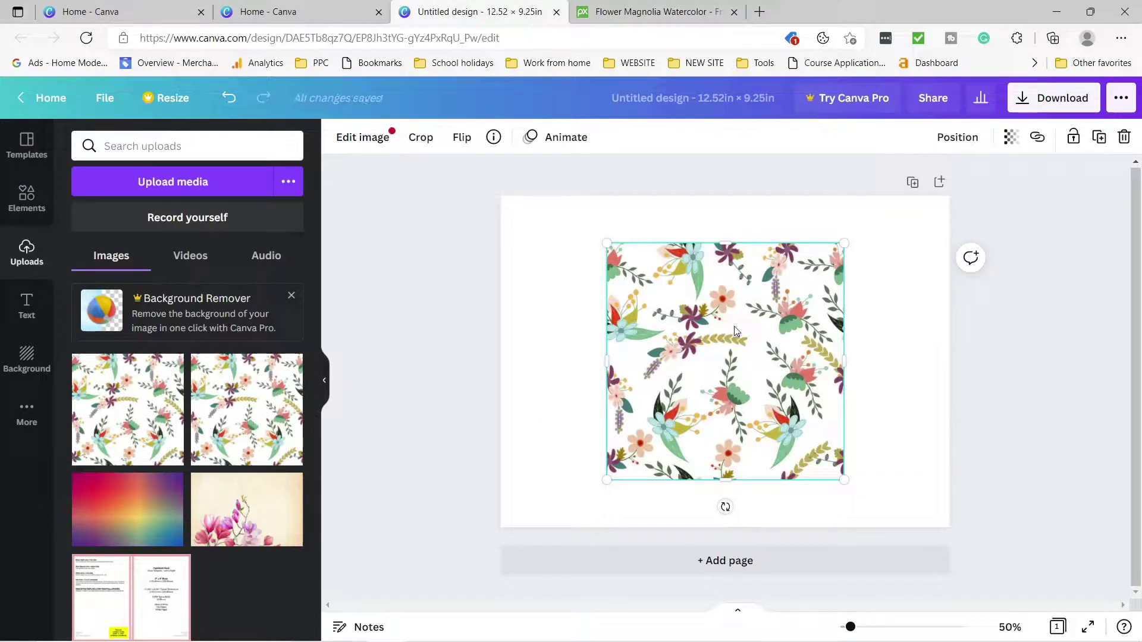
drag(735, 330, 628, 280)
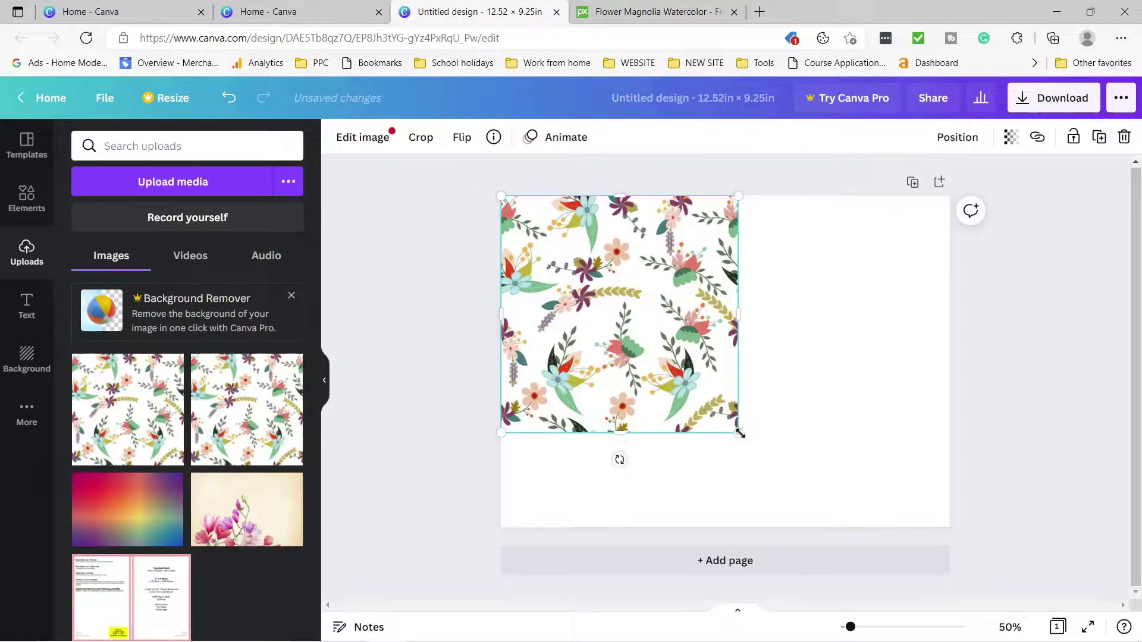
drag(739, 434, 882, 469)
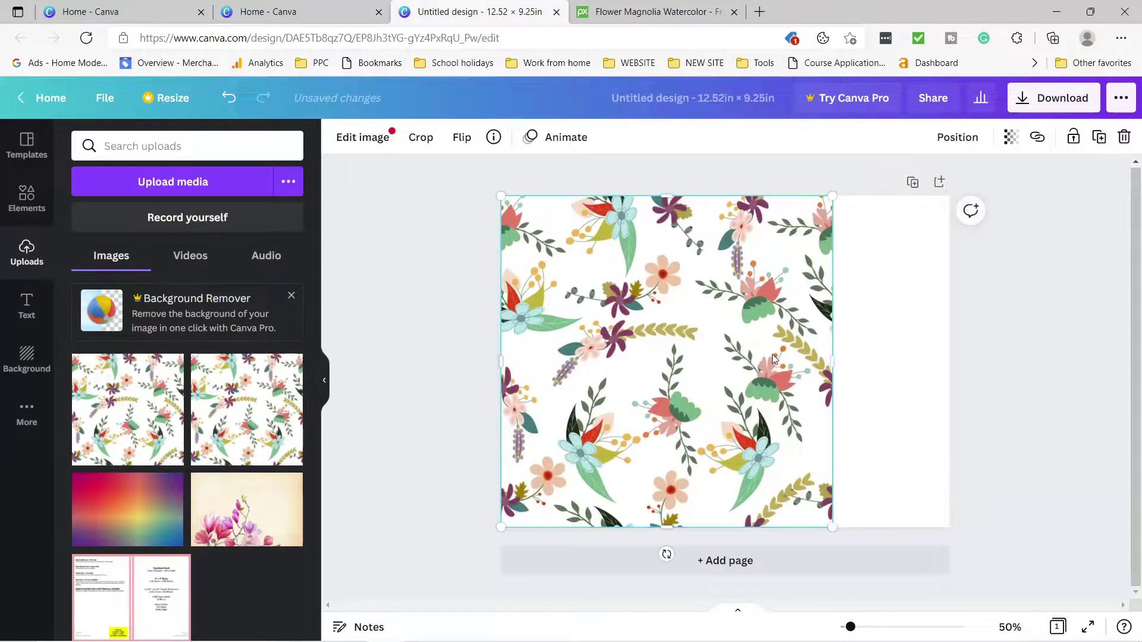
drag(774, 360, 828, 358)
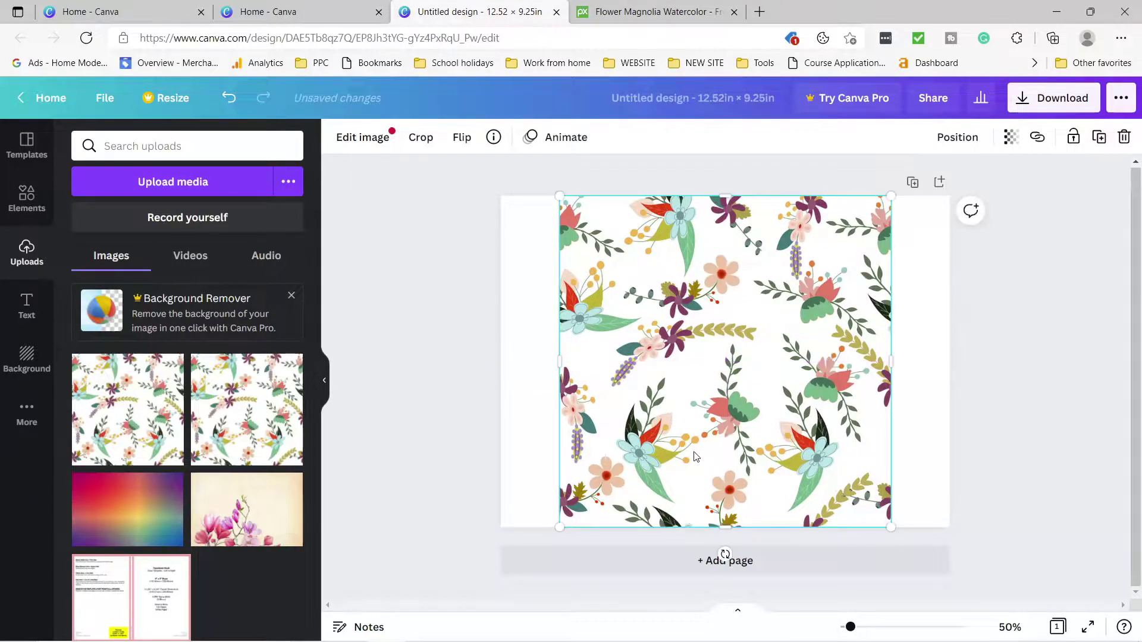
drag(560, 527, 461, 545)
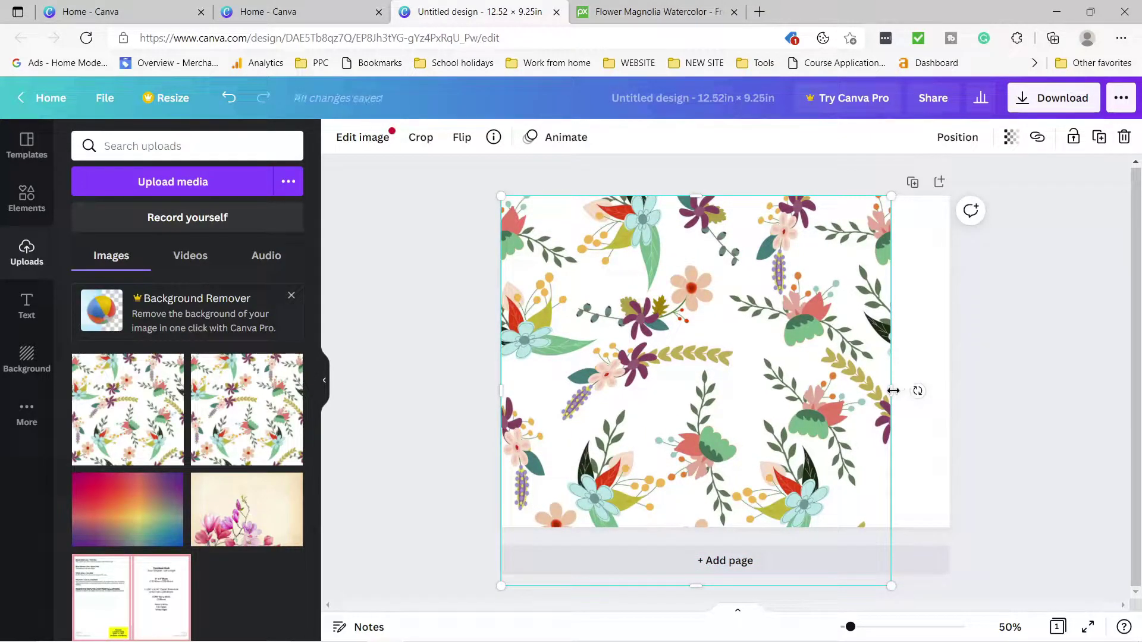
drag(893, 391, 949, 390)
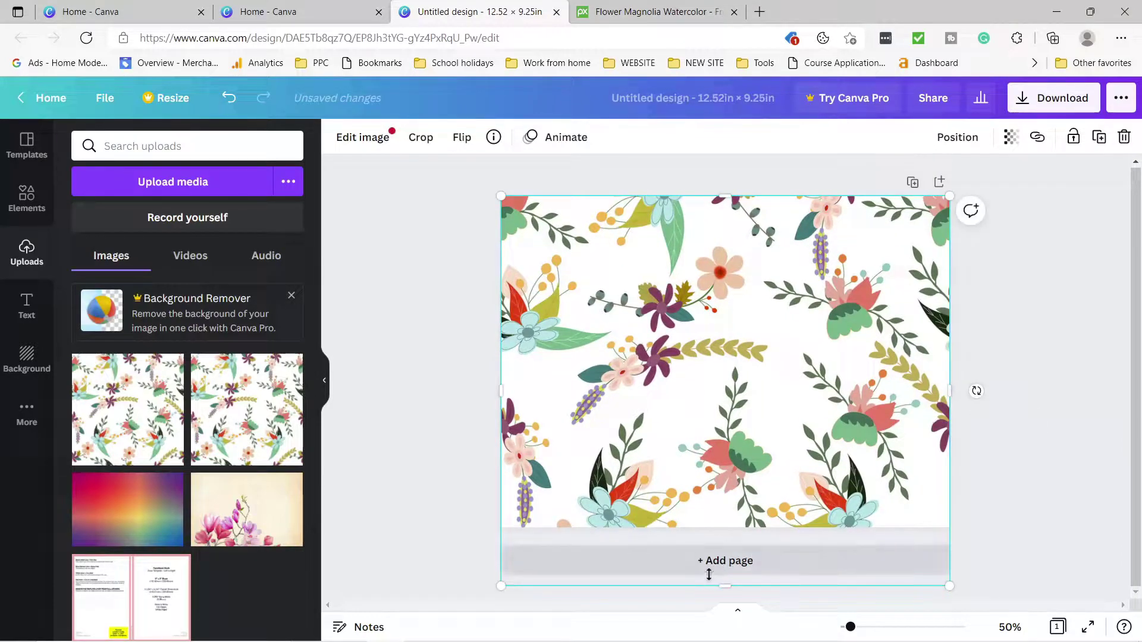
drag(731, 586, 741, 528)
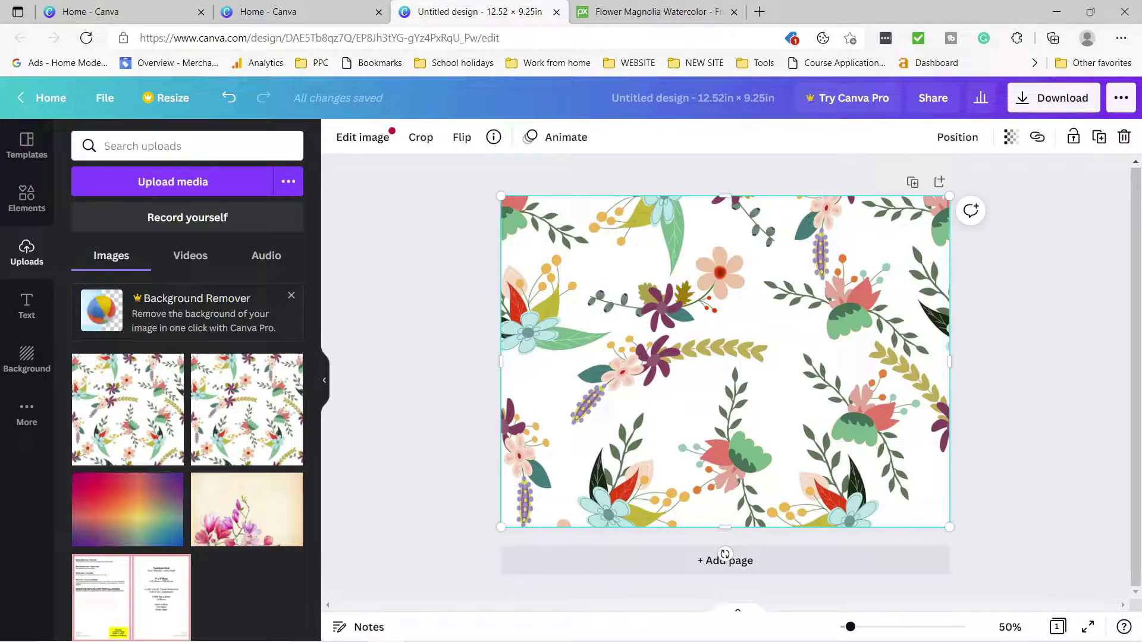
Set the floral image's transparency to about 50 to reveal the template guides
key(Escape)
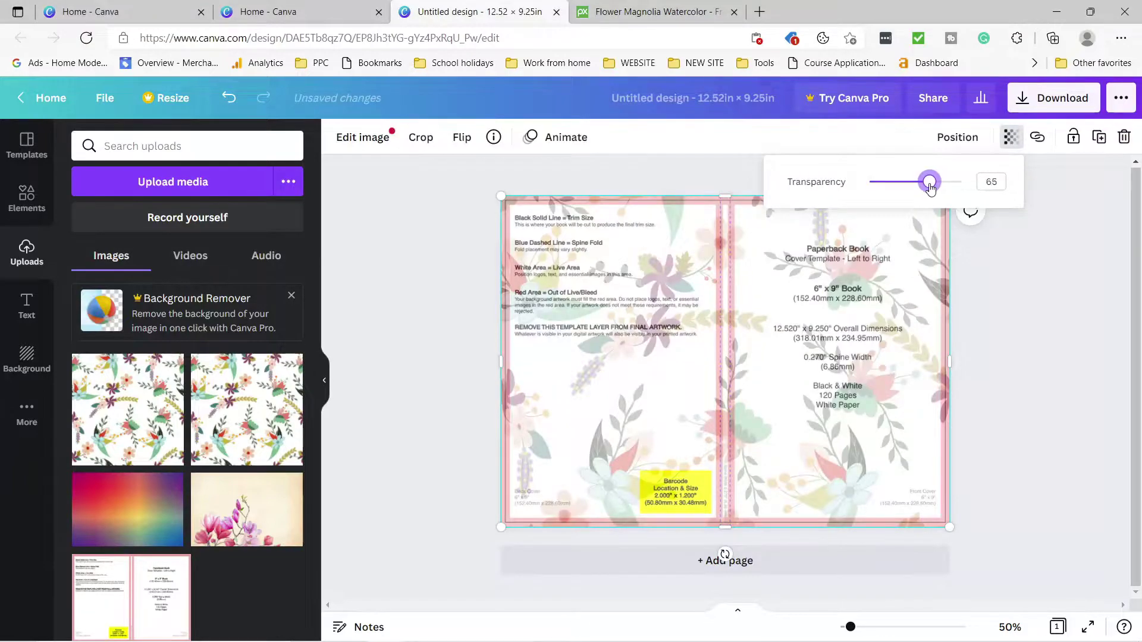
drag(930, 186, 926, 186)
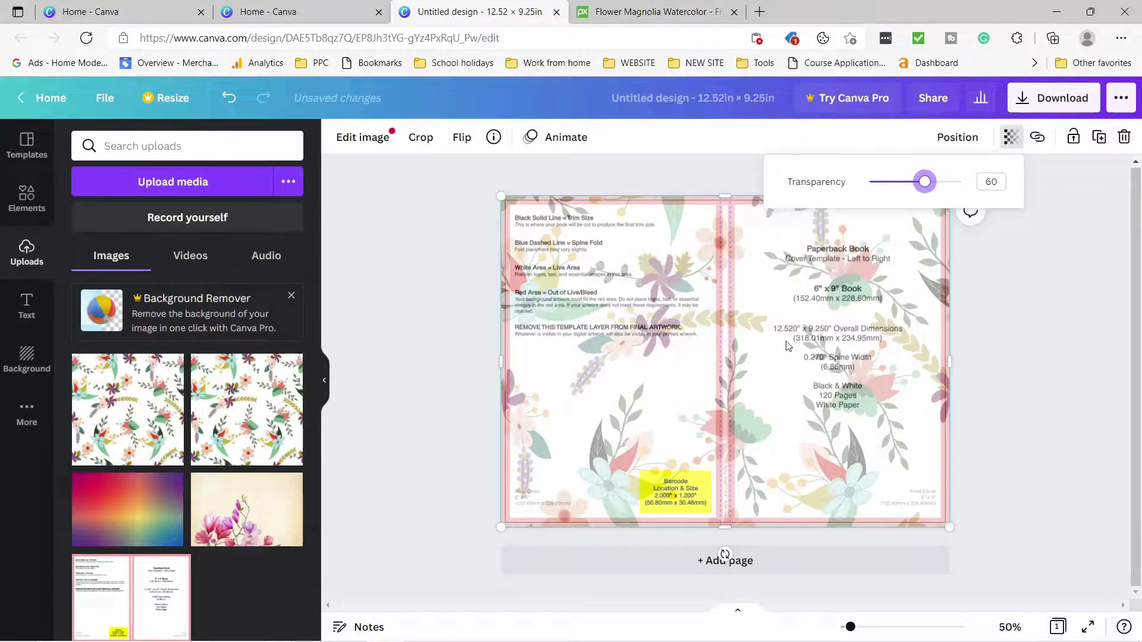
click(1011, 139)
click(1012, 137)
drag(924, 184, 917, 188)
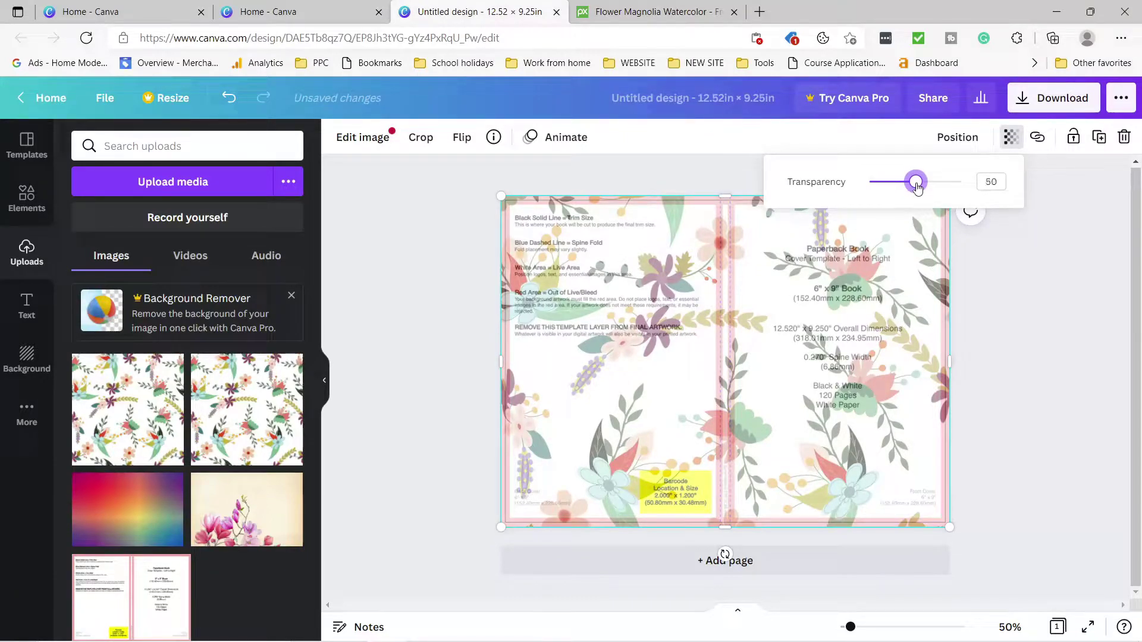
click(871, 337)
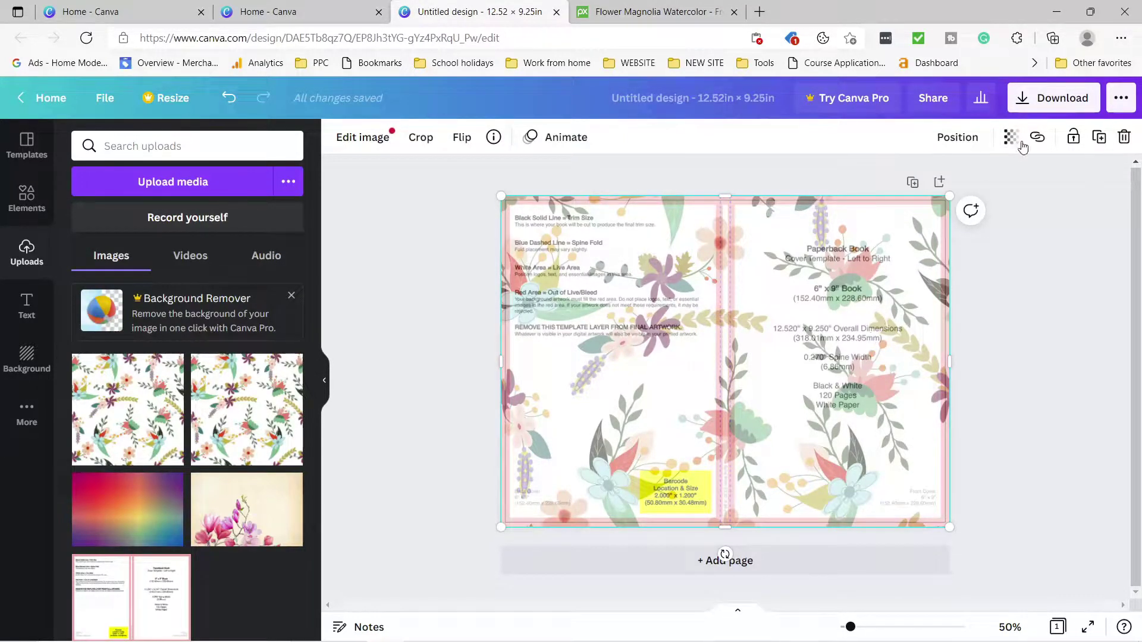
Lock the cover template image in place
click(1073, 137)
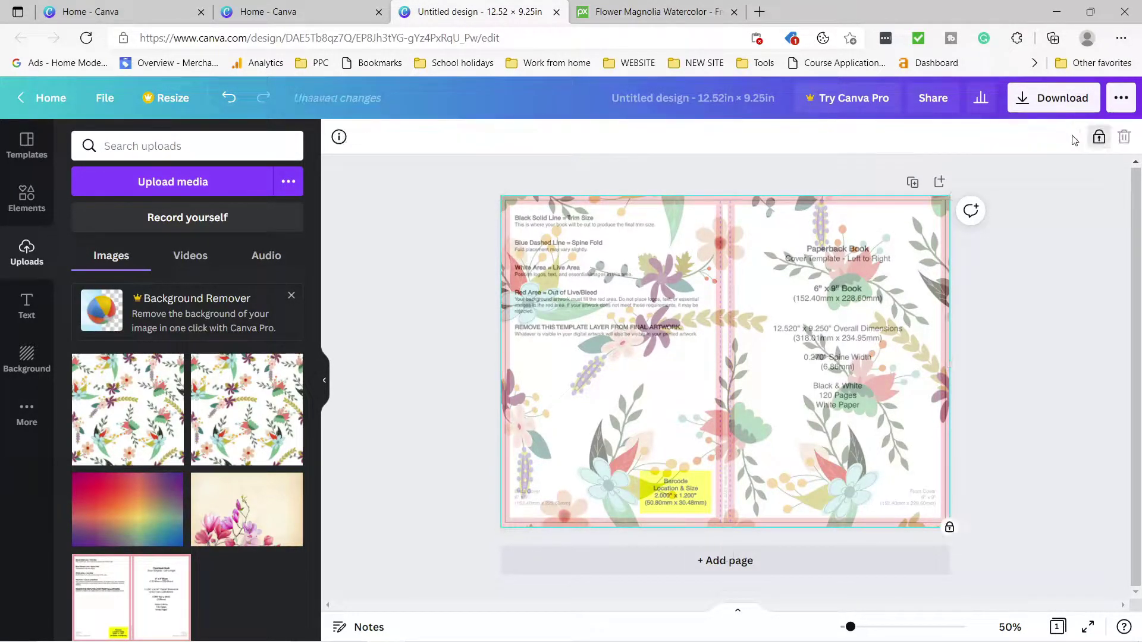
click(832, 309)
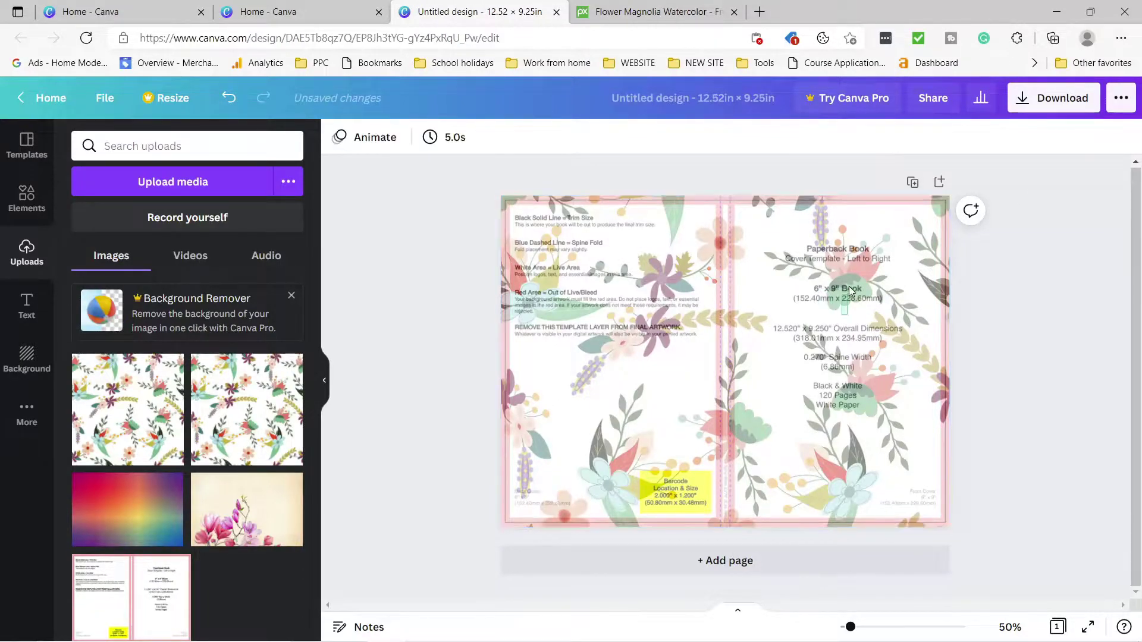
click(851, 288)
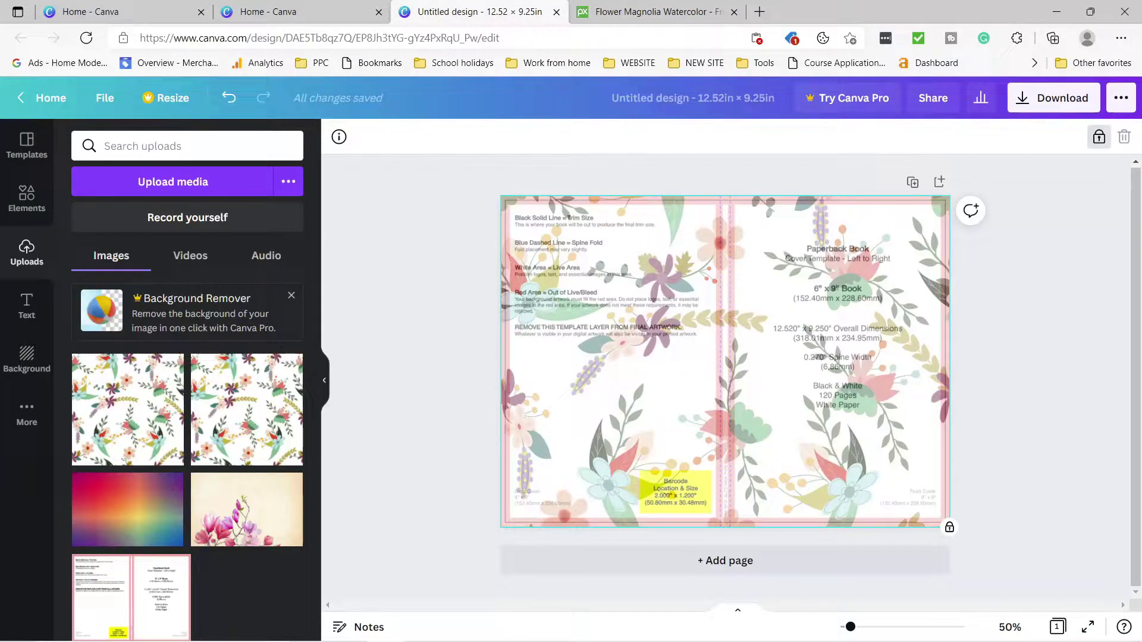
Place a rounded square from Elements onto the front cover page
click(850, 289)
click(850, 289)
click(852, 289)
click(849, 290)
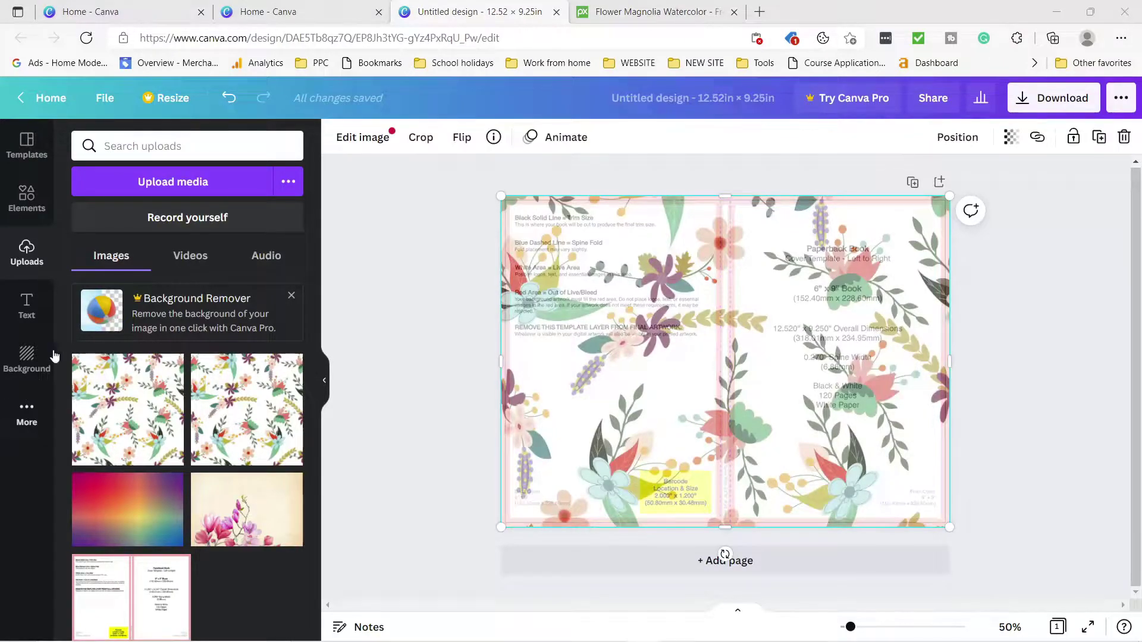
click(24, 199)
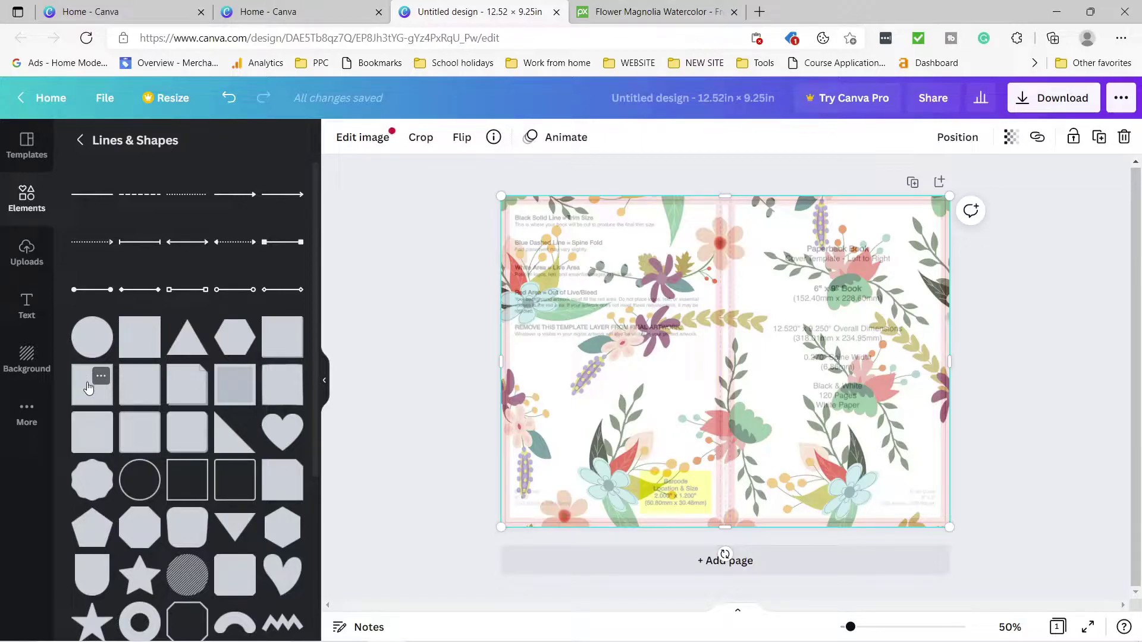
drag(88, 388, 815, 287)
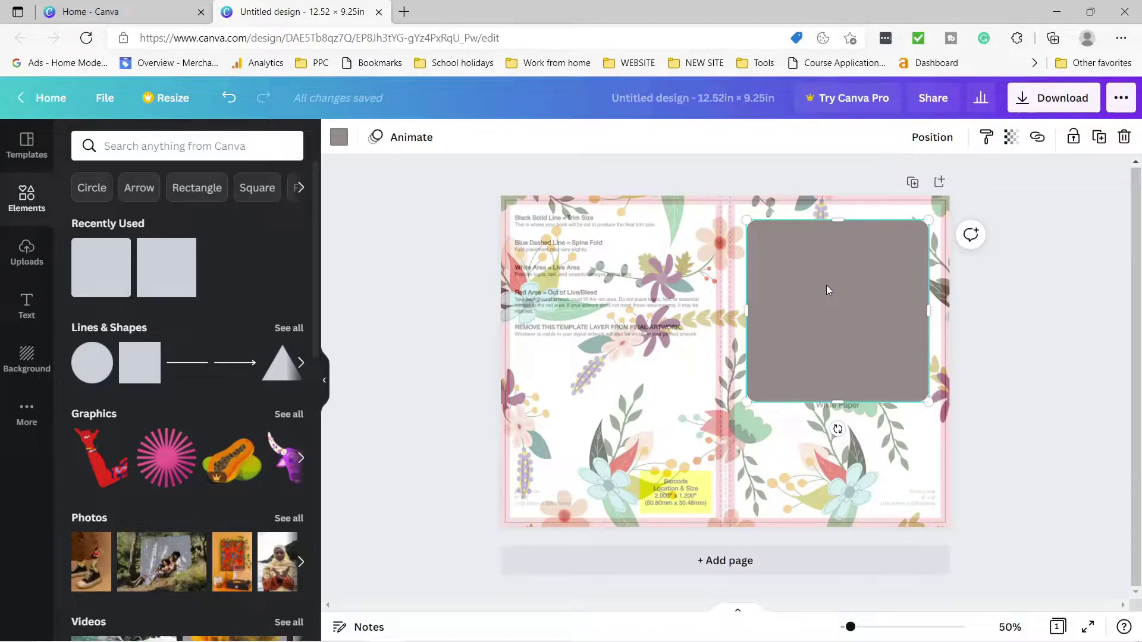
Fill the square with the sage green #6f967e
click(338, 144)
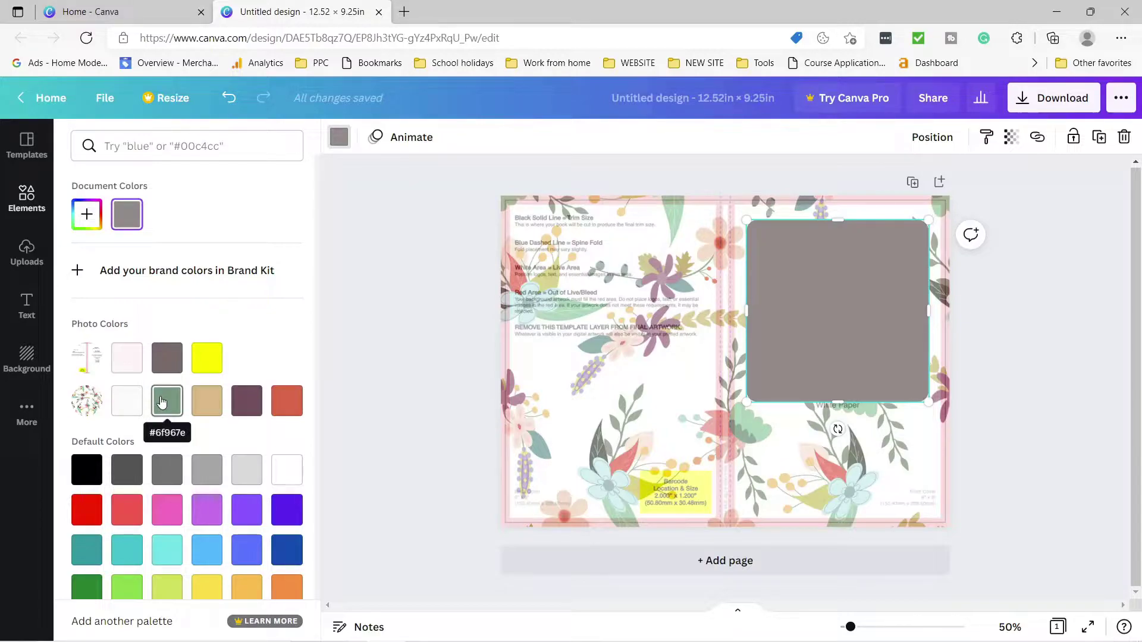
click(161, 402)
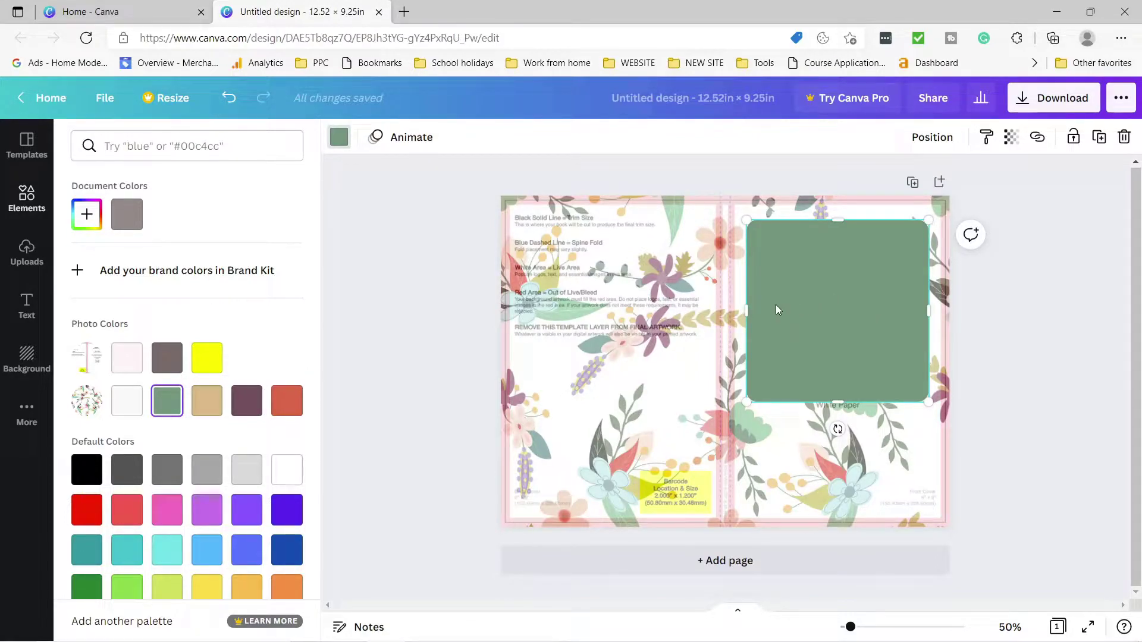
click(26, 306)
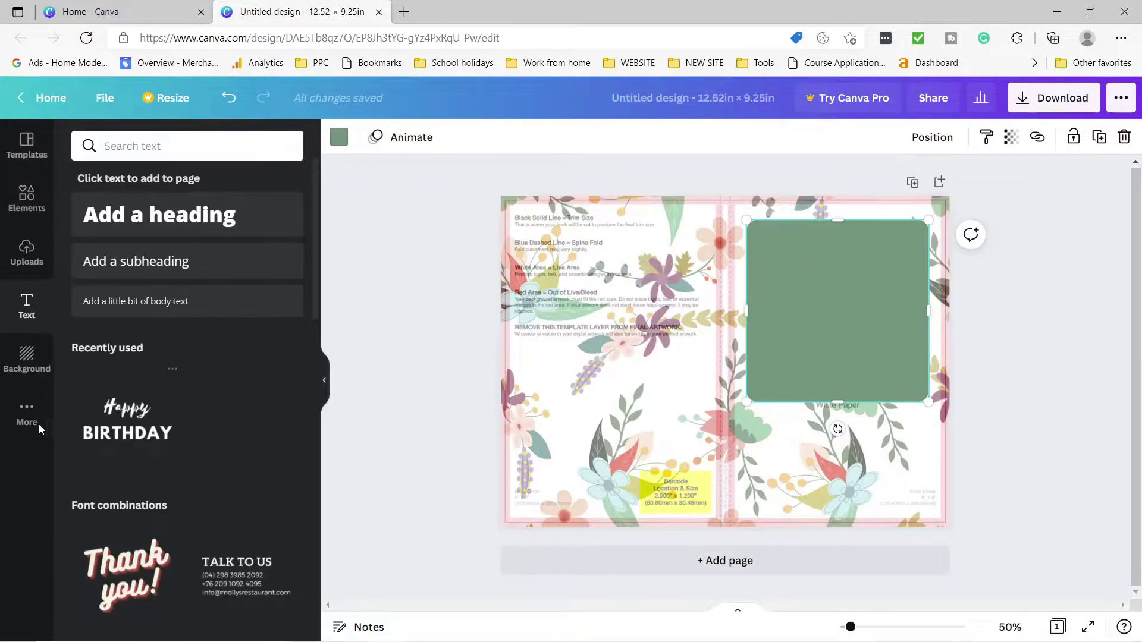
Add the 'Happy Birthday' text combination and drag it onto the green square
scroll(133, 413, down, 1)
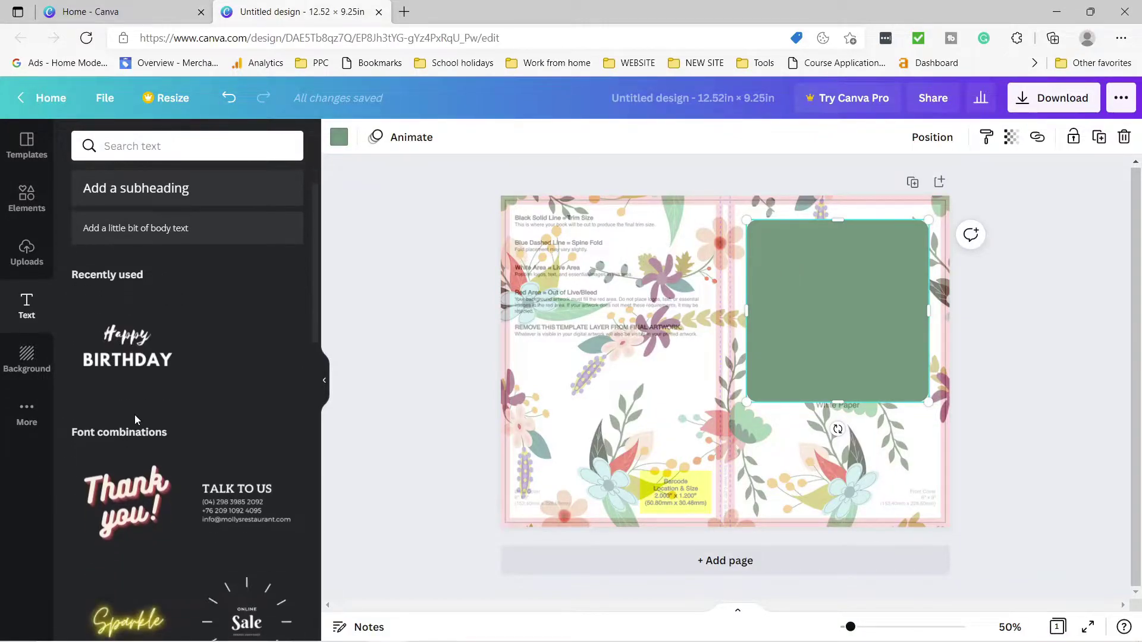
scroll(134, 415, down, 8)
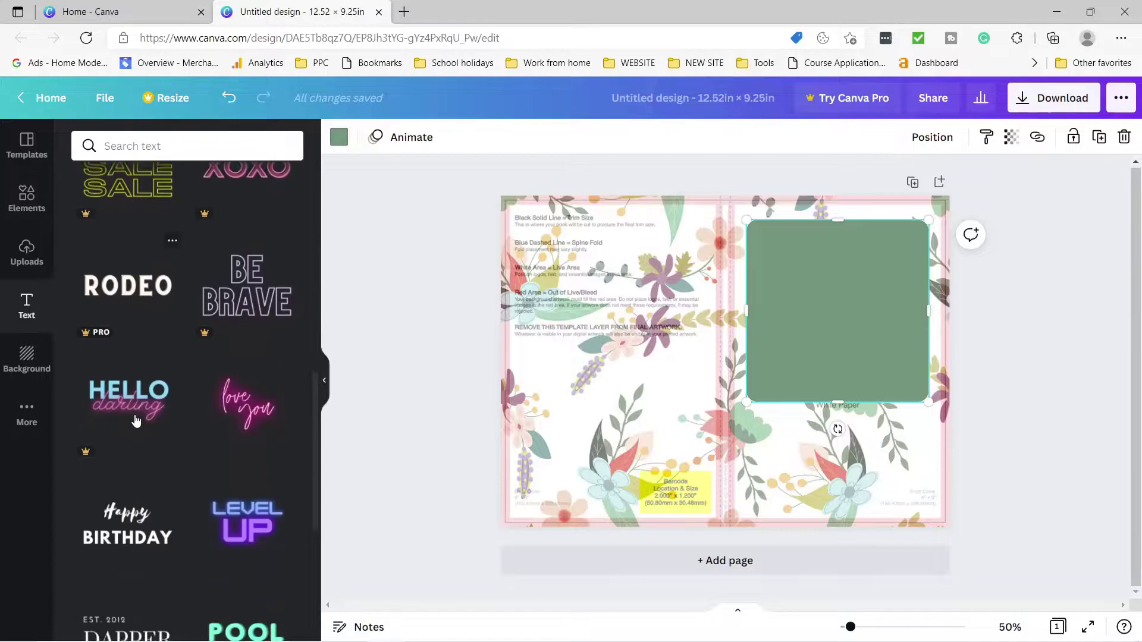
scroll(136, 419, down, 3)
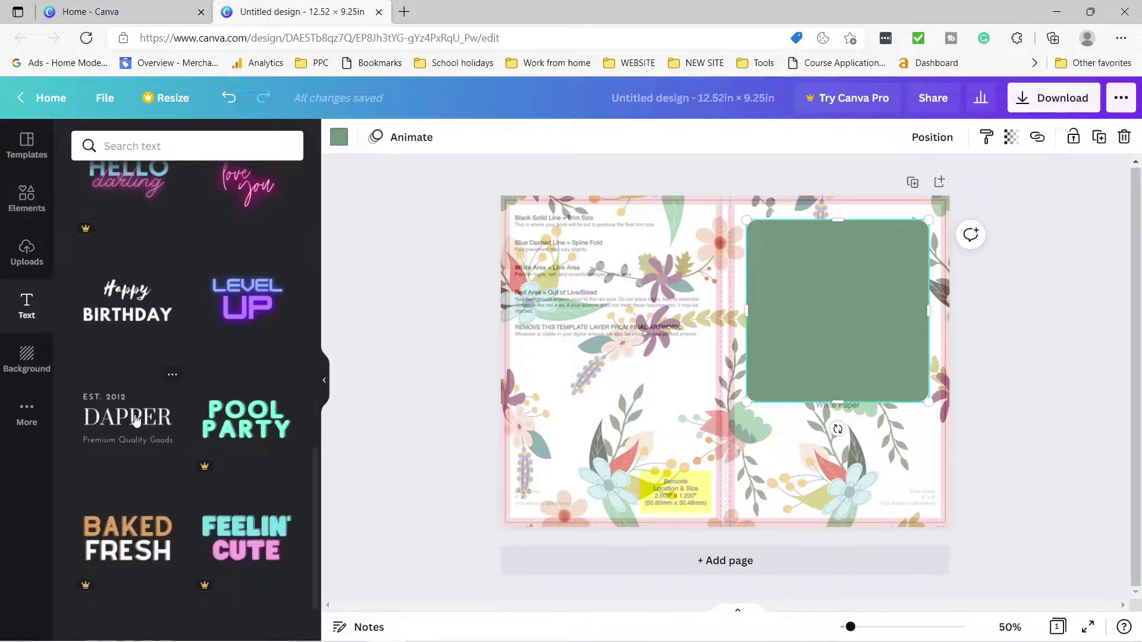
scroll(147, 421, down, 5)
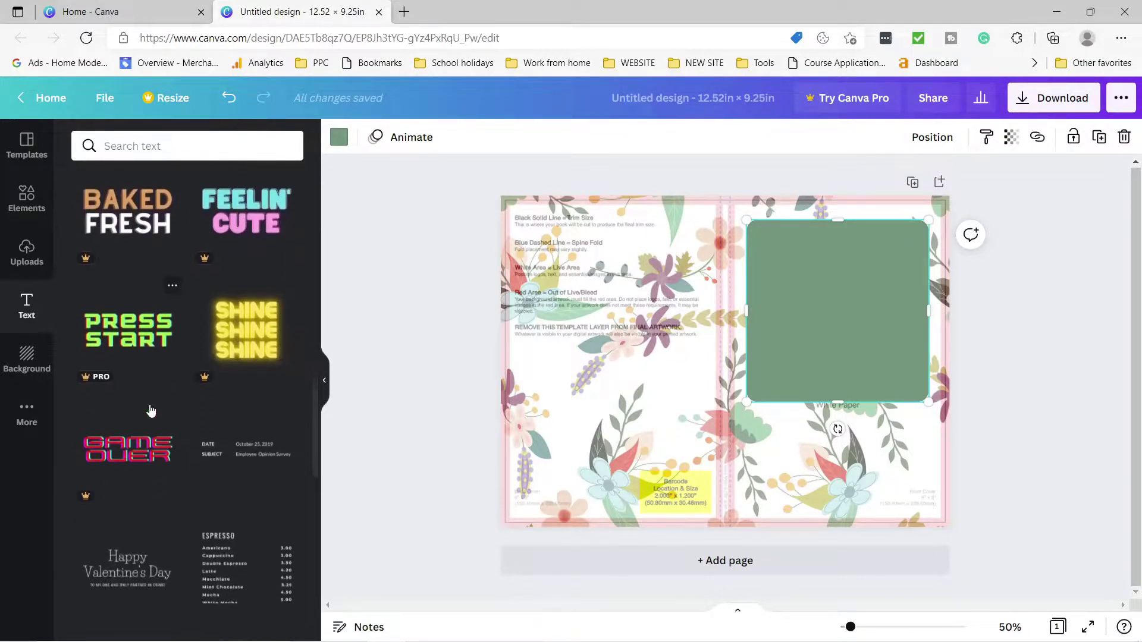
scroll(151, 410, down, 2)
scroll(132, 281, up, 6)
click(132, 279)
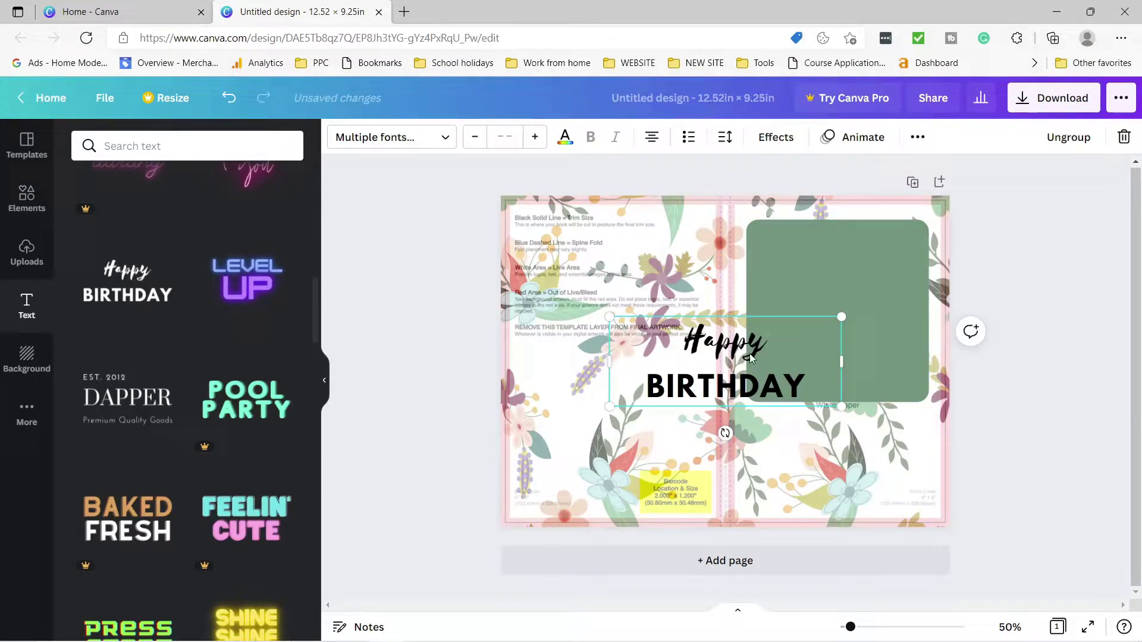
drag(750, 354, 866, 267)
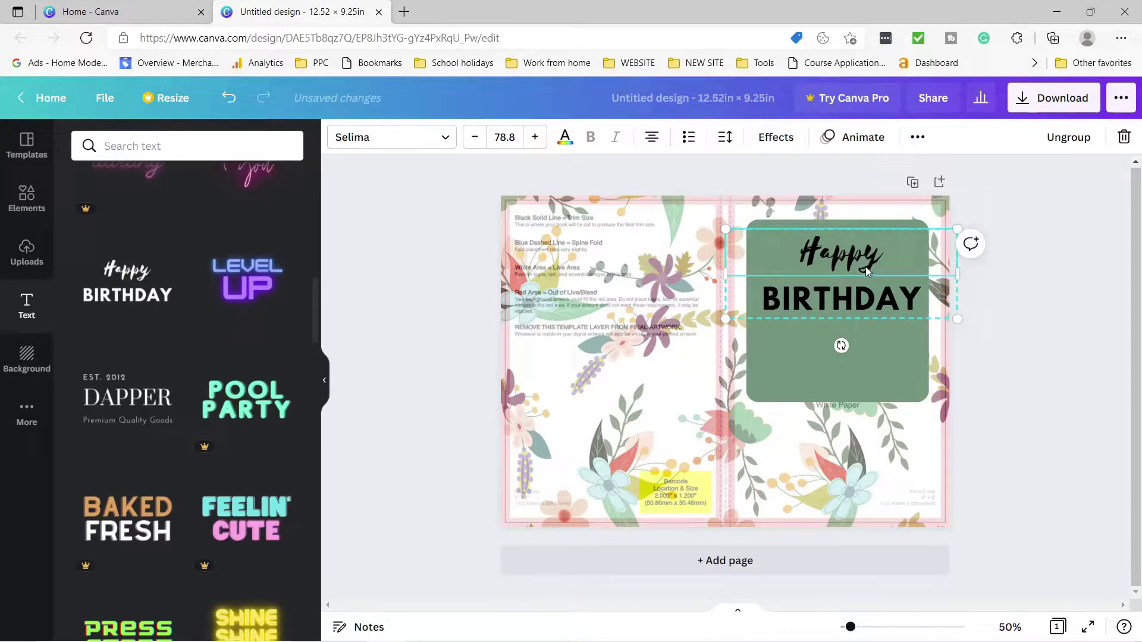
Ungroup the birthday text, delete 'BIRTHDAY' and erase the word 'Happy'
right_click(835, 273)
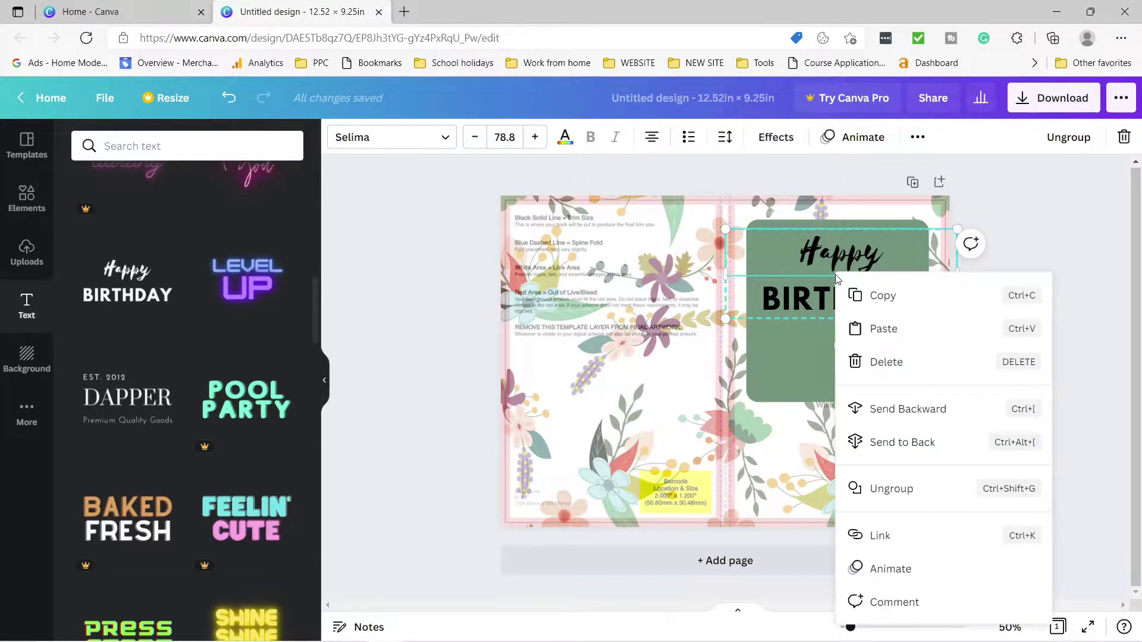
click(895, 500)
drag(853, 304, 845, 369)
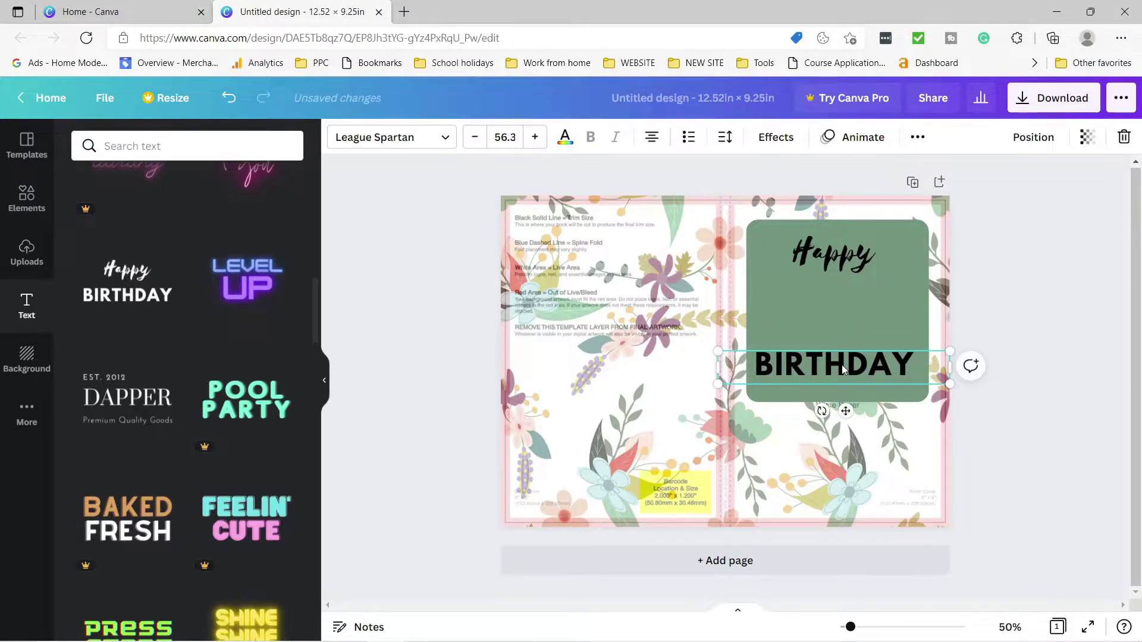
double_click(891, 370)
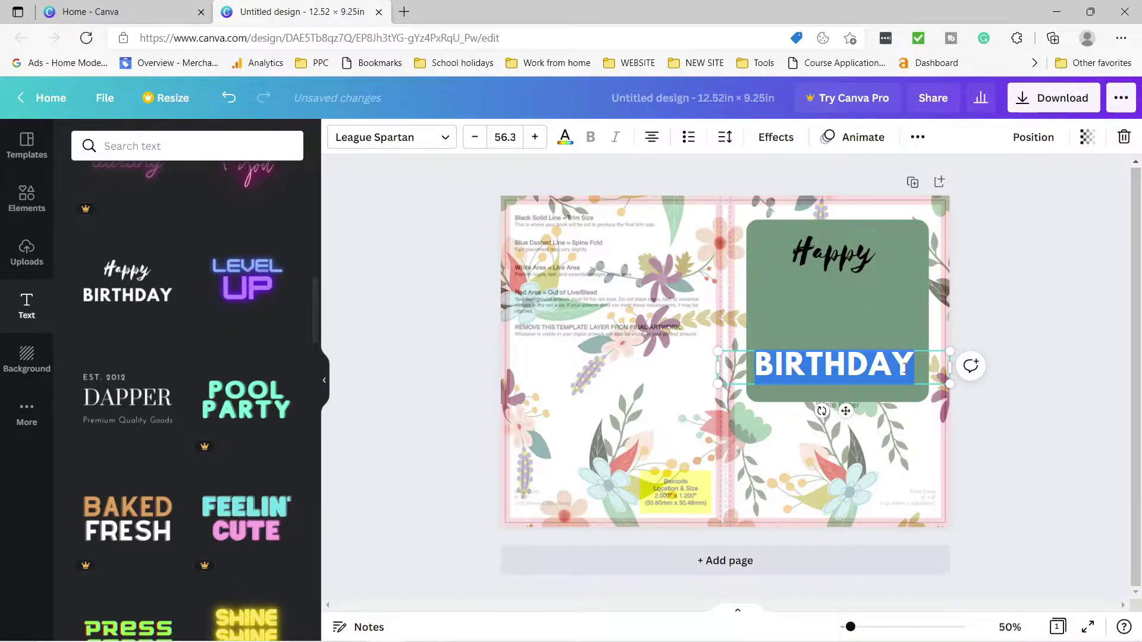
key(BackSpace)
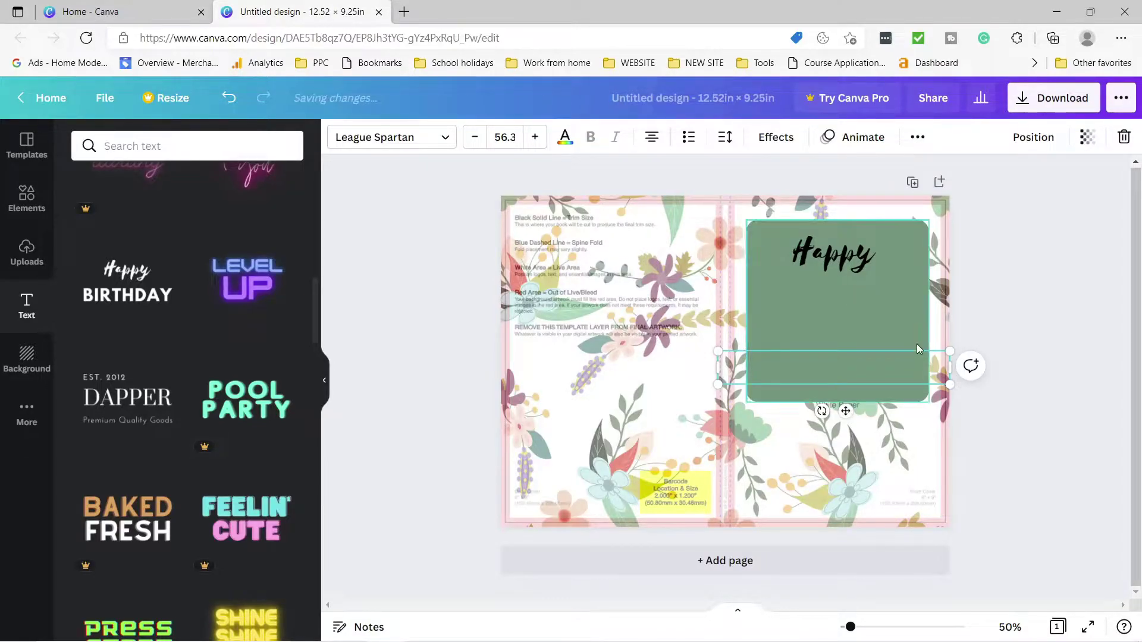
click(910, 357)
click(870, 265)
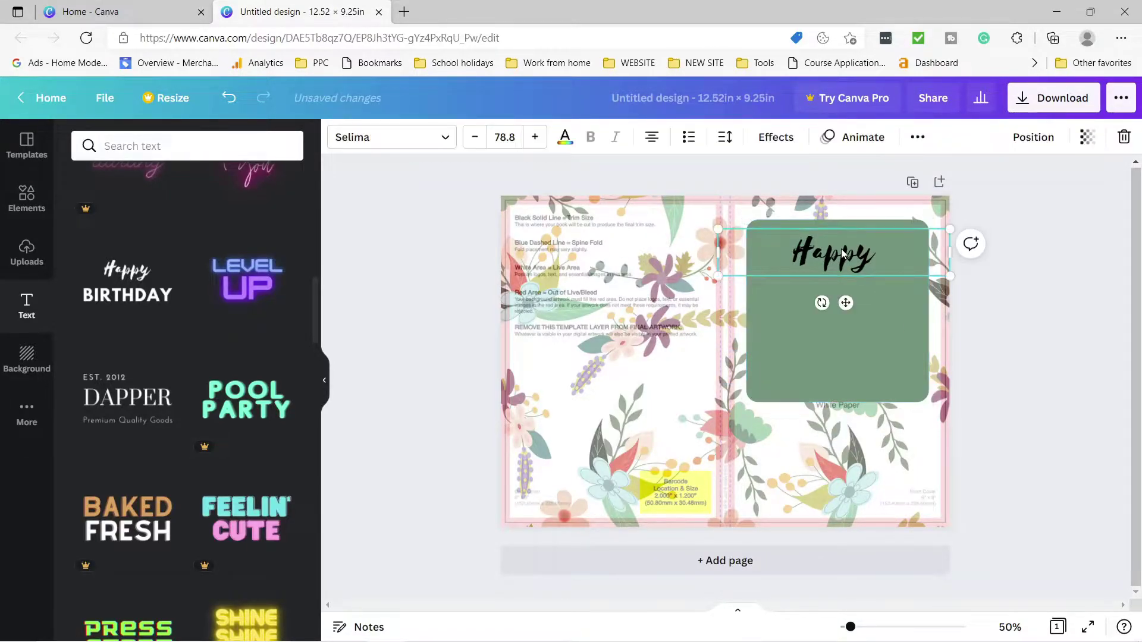
double_click(870, 262)
click(871, 263)
key(BackSpace)
key(BackSpace)
key(BackSpace)
key(BackSpace)
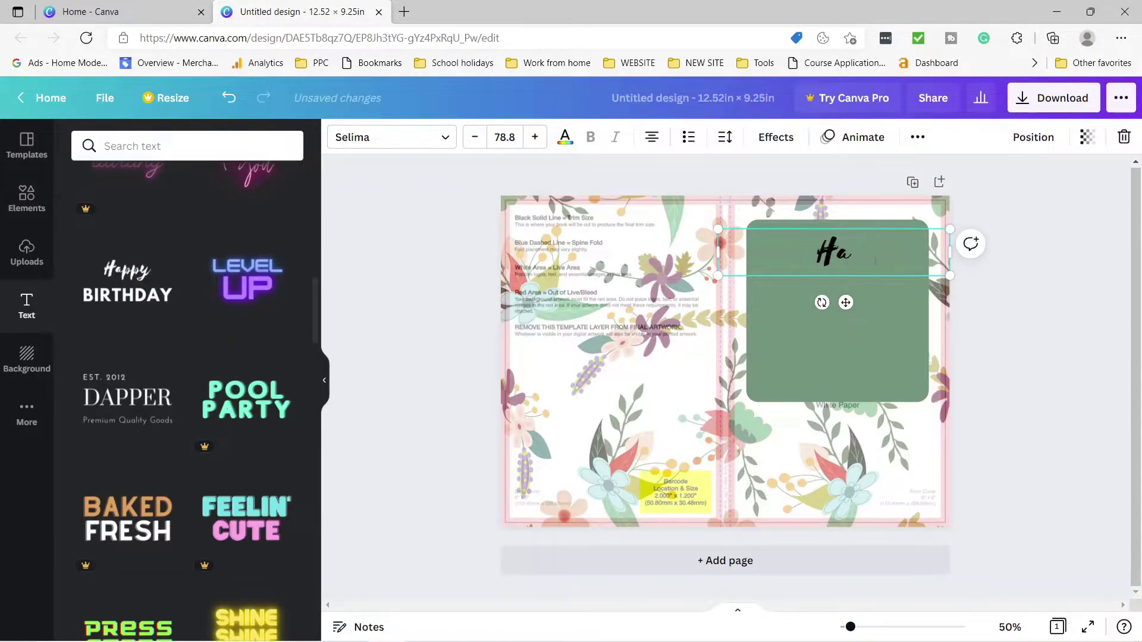
key(BackSpace)
Type the four-line title 'meditation / journal / for / women'
text(meditation)
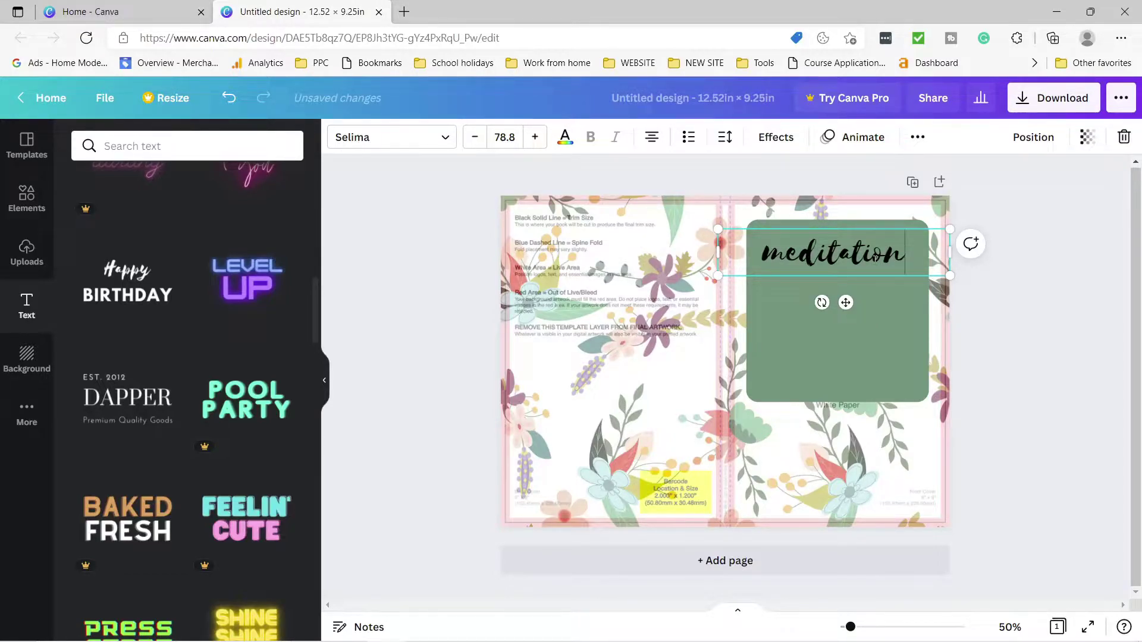
key(Return)
text(f)
key(BackSpace)
text(j)
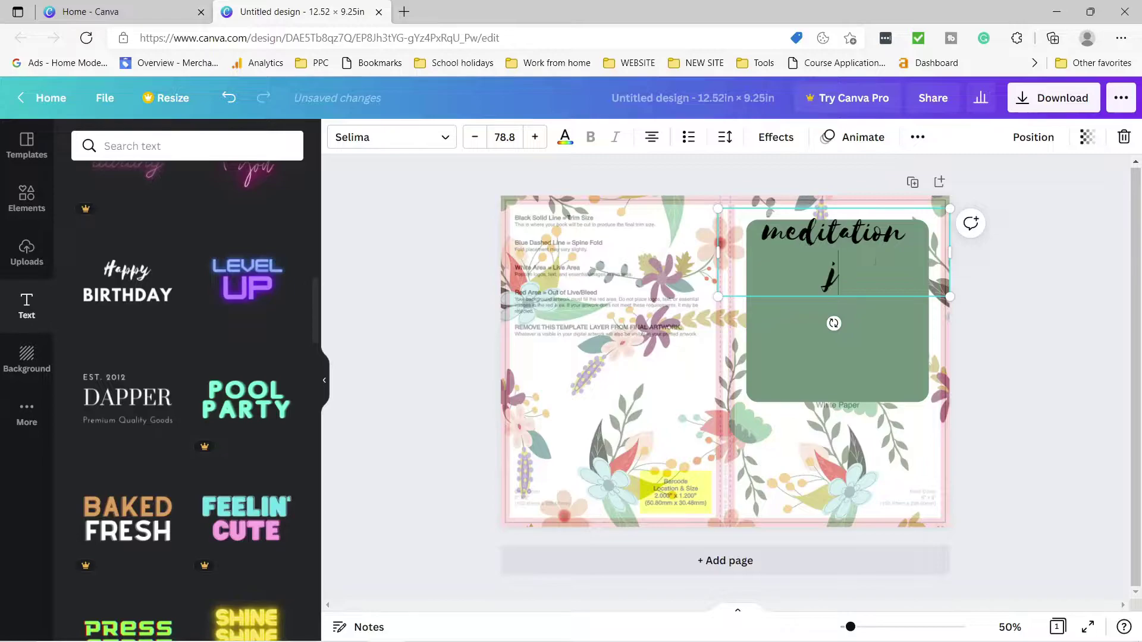
text(ournal)
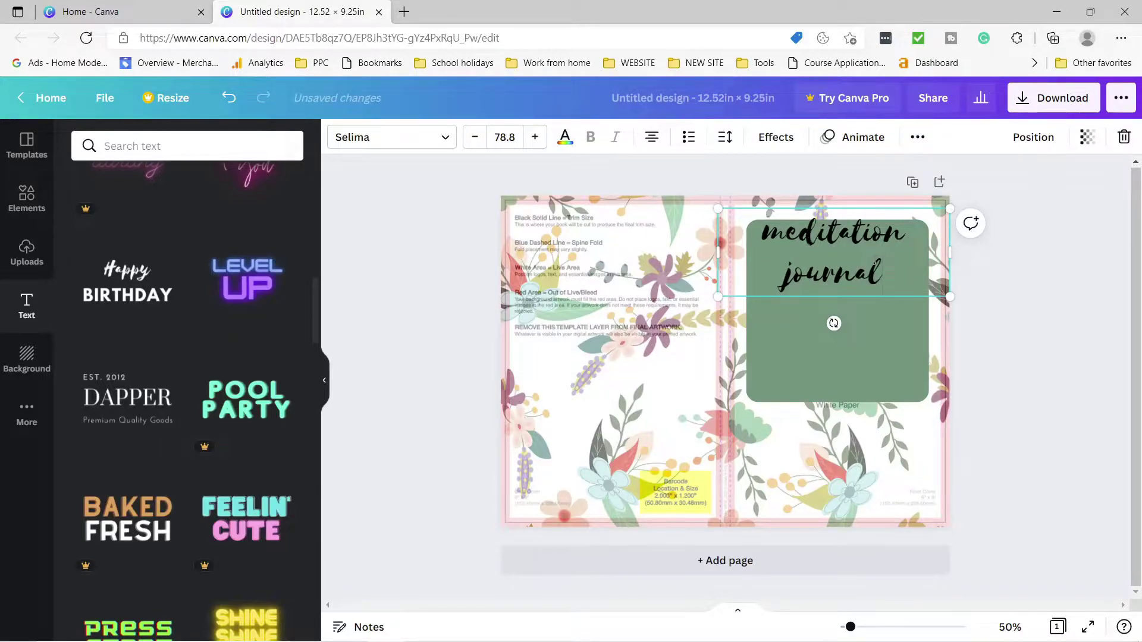
key(Return)
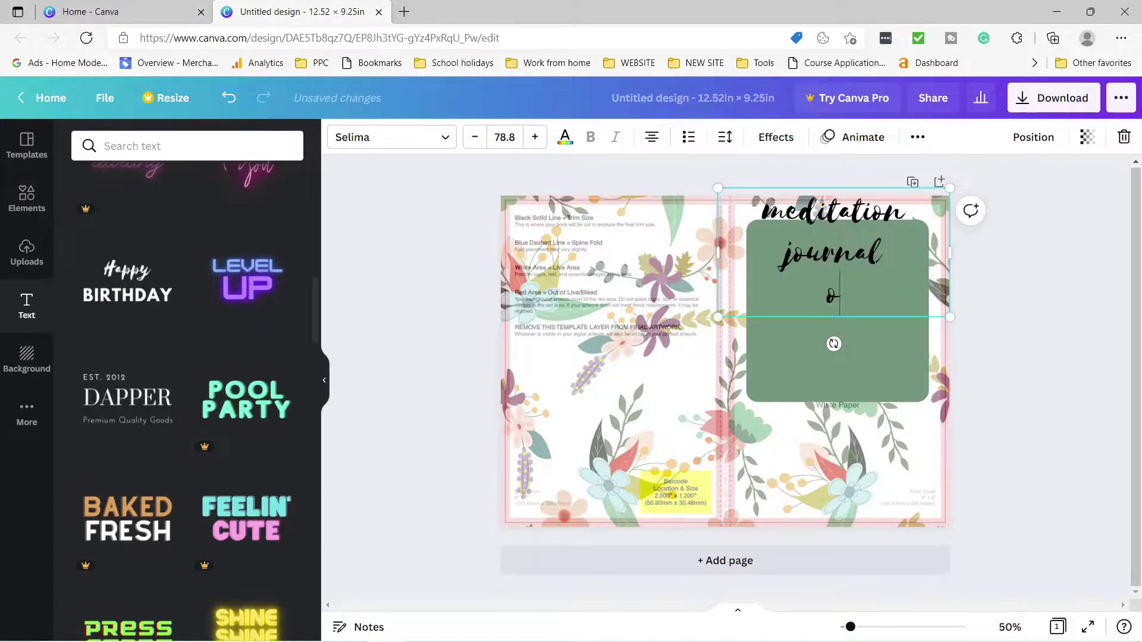
text(for)
key(Return)
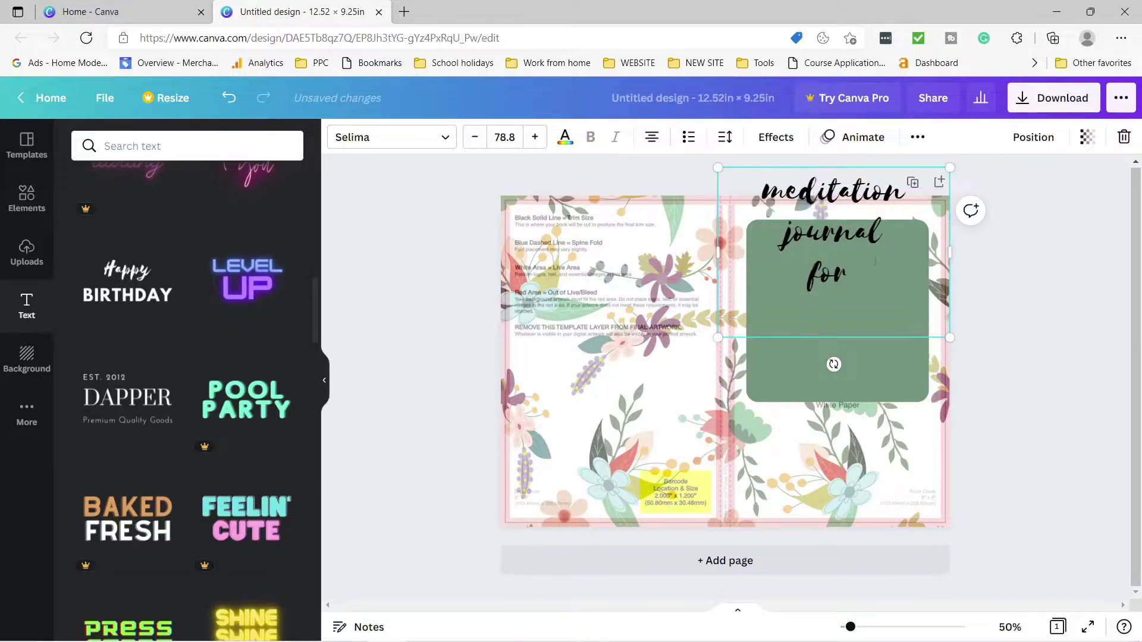
text(women)
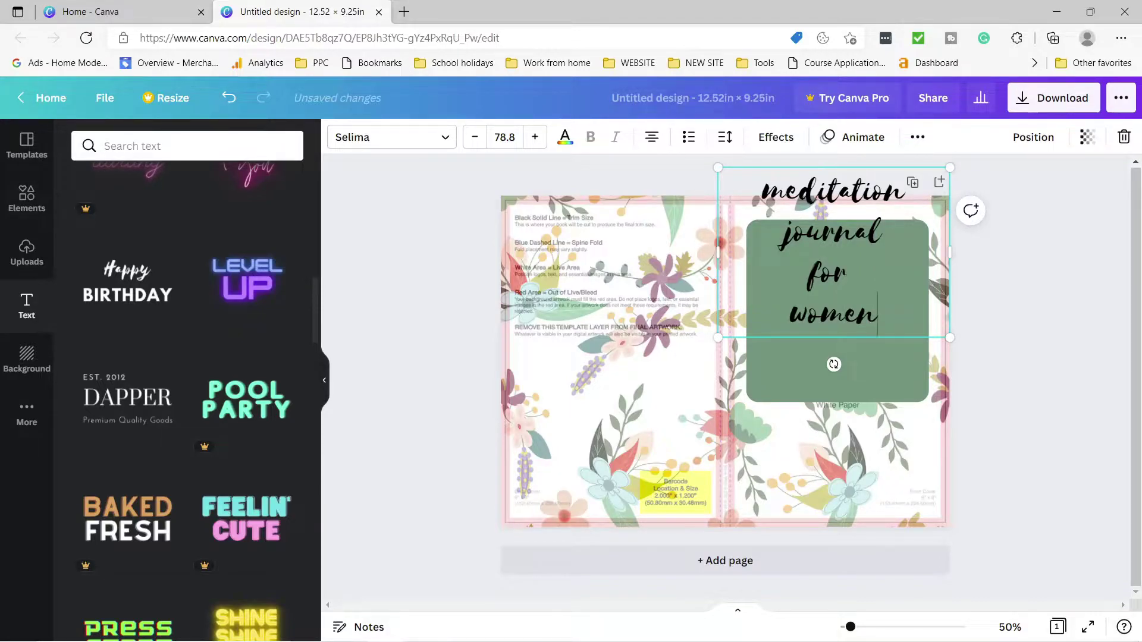
click(836, 262)
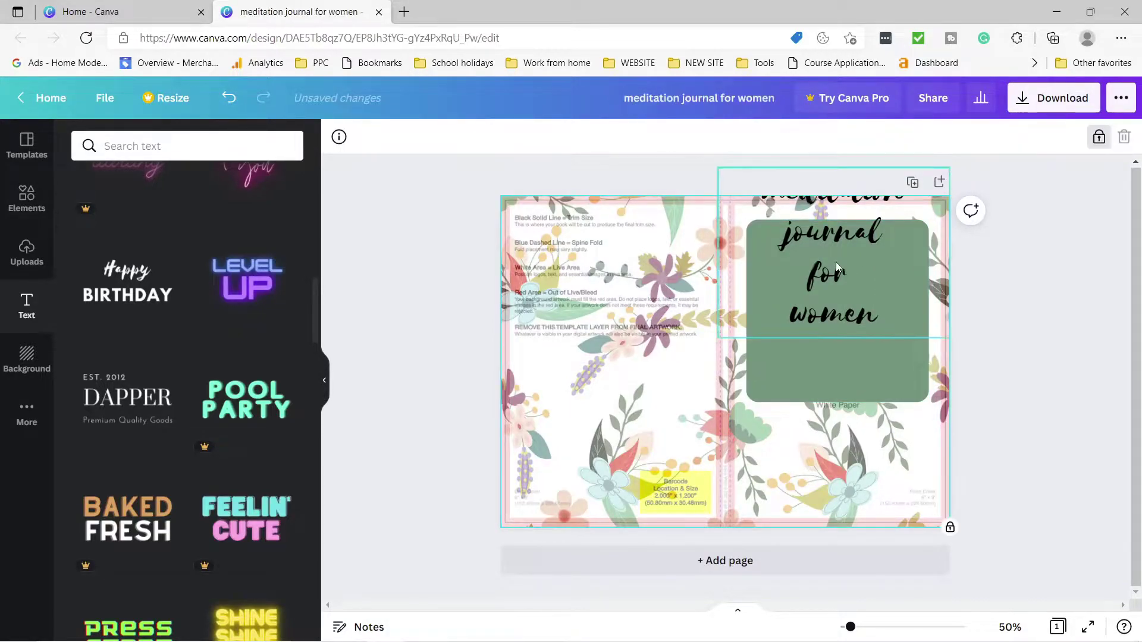
Move the title lower and slightly enlarge the green box behind it
drag(838, 238, 843, 297)
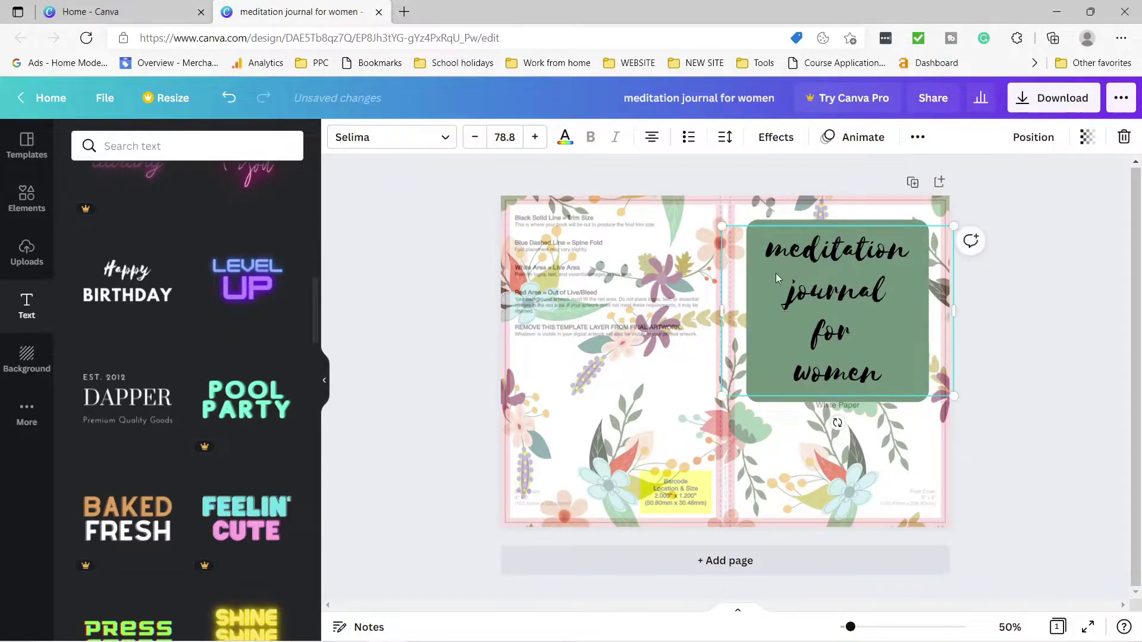
click(759, 220)
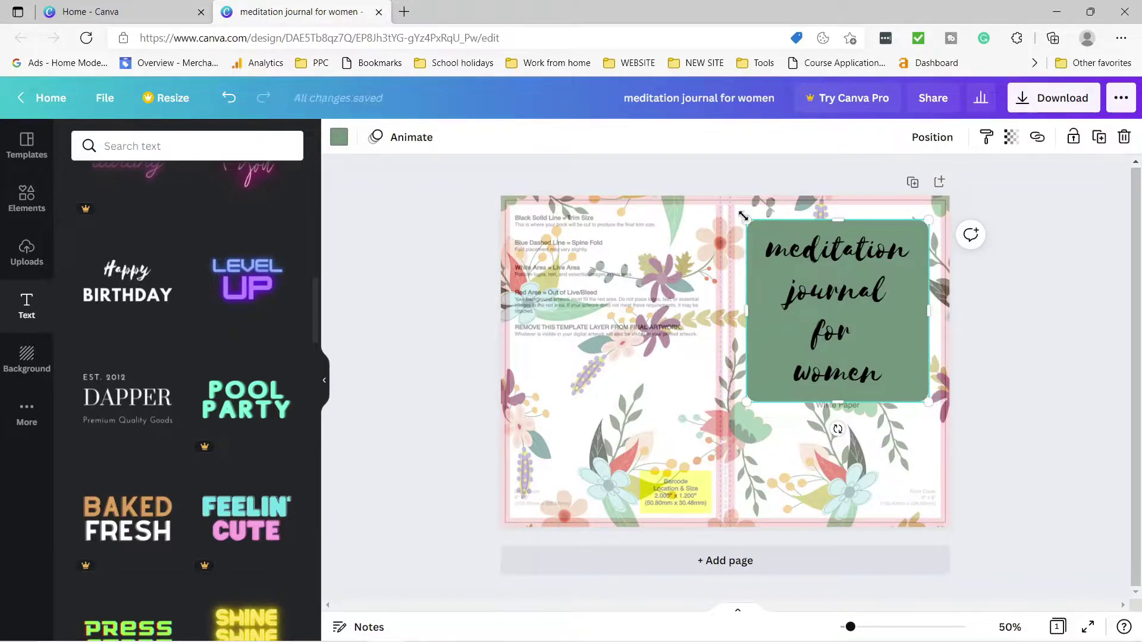
drag(743, 215, 735, 212)
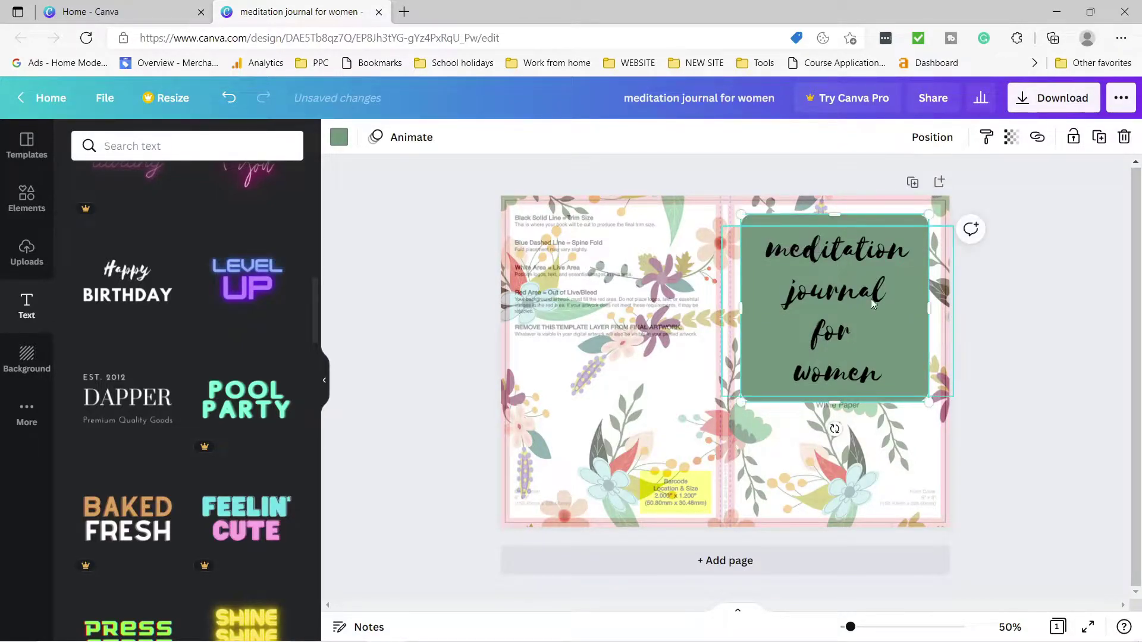
drag(929, 402, 932, 407)
Try white, grey, brown and red-orange on the title, then settle on pale pink-white
click(939, 406)
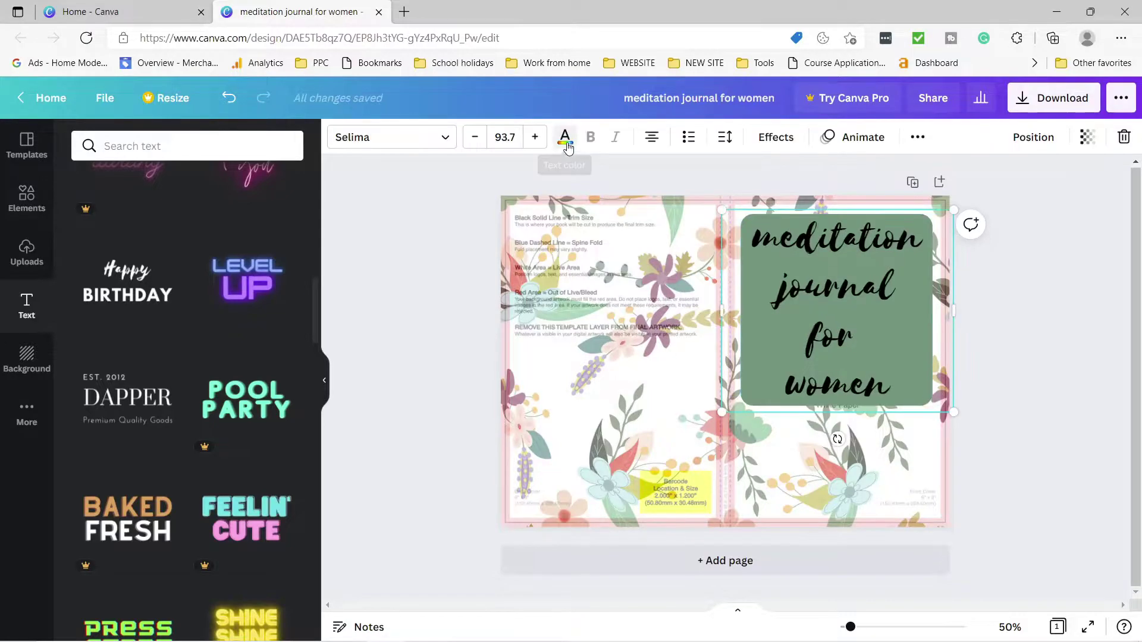
click(565, 142)
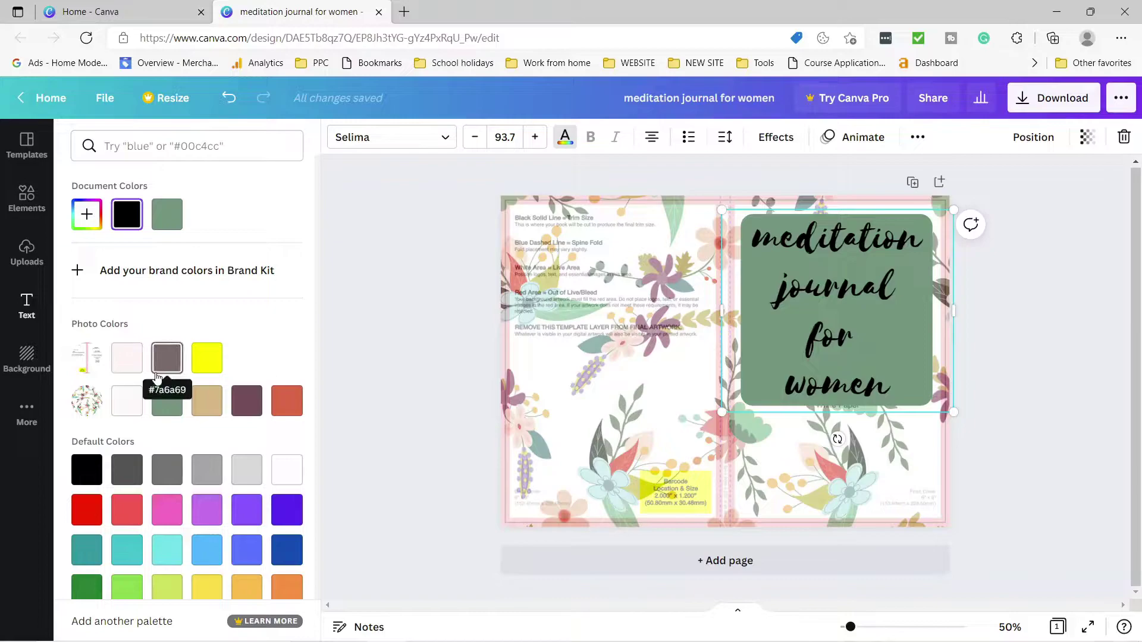
click(133, 366)
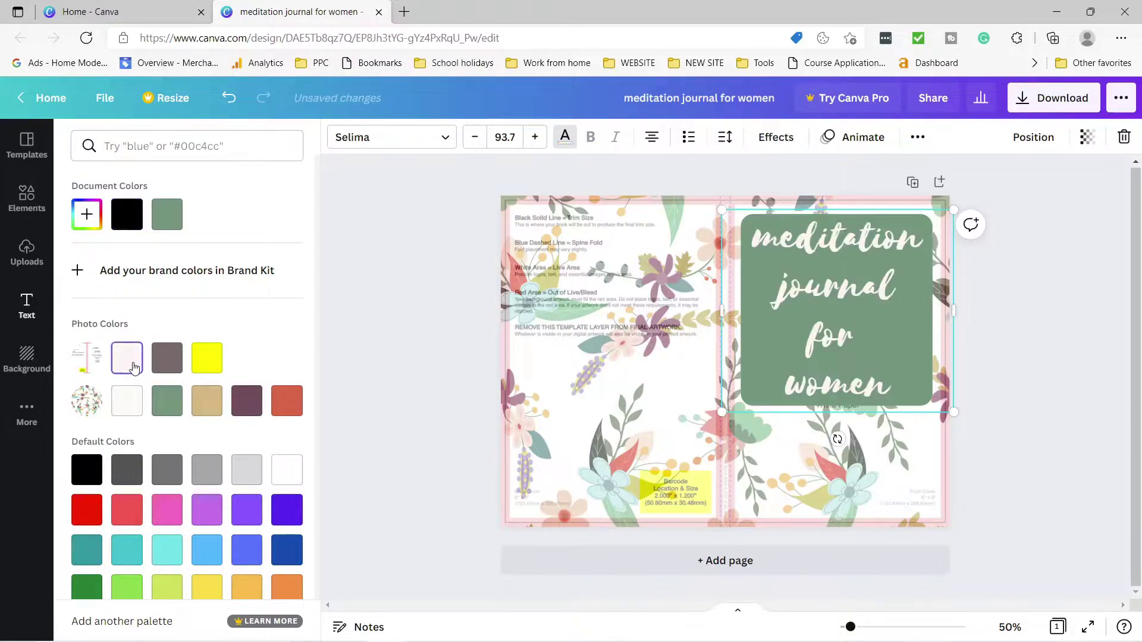
click(126, 400)
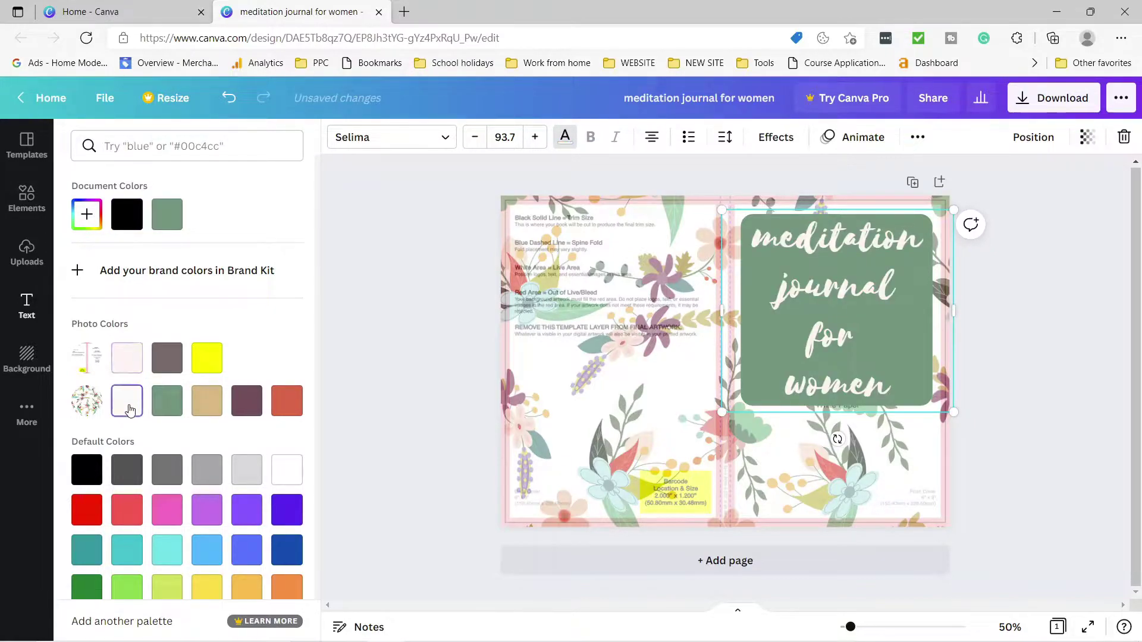
click(254, 481)
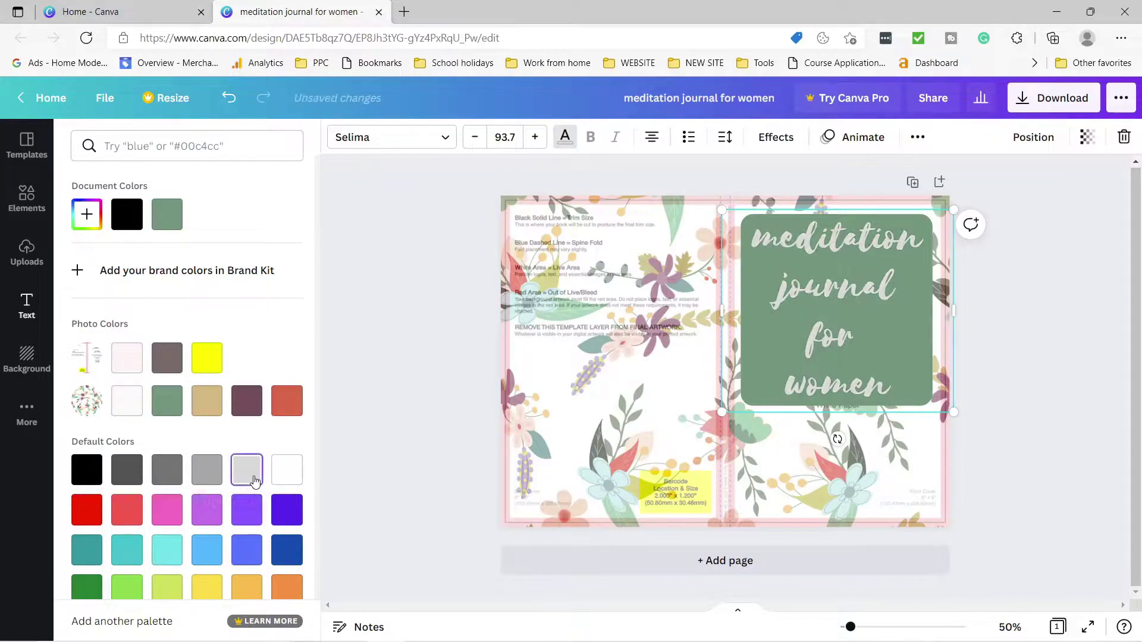
click(133, 359)
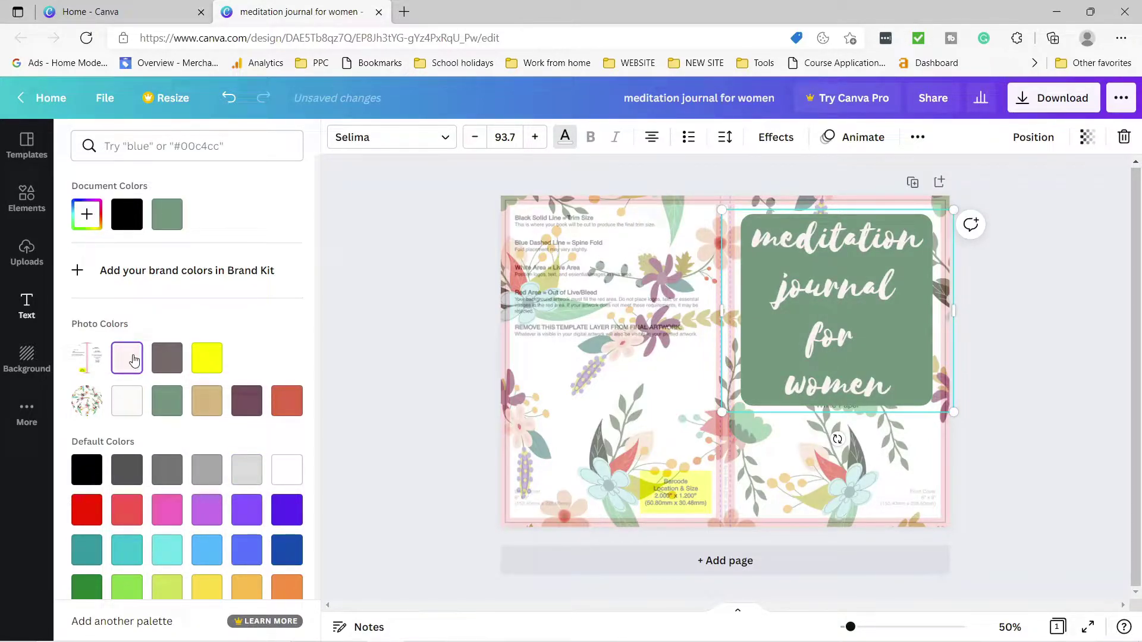
click(135, 410)
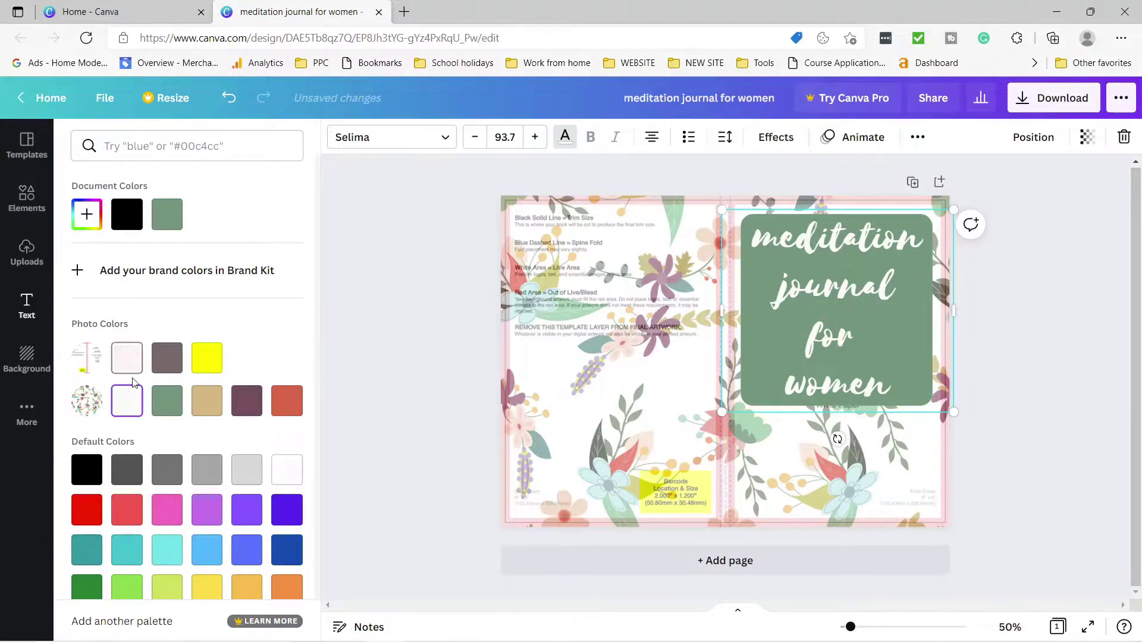
click(165, 362)
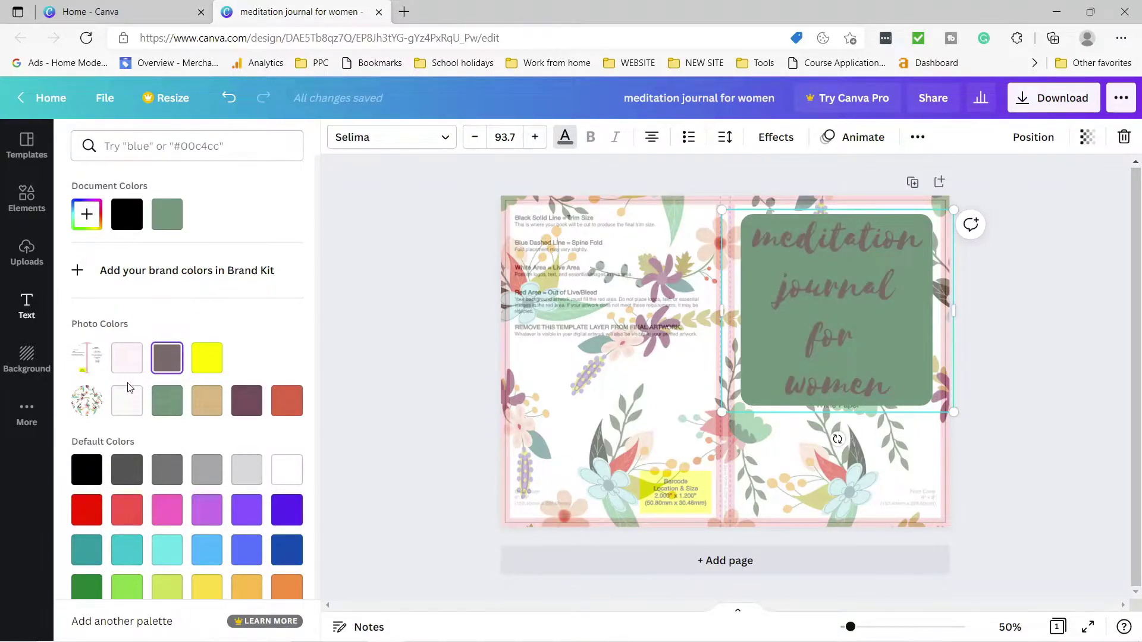
click(132, 358)
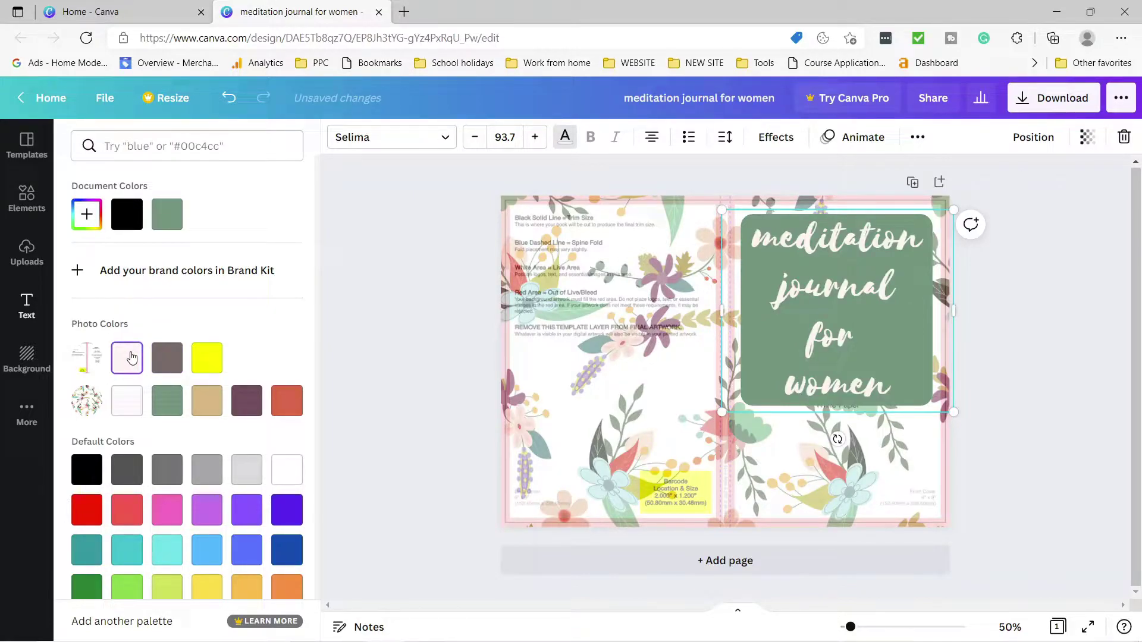
click(294, 404)
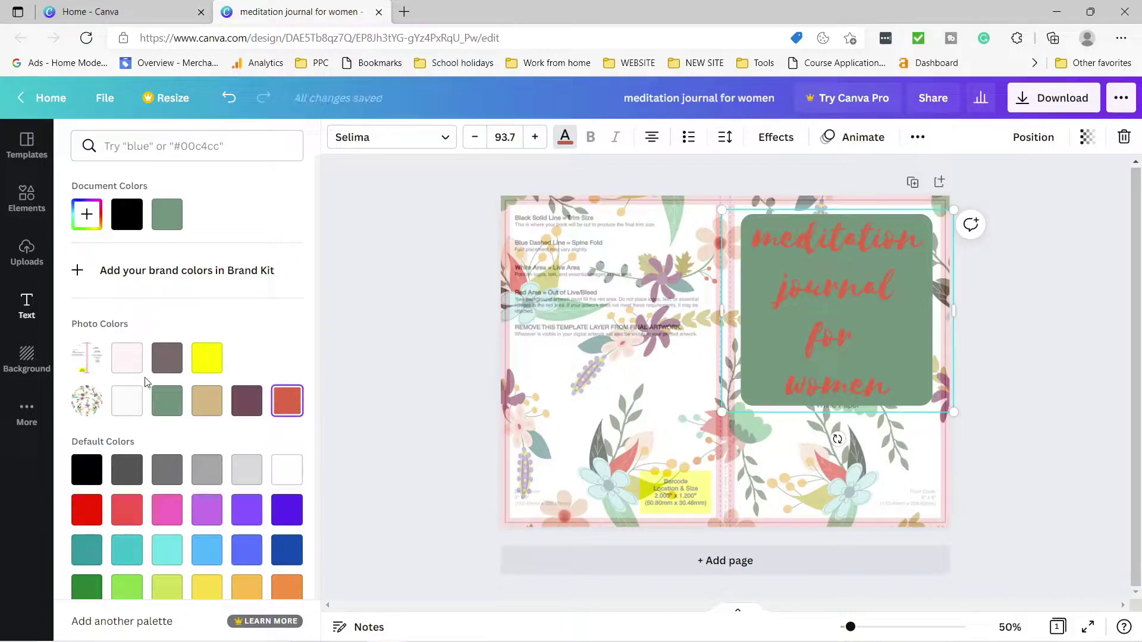
click(126, 365)
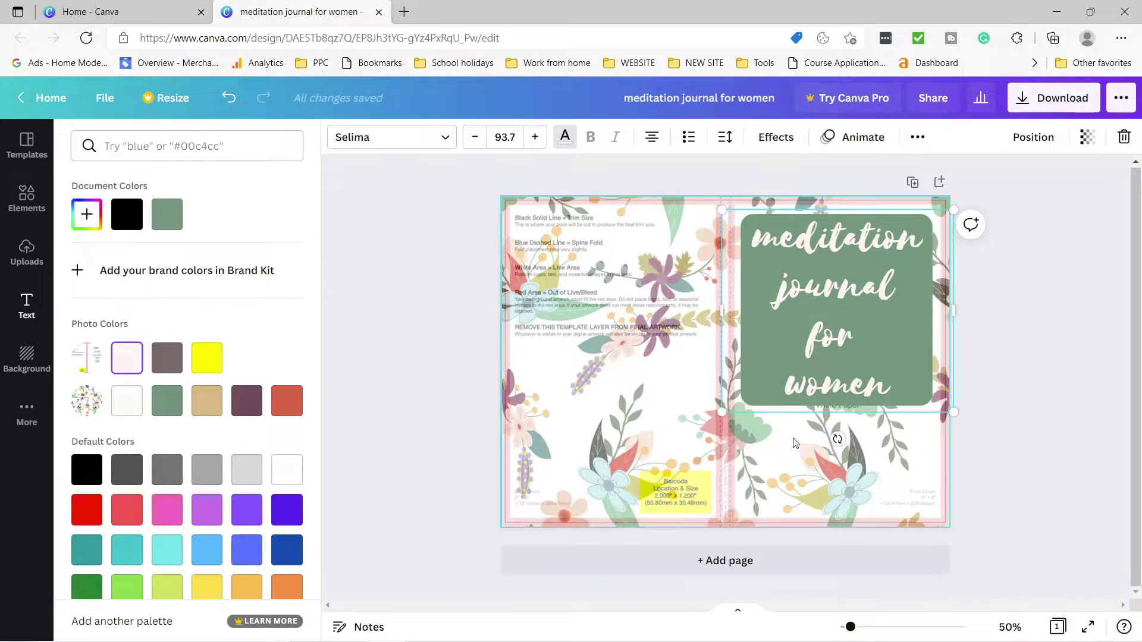
Nudge the floral background image up on the page
click(895, 474)
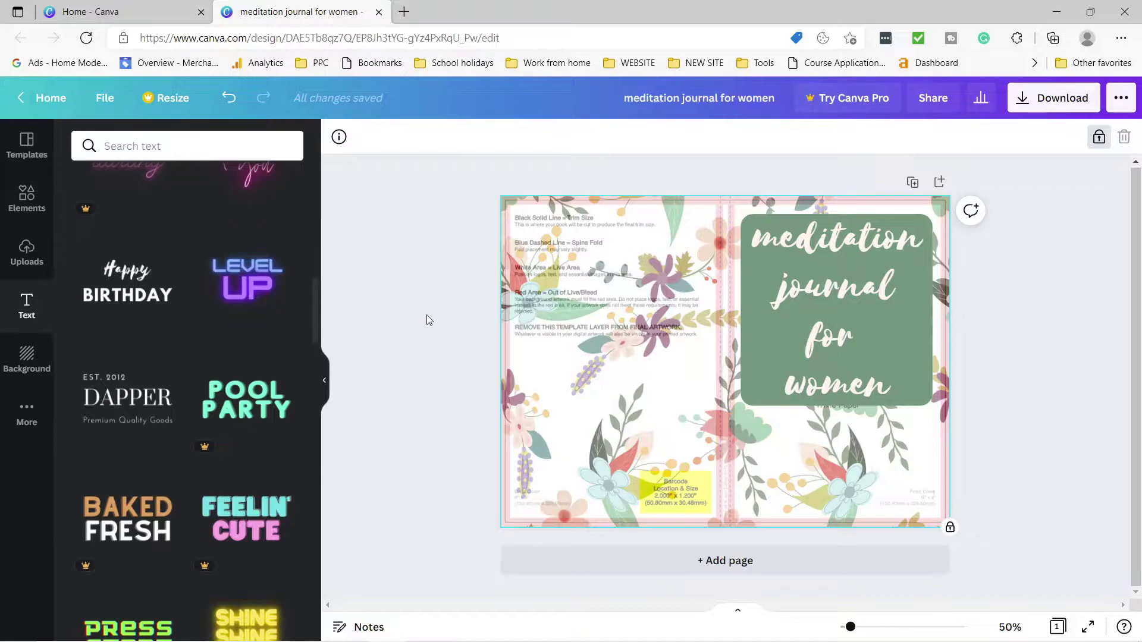
click(380, 303)
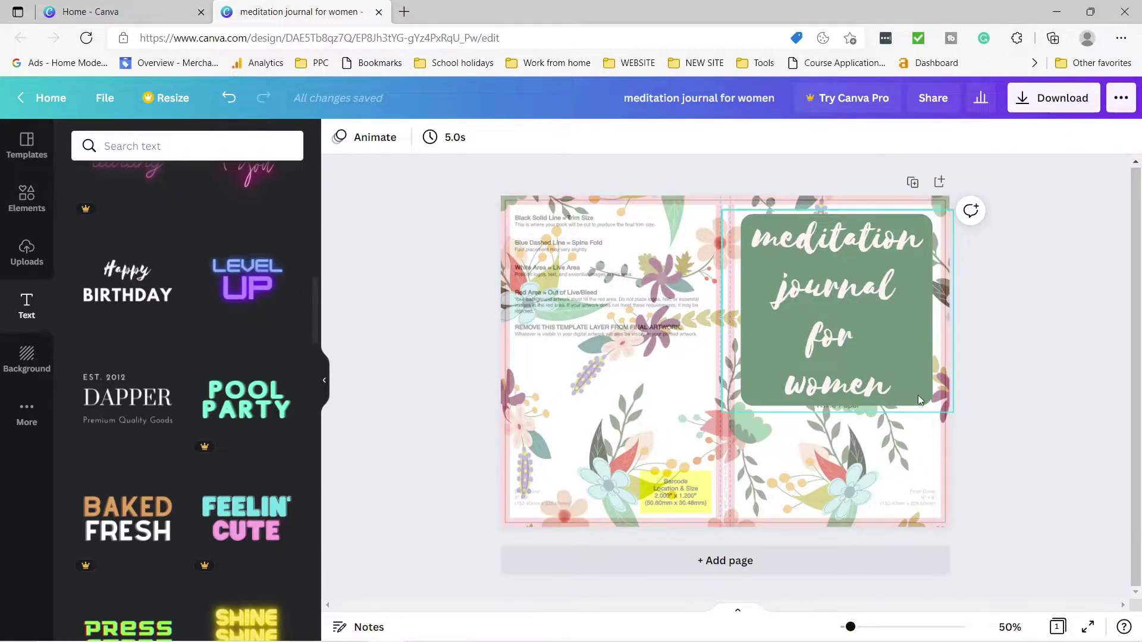
click(852, 458)
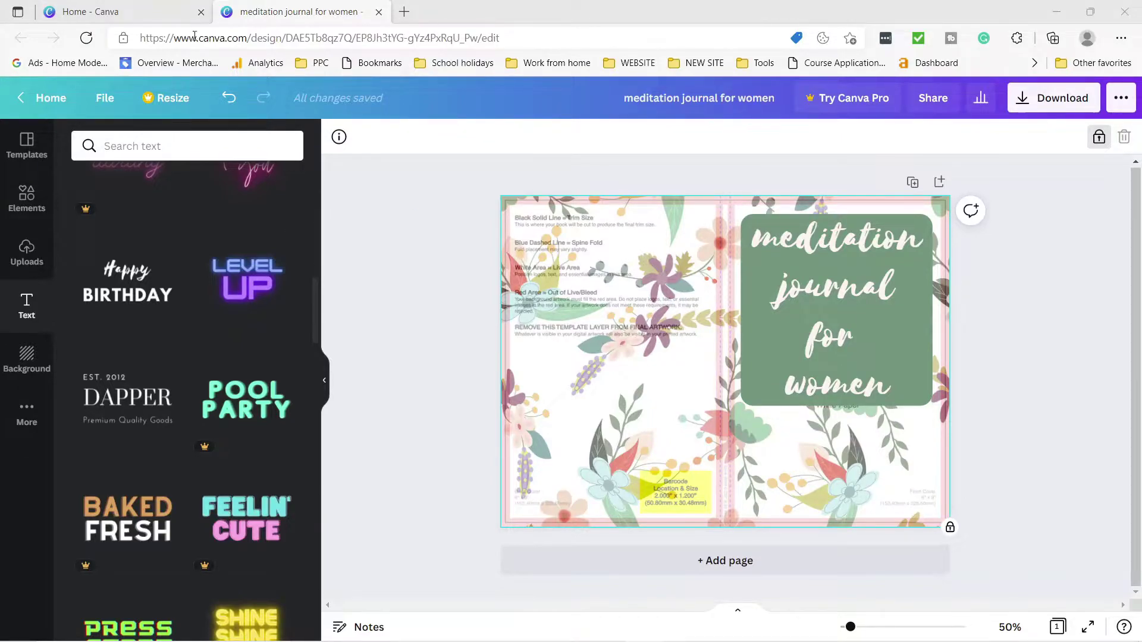
click(744, 266)
drag(596, 517, 597, 483)
click(596, 484)
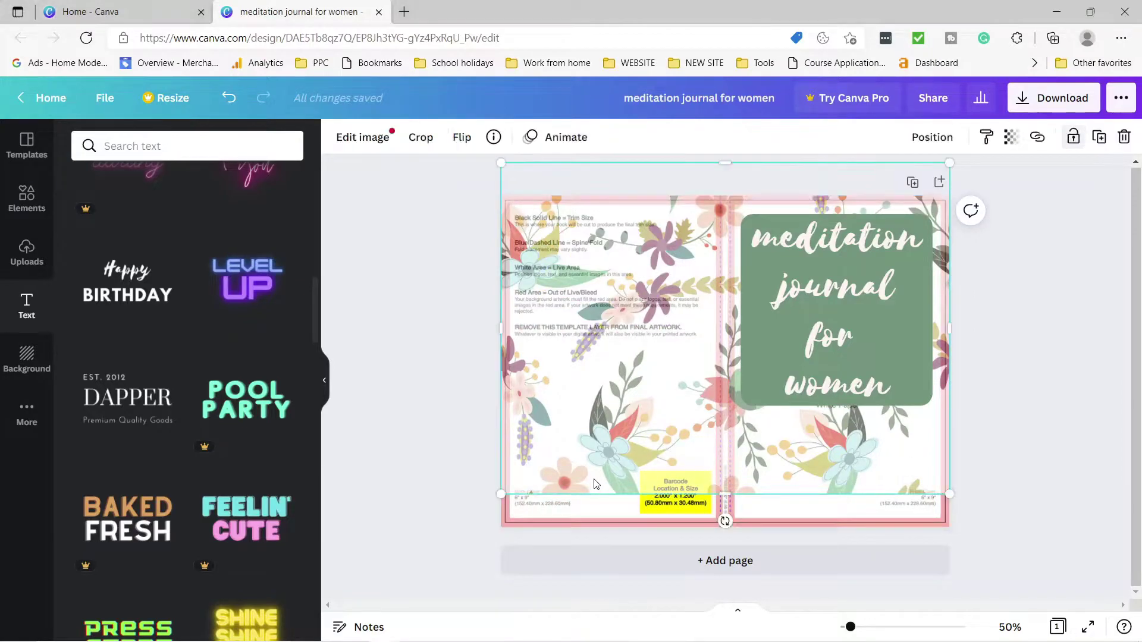
Unlock the KDP template guide layer and delete it
click(581, 508)
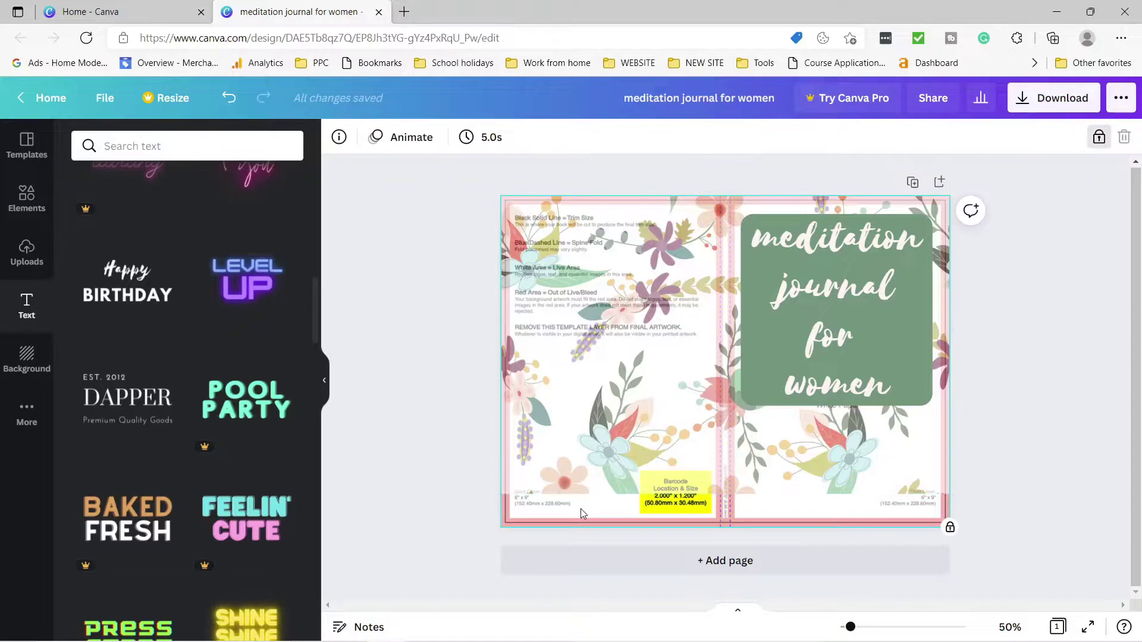
click(1100, 145)
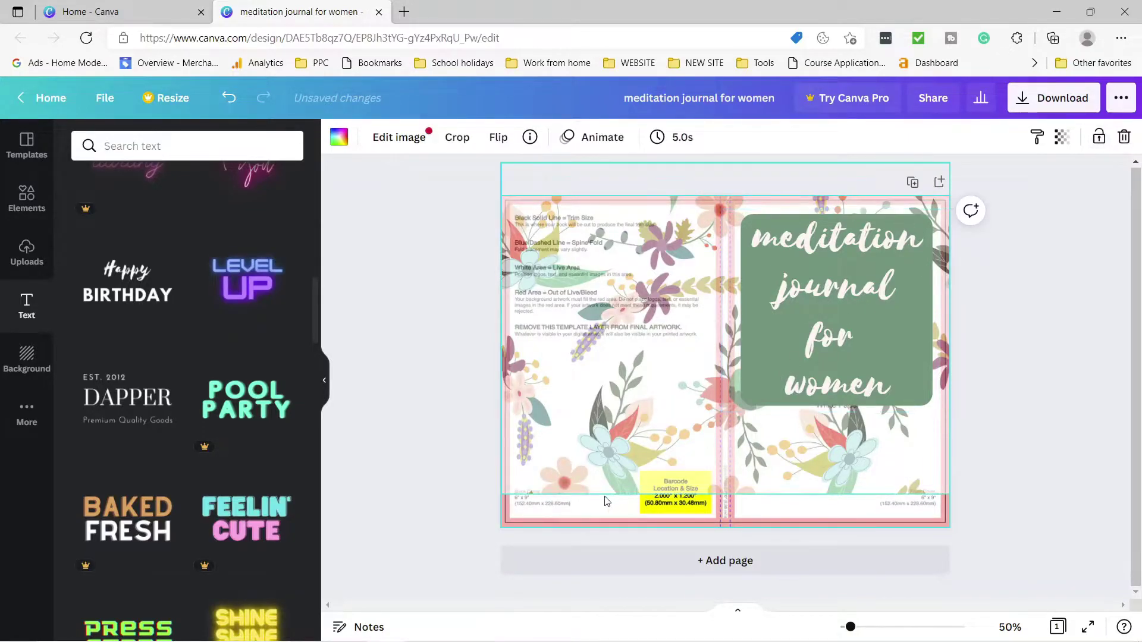
right_click(596, 510)
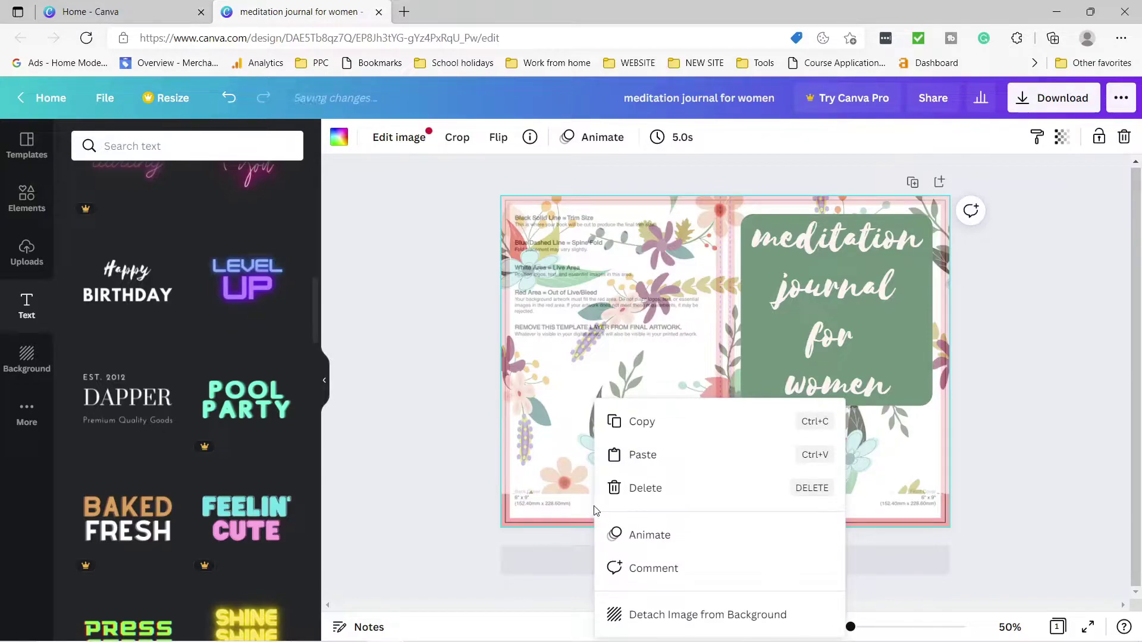
click(641, 492)
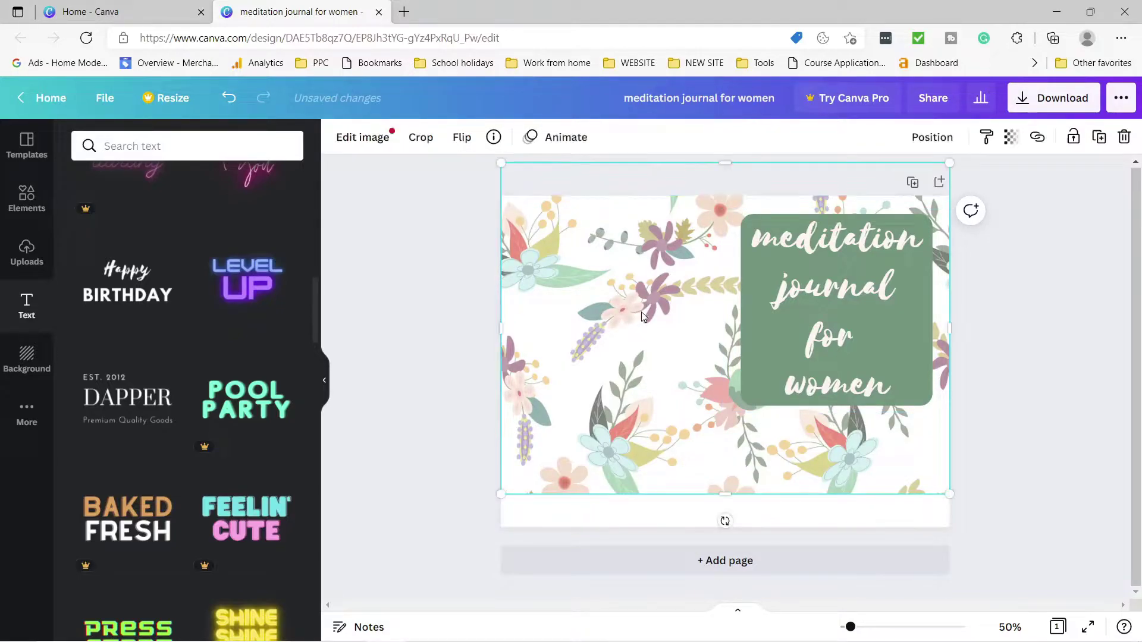
Align the floral image with the page edges and set its transparency to 100
drag(642, 315, 647, 346)
click(1062, 136)
drag(981, 182, 1014, 187)
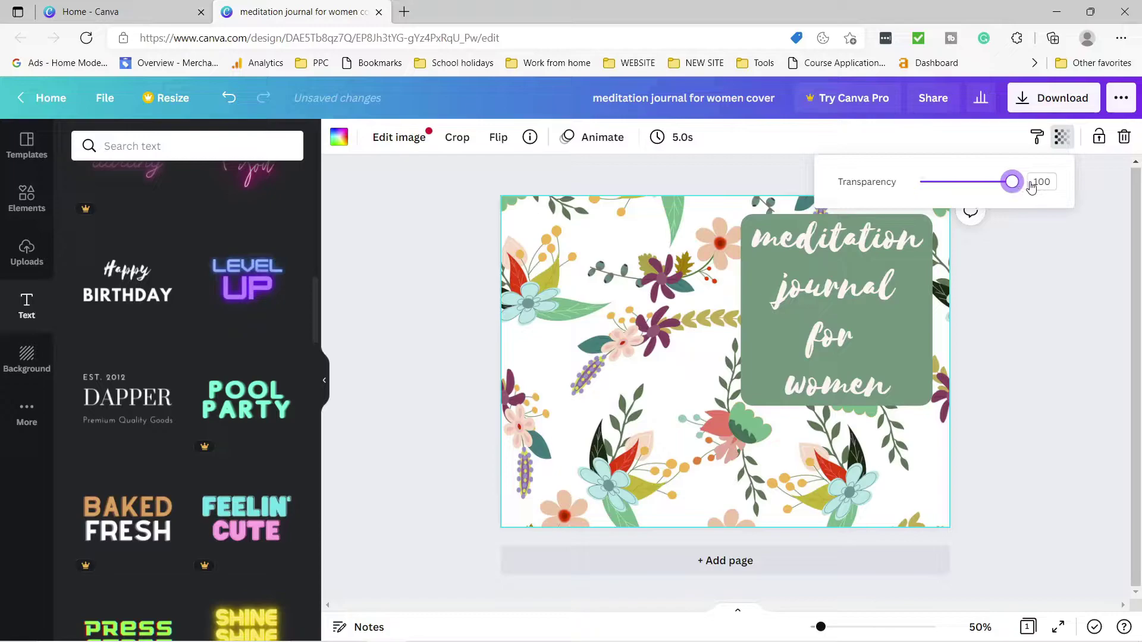
Download the cover as a PDF Print file and return to Canva home
click(1070, 104)
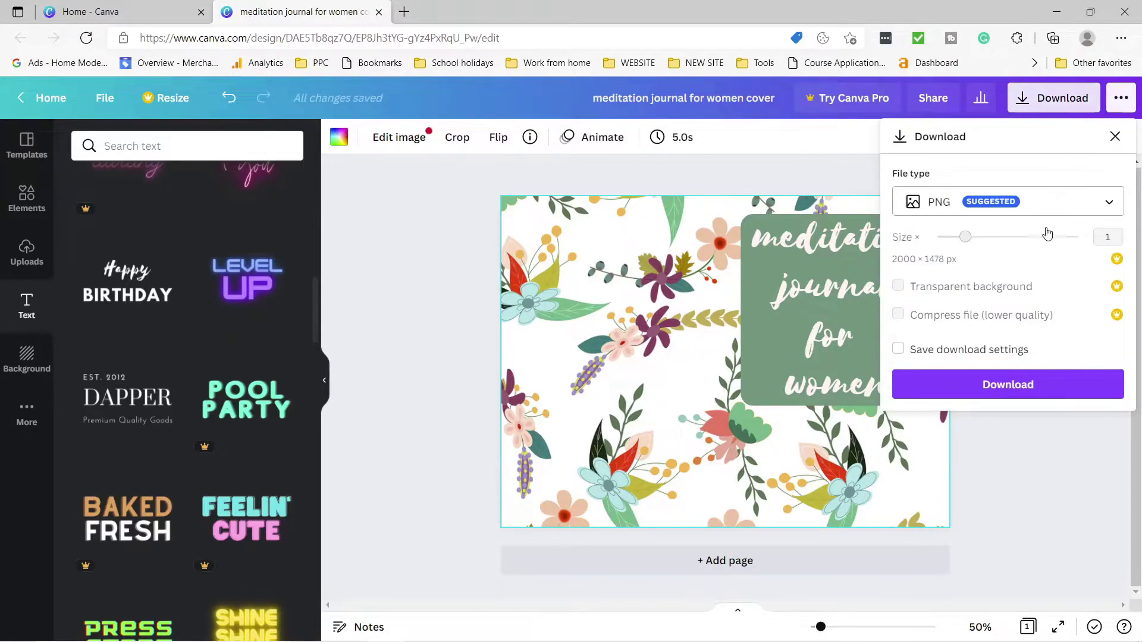
click(1038, 210)
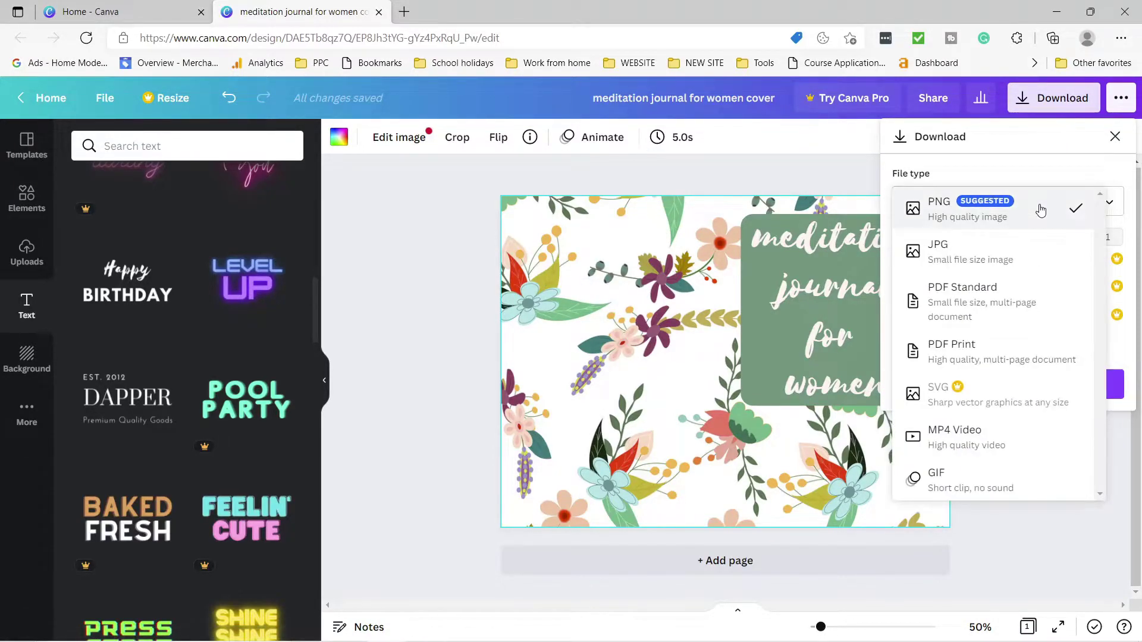
click(995, 346)
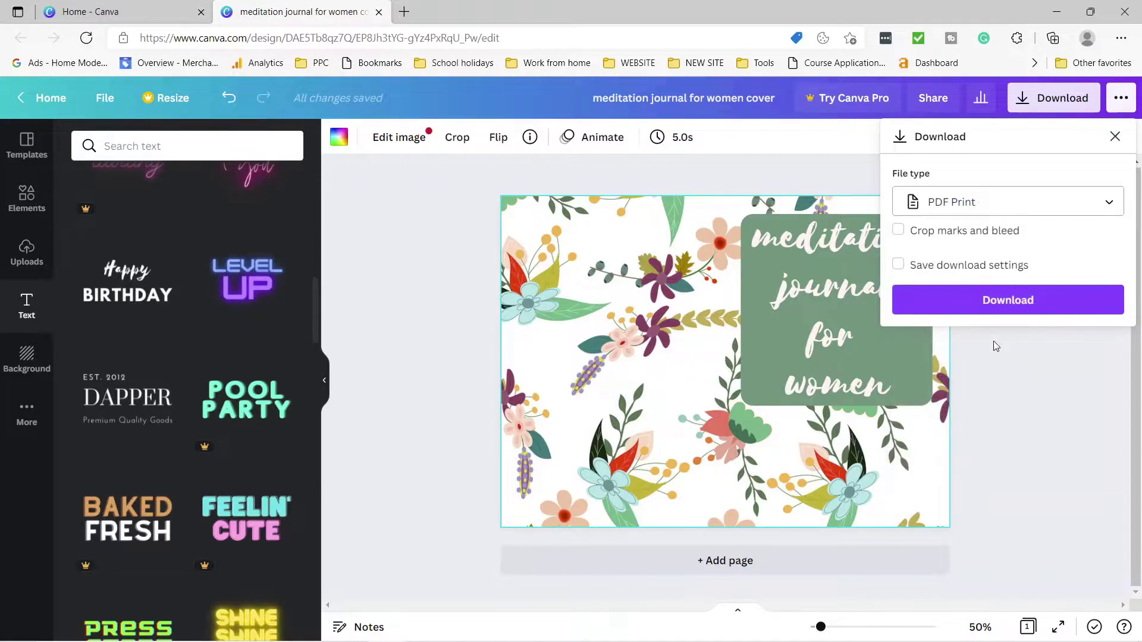
click(998, 300)
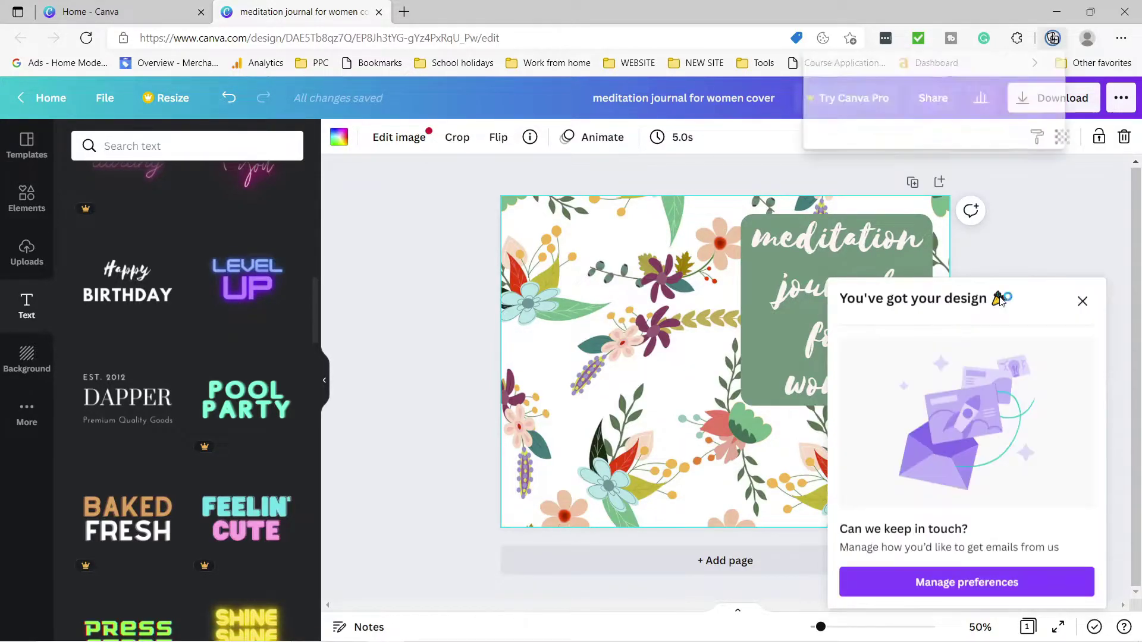
click(865, 359)
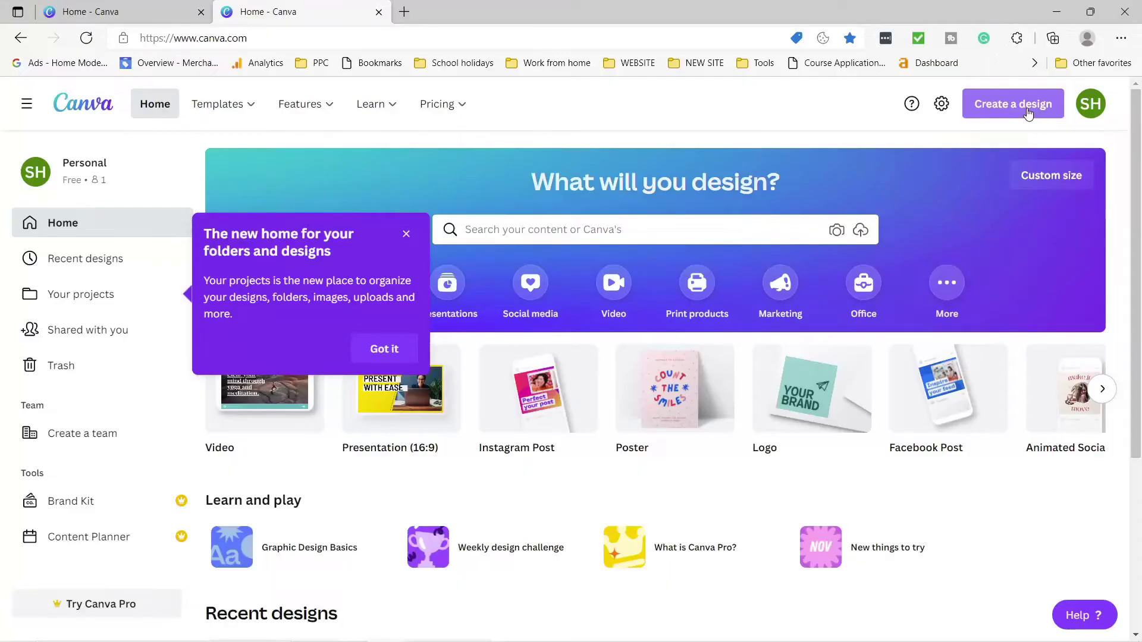
Set up a custom-size design in inches with width 6 and height 9
click(1027, 110)
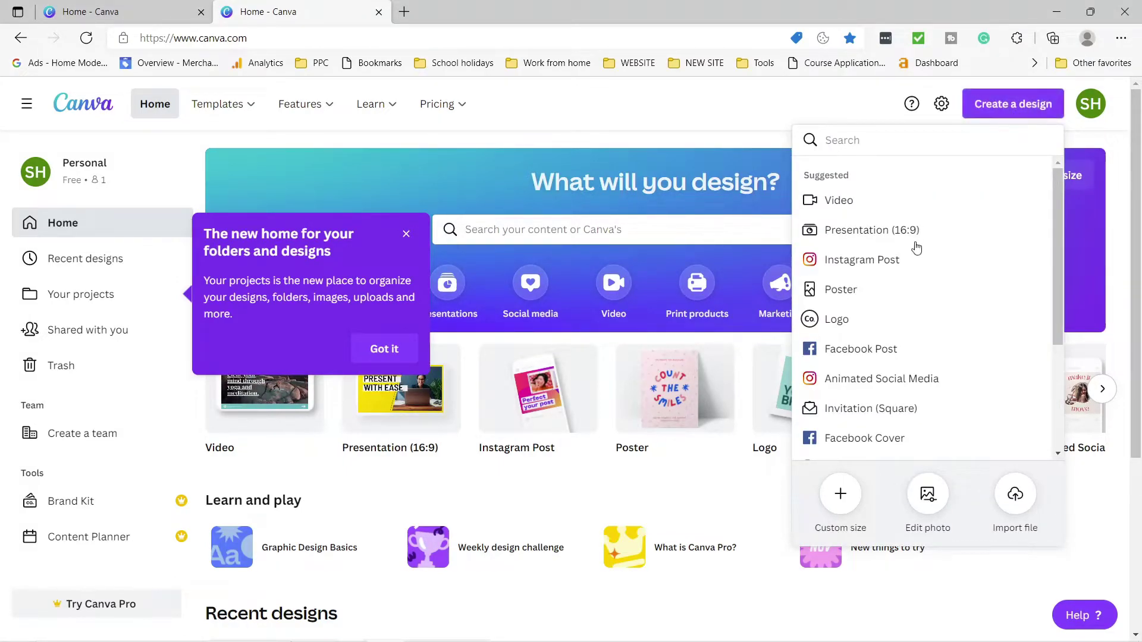
scroll(897, 245, down, 3)
scroll(820, 435, down, 4)
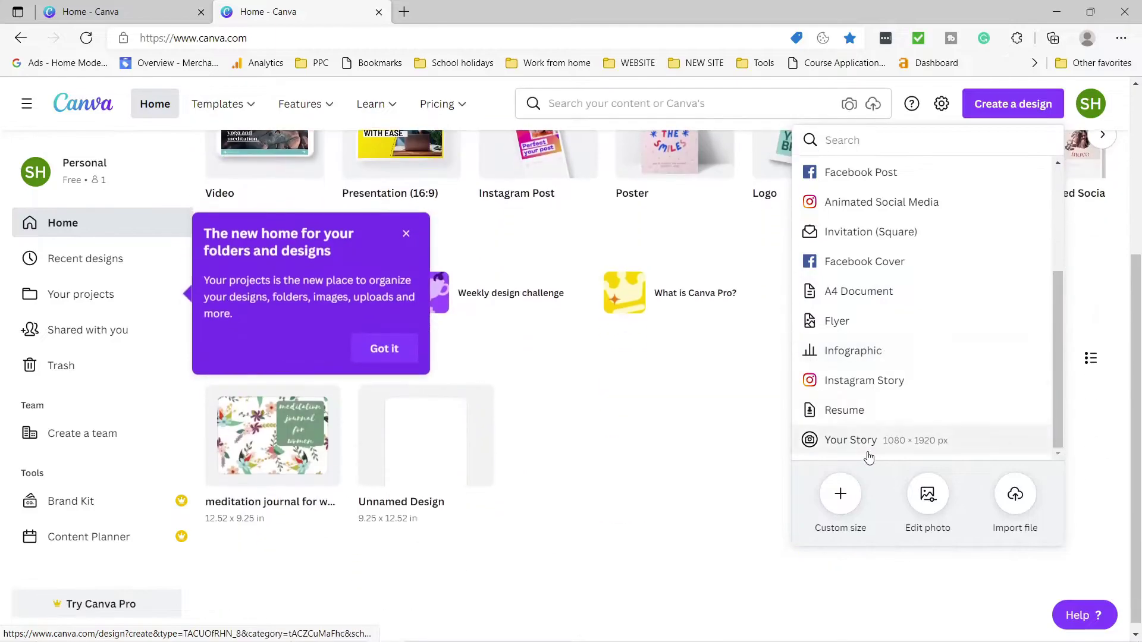
click(840, 499)
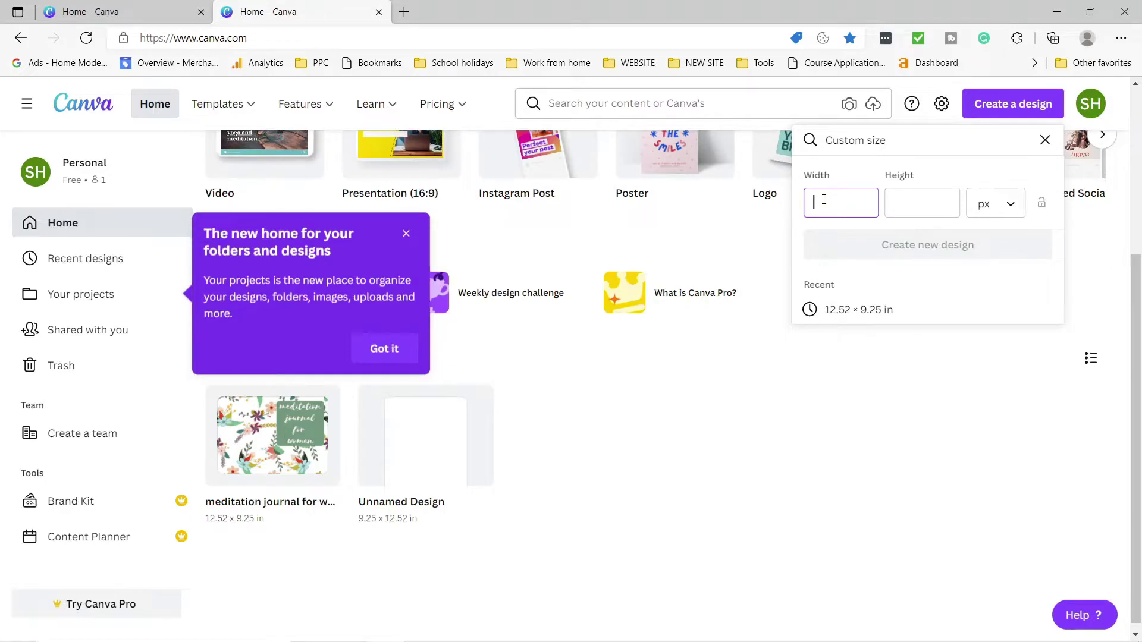
click(1021, 213)
click(1027, 233)
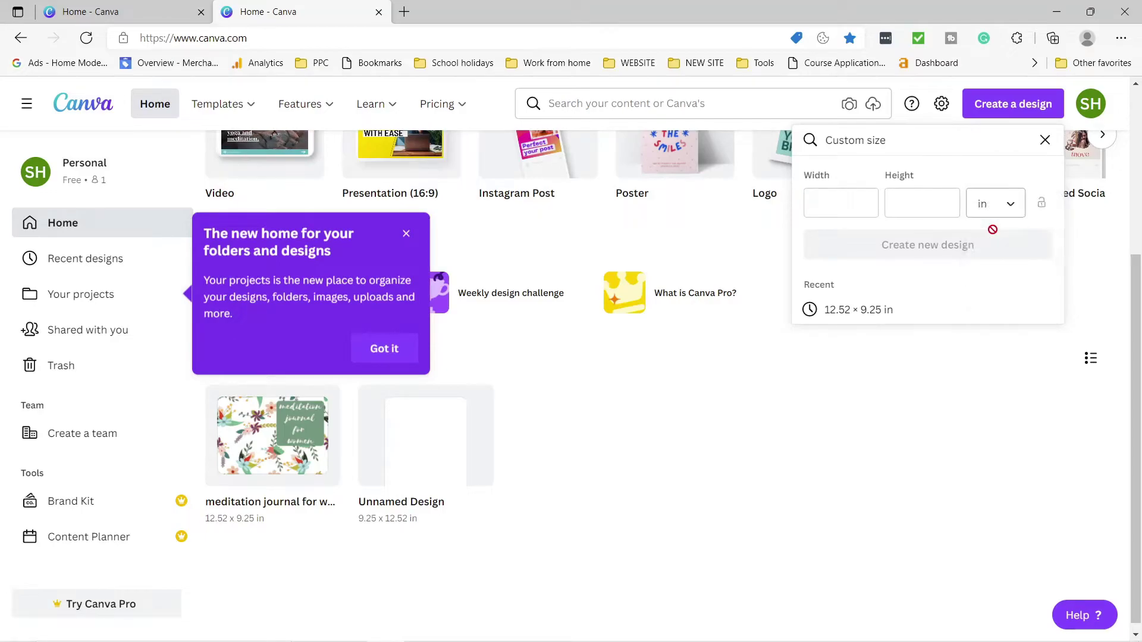
click(835, 199)
text(6)
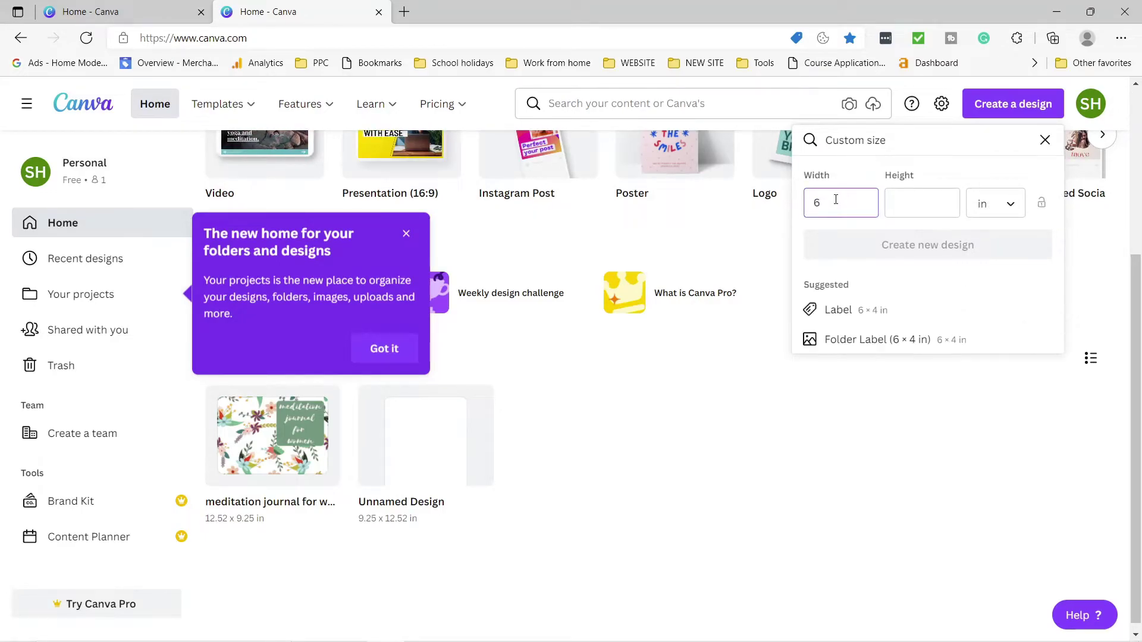
click(909, 207)
text(9)
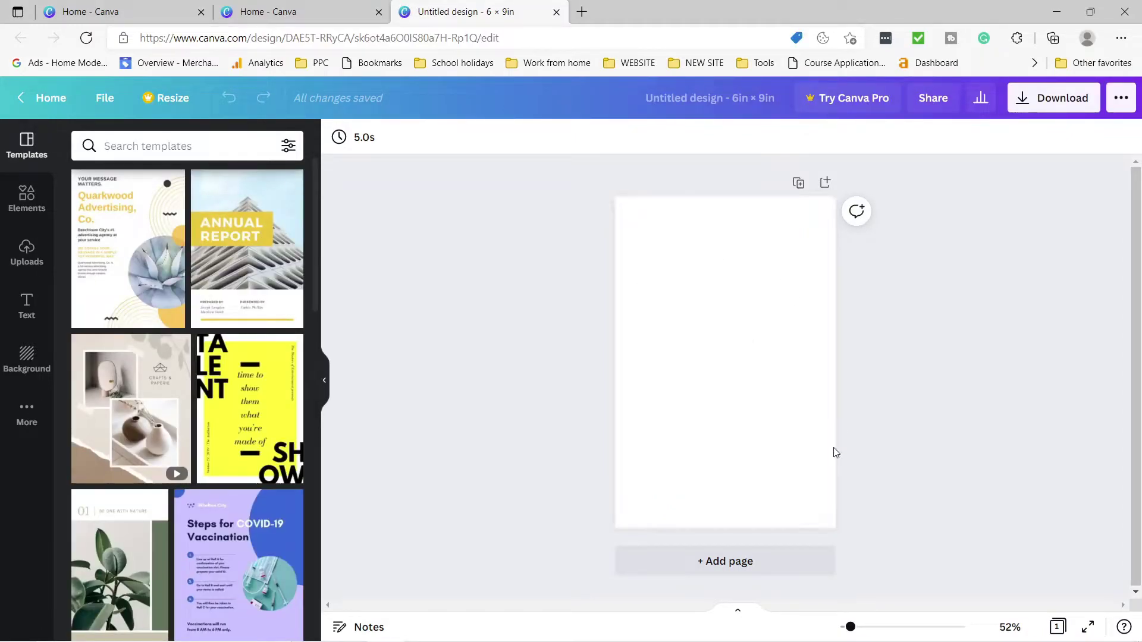
drag(851, 628, 851, 627)
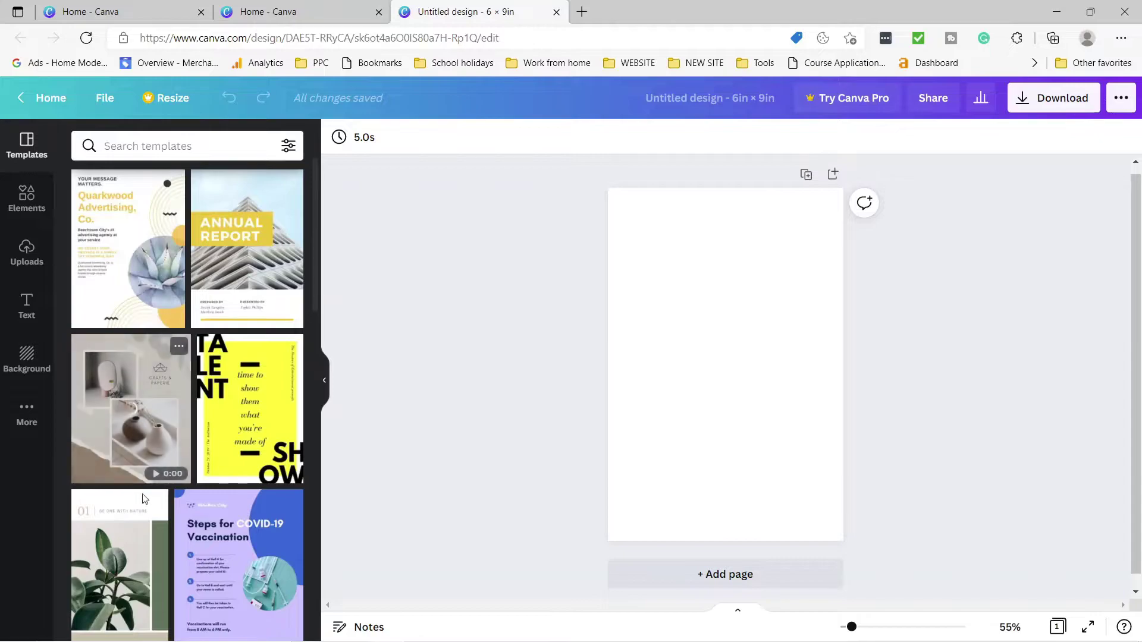
mouse_move(216, 238)
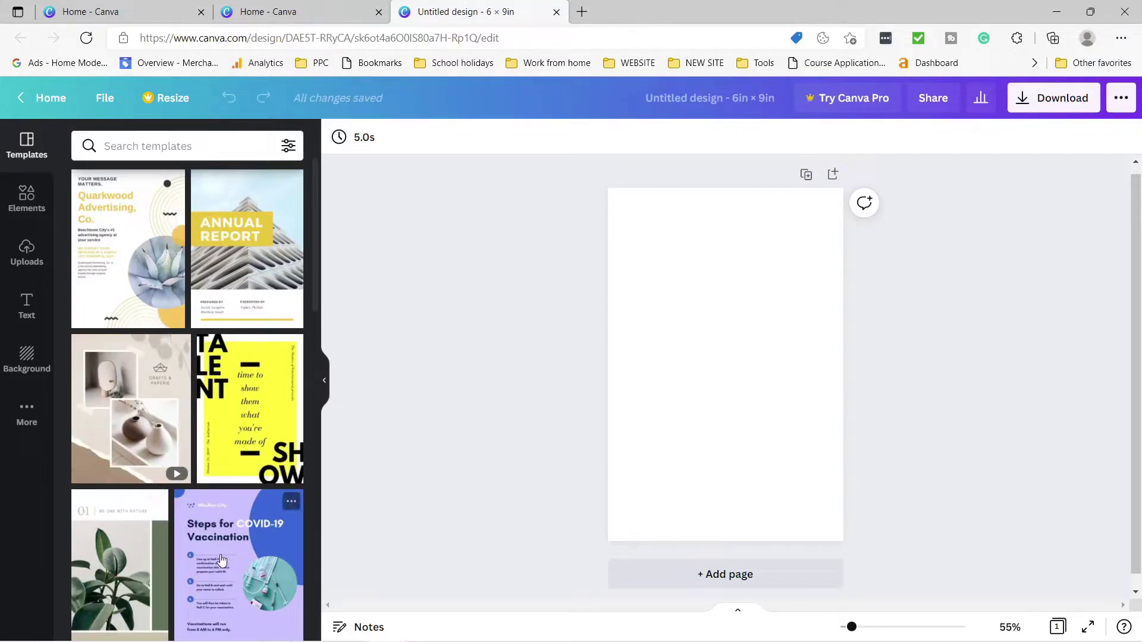
scroll(255, 350, down, 5)
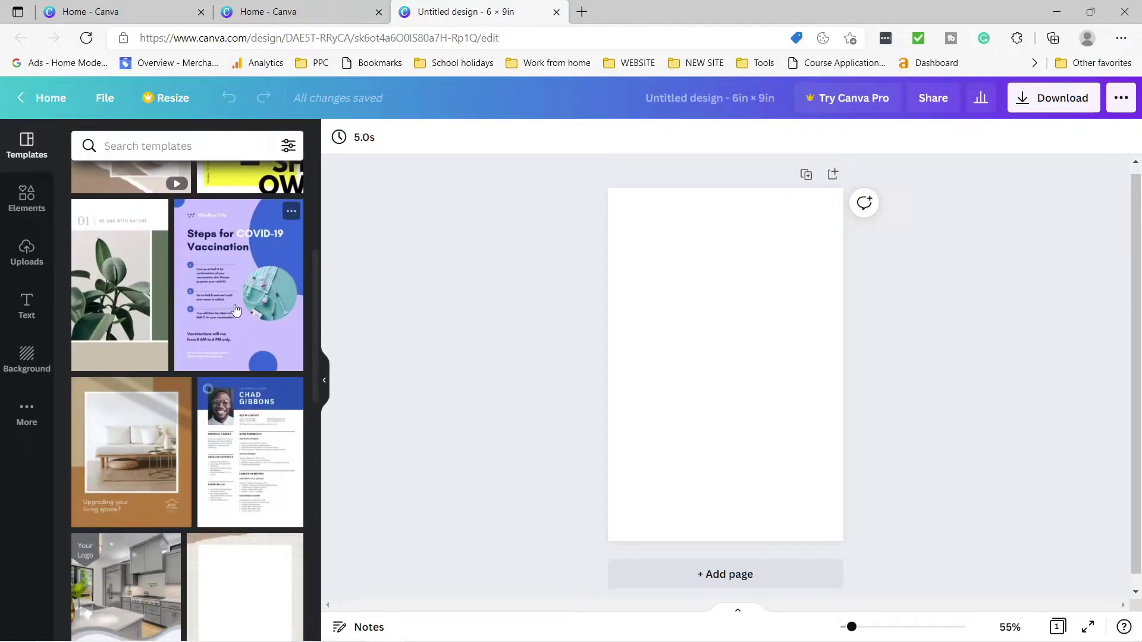
scroll(240, 303, up, 5)
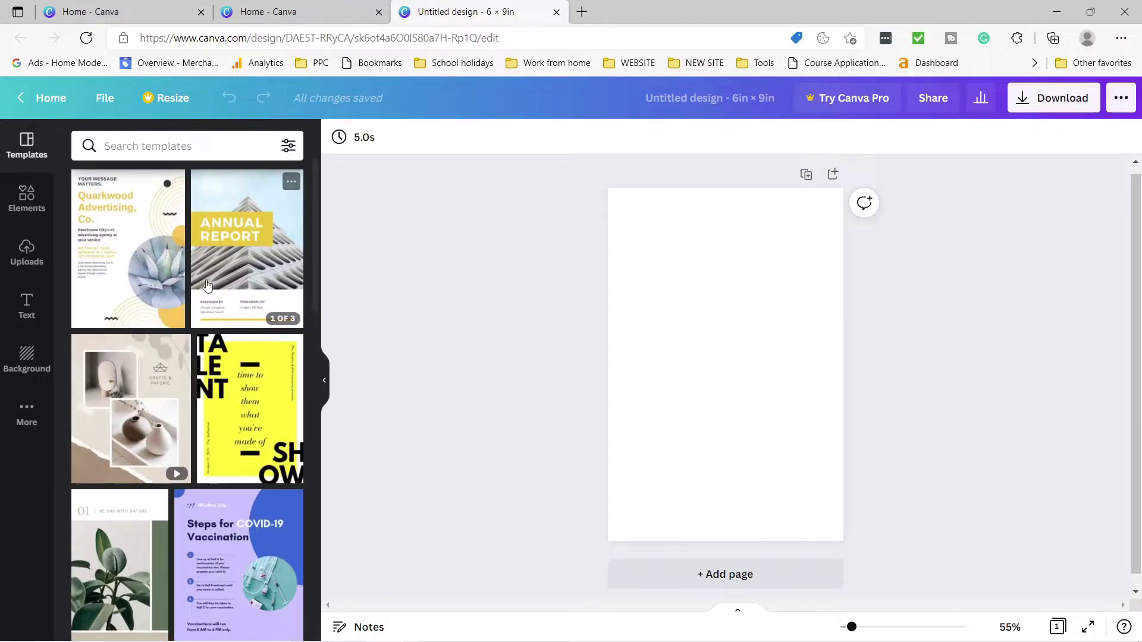
mouse_move(93, 251)
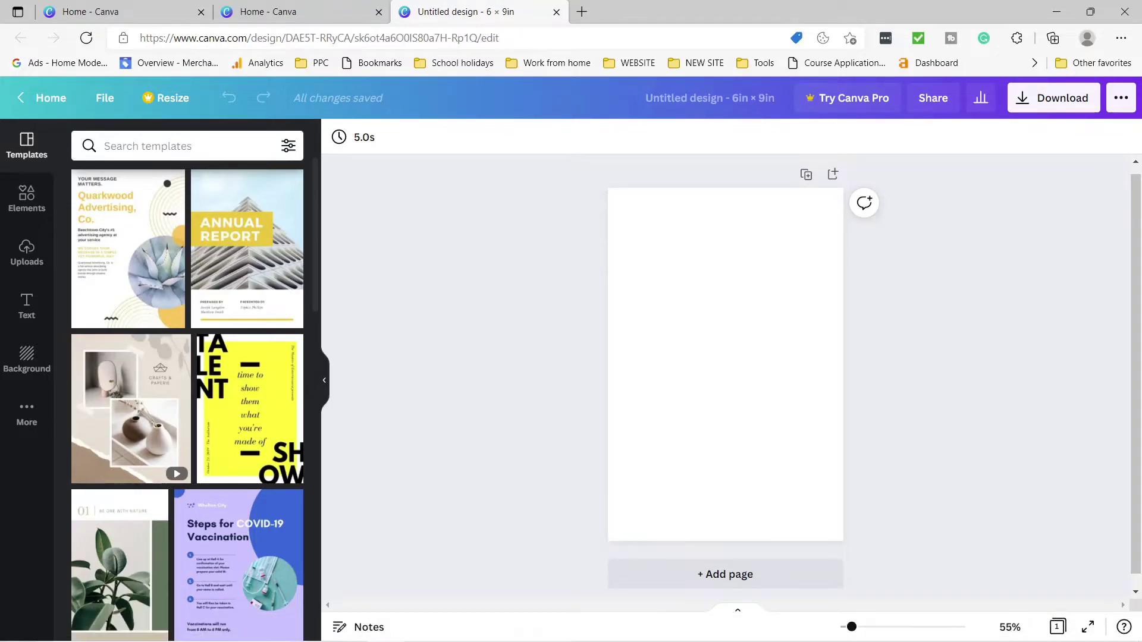
key(F5)
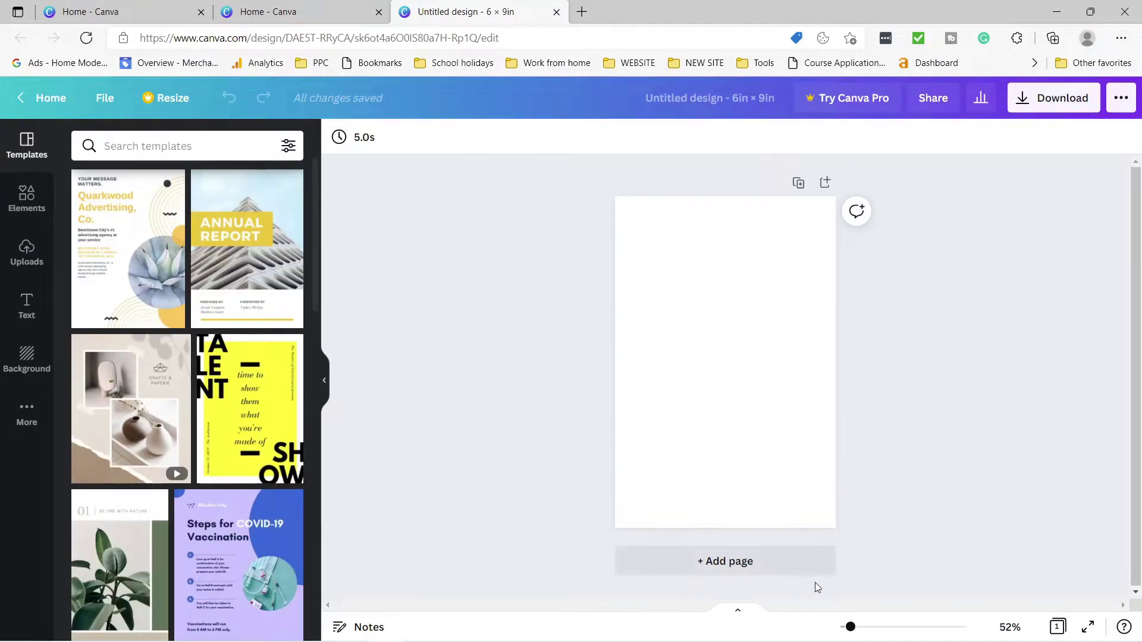
drag(851, 629, 852, 635)
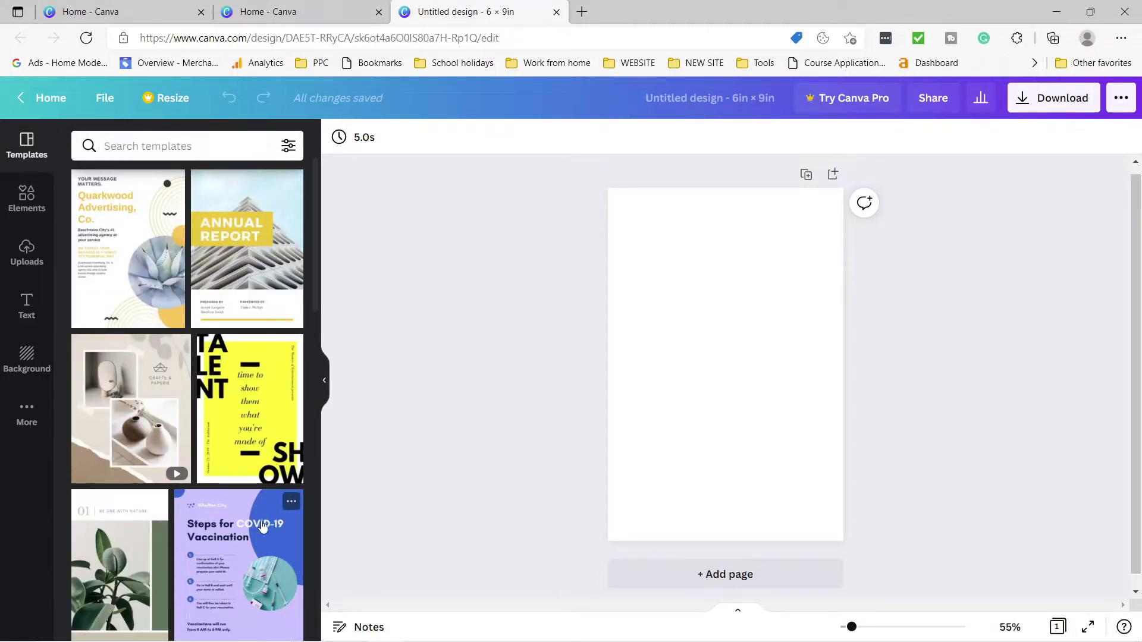
scroll(237, 523, down, 5)
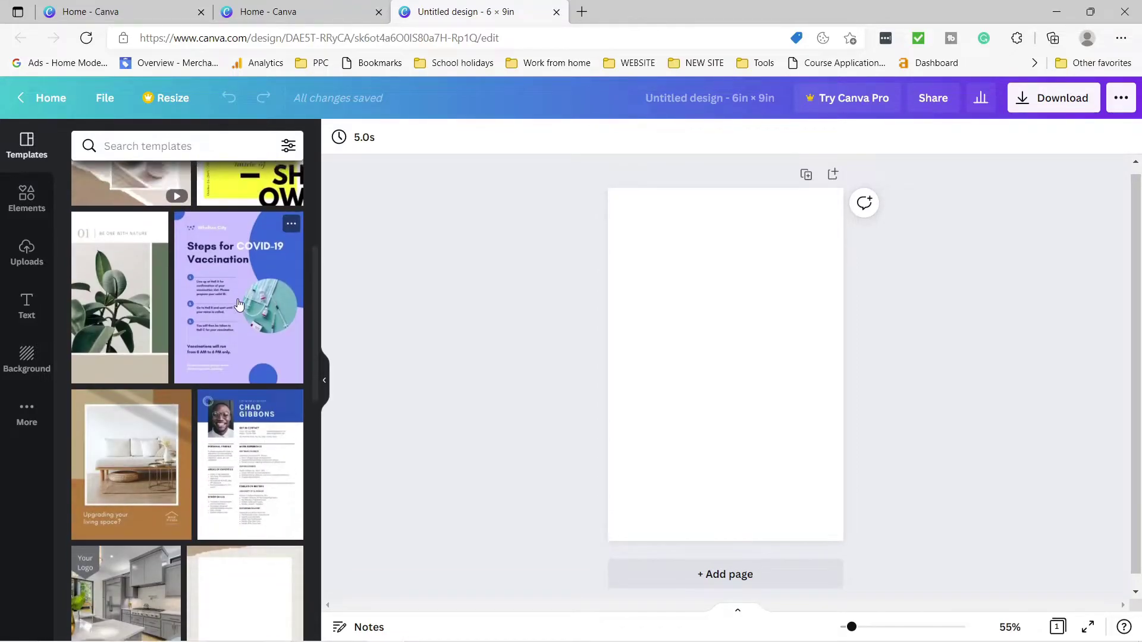
scroll(232, 327, up, 5)
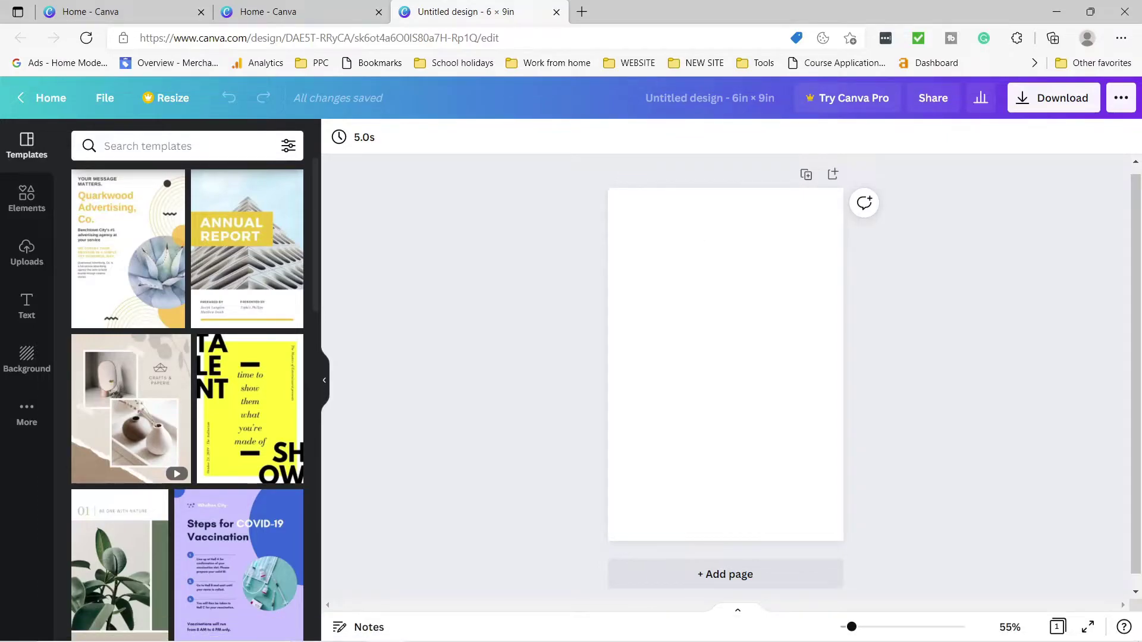
Turn on Show rulers from the File menu and check the page edges
click(105, 97)
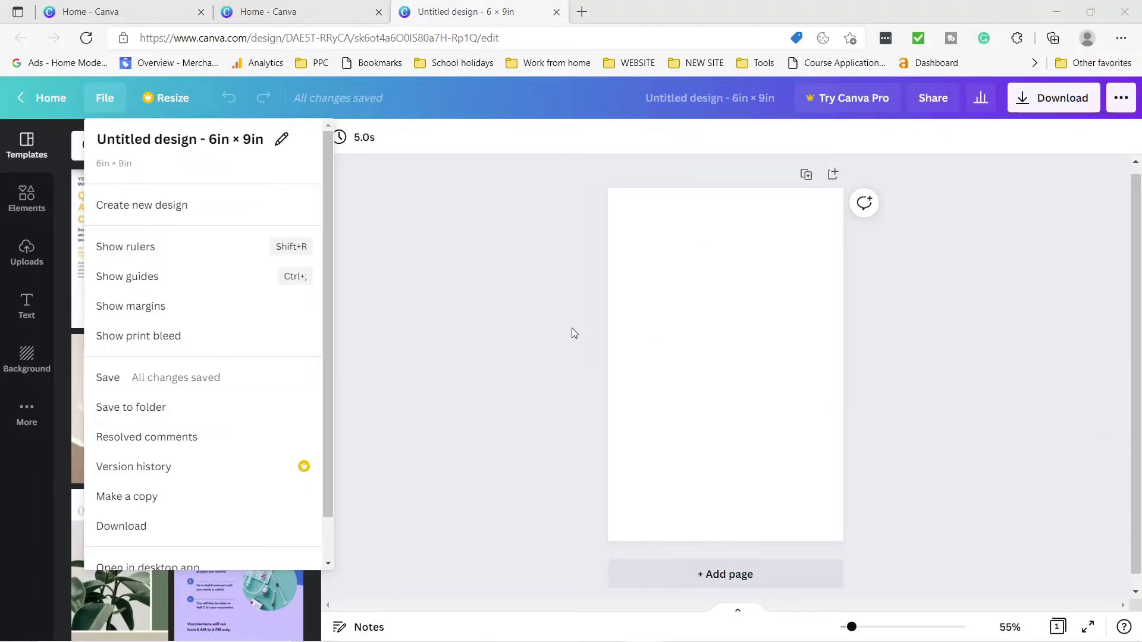
click(399, 228)
click(104, 99)
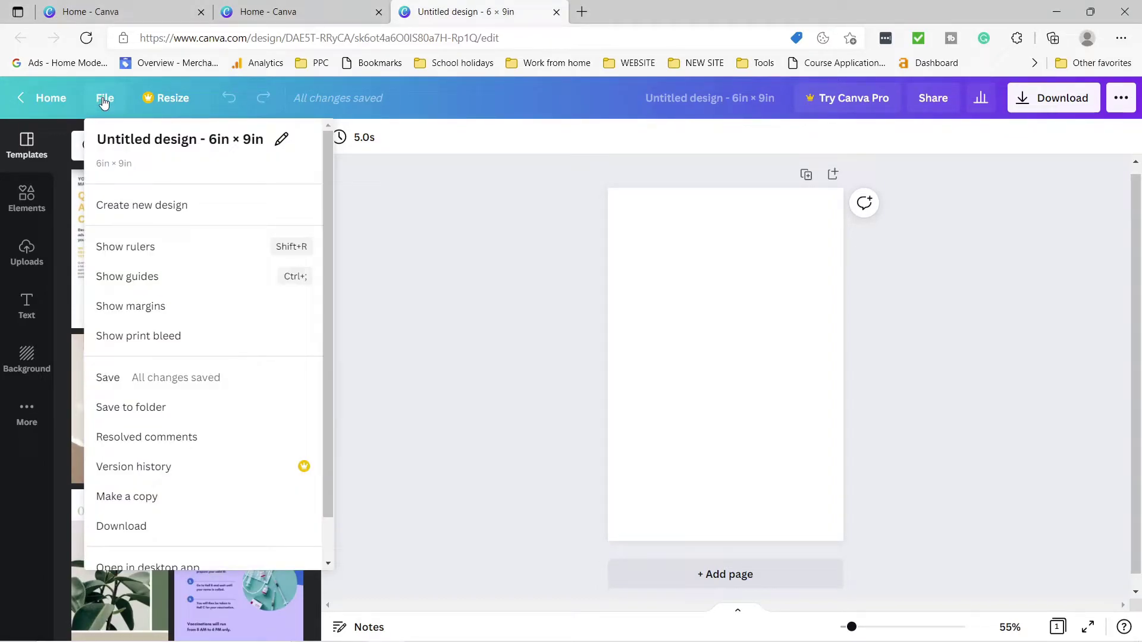
click(127, 246)
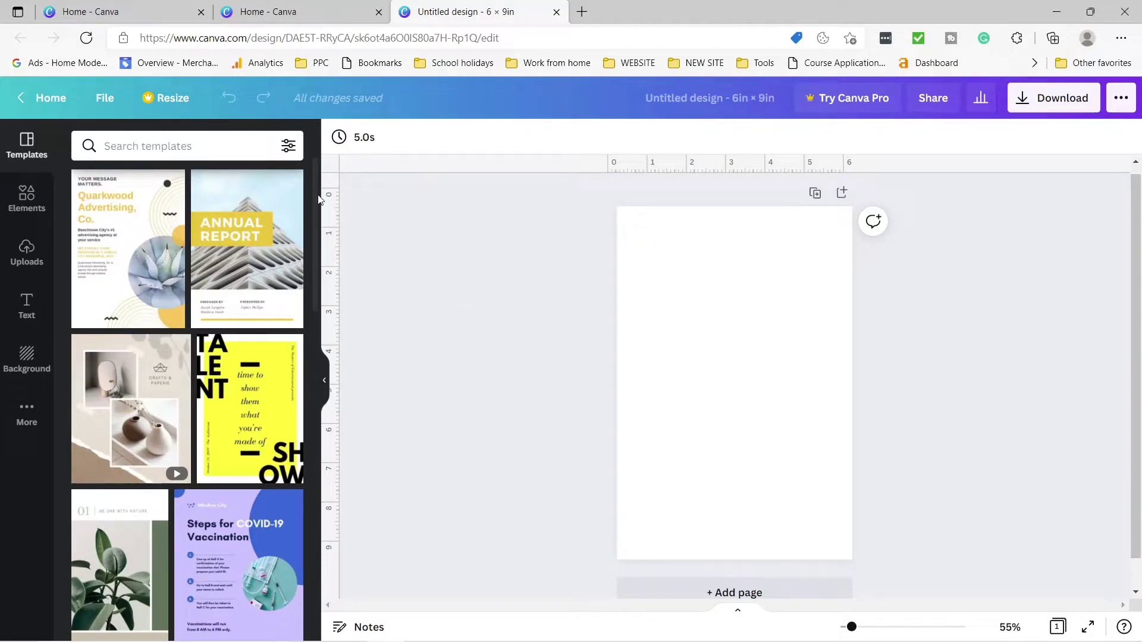
scroll(933, 383, down, 1)
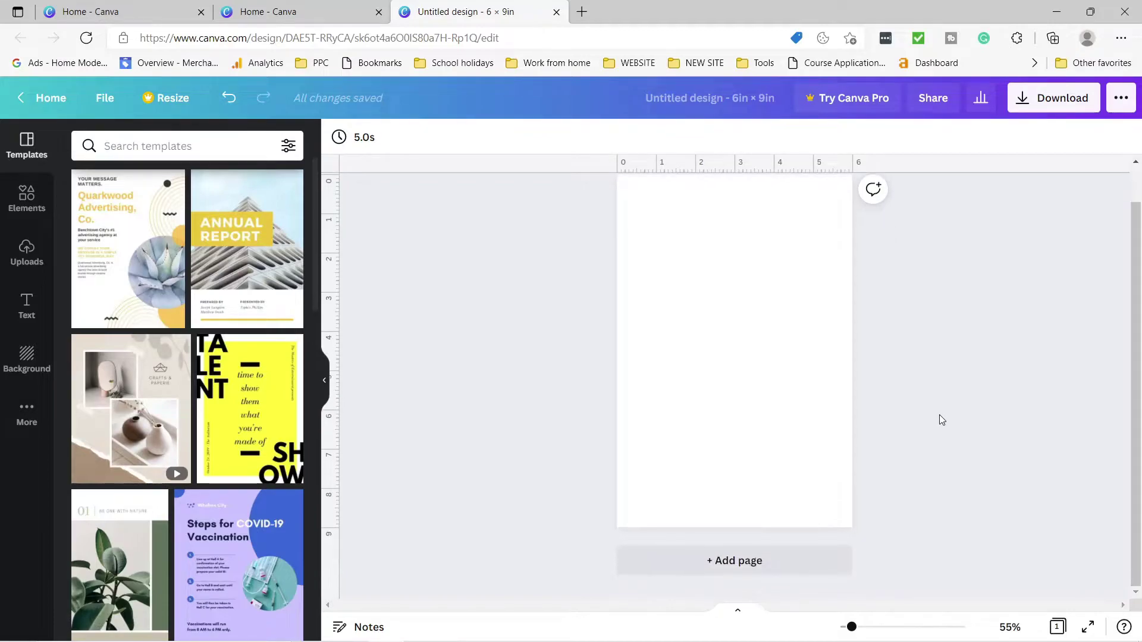
scroll(940, 416, up, 1)
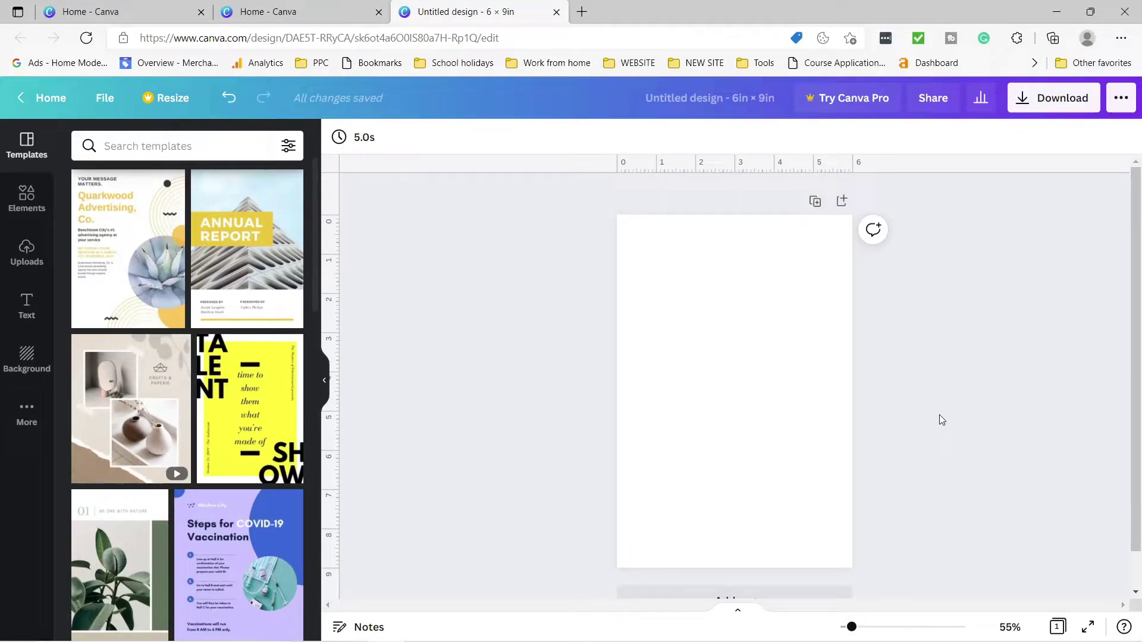
scroll(939, 415, down, 1)
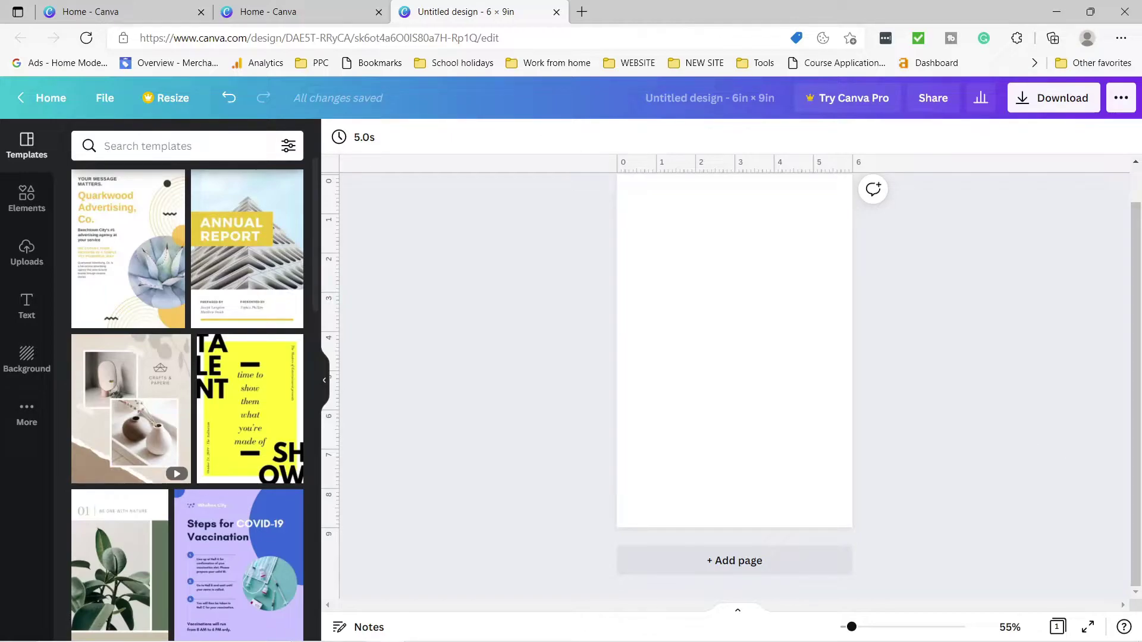
scroll(842, 419, up, 1)
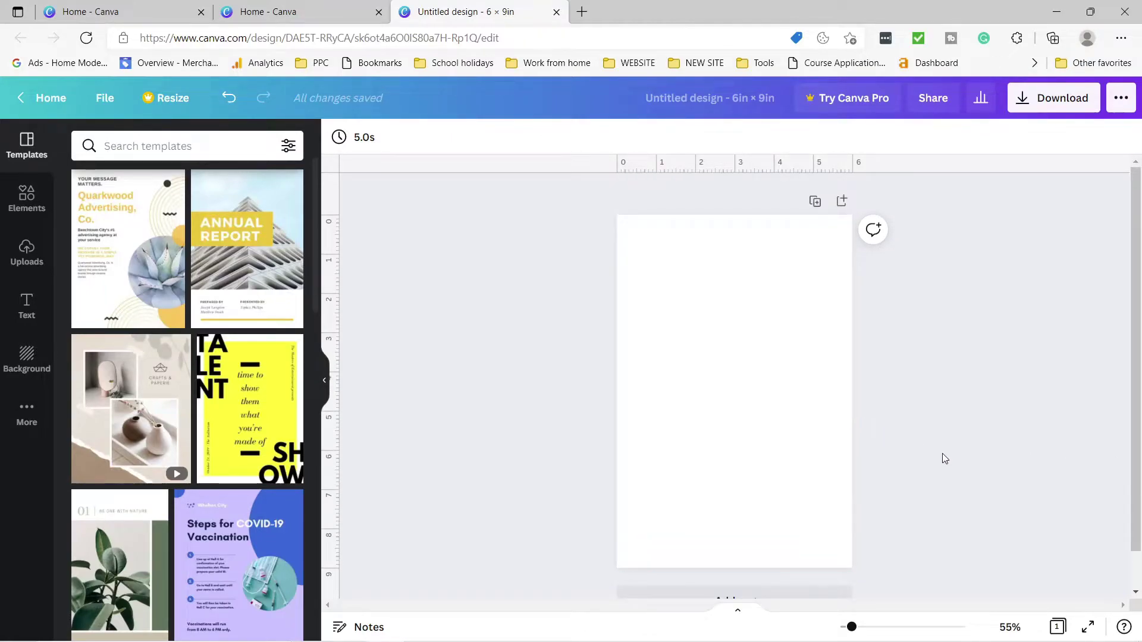
scroll(945, 458, down, 1)
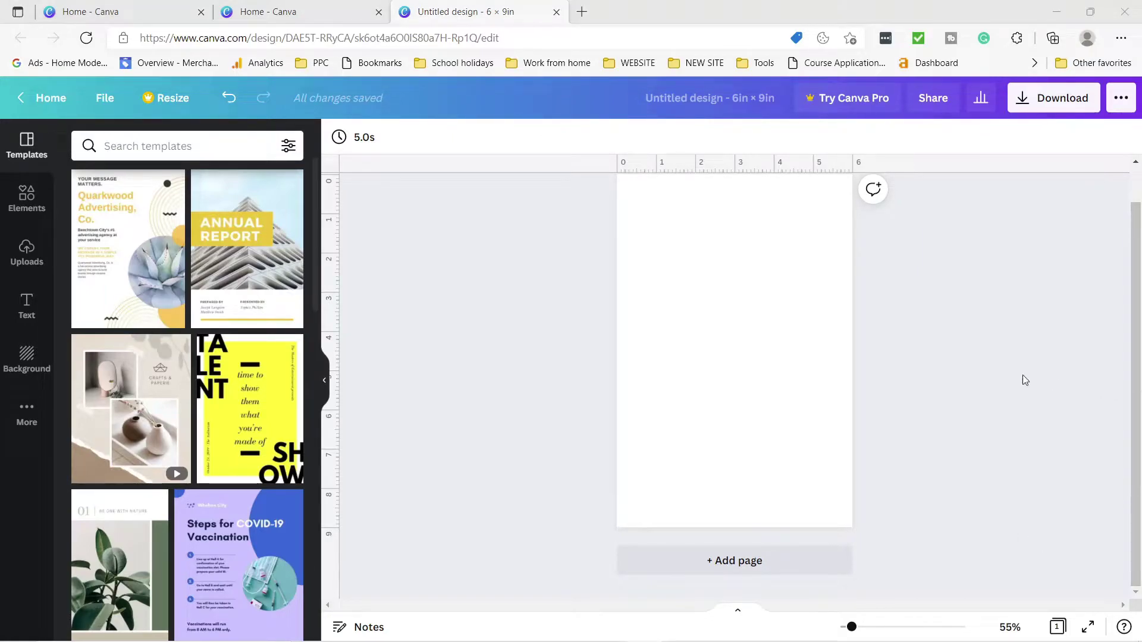
Add a plain straight line from Lines & Shapes and move it to the page top
click(30, 202)
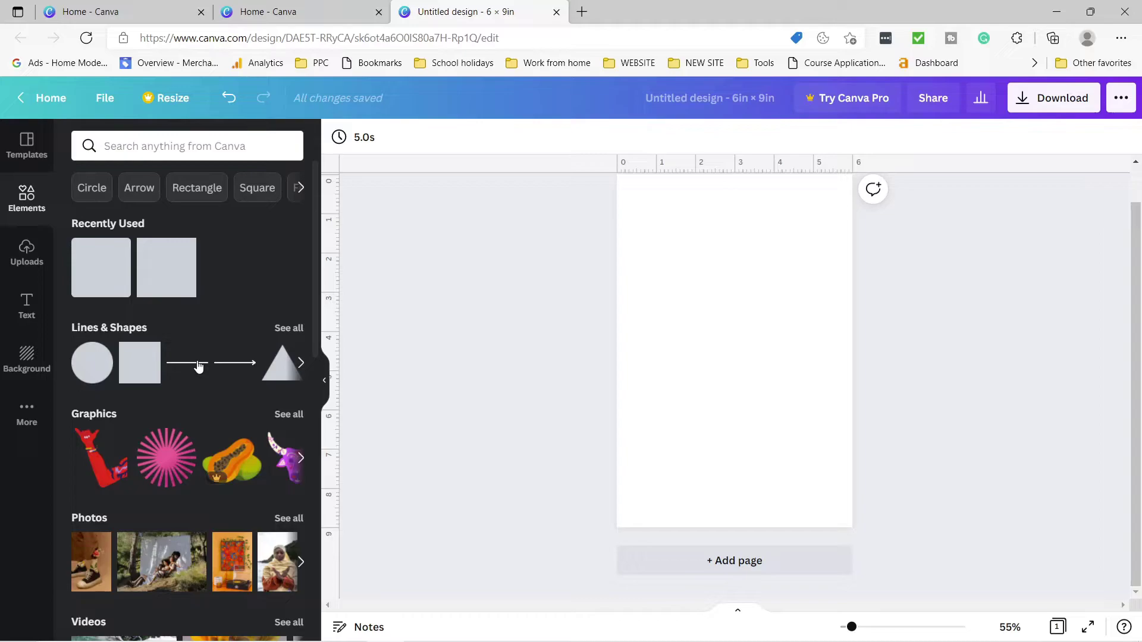
click(119, 329)
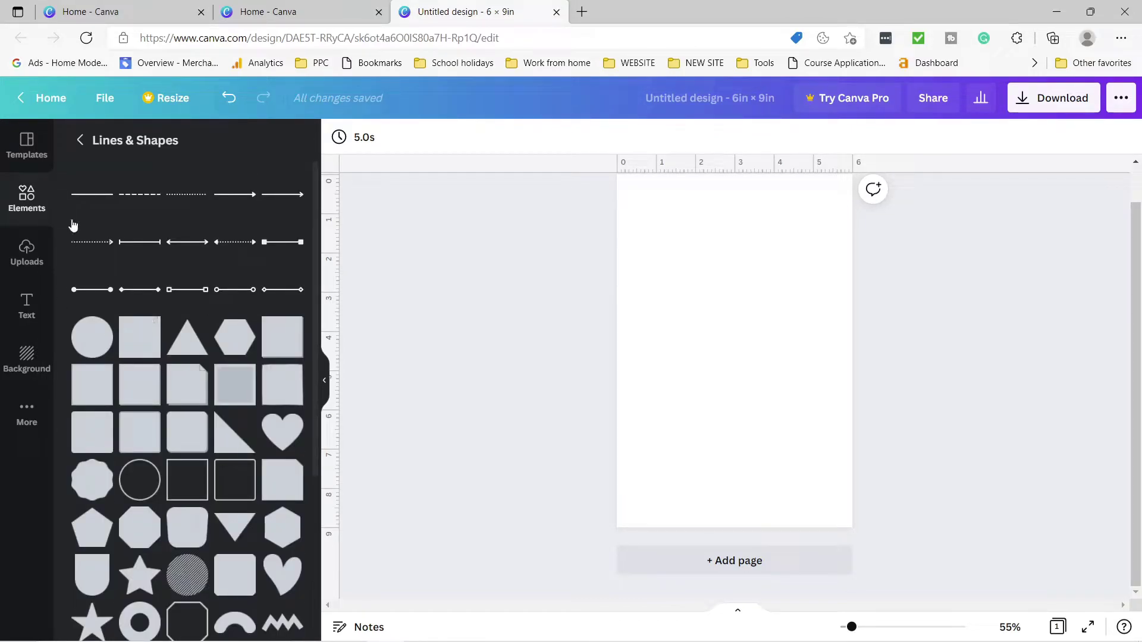
click(79, 198)
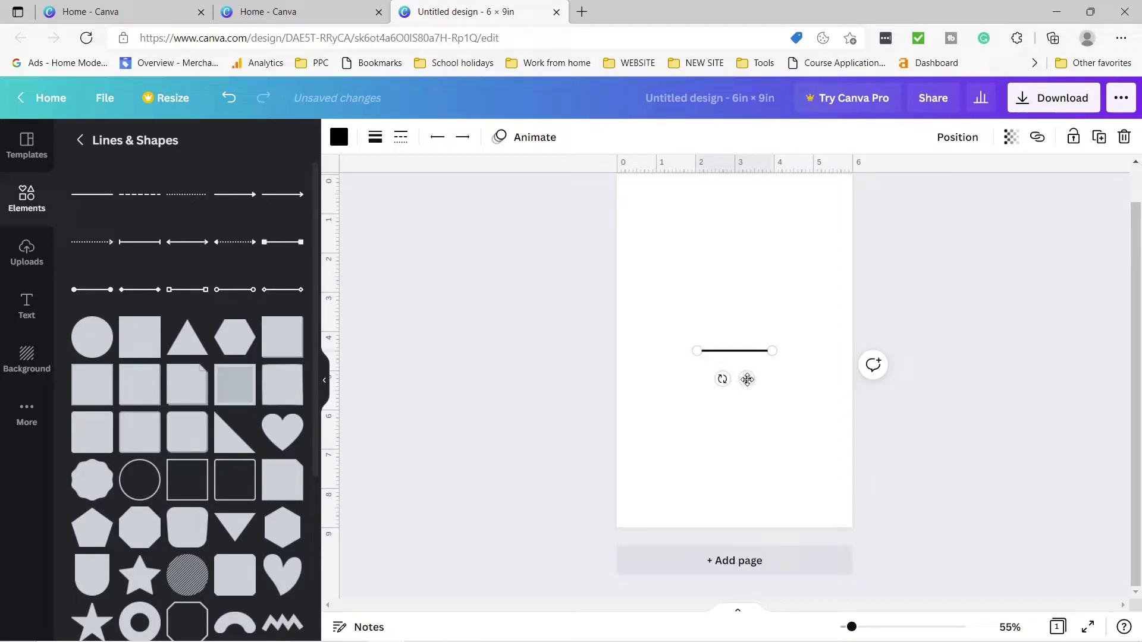
drag(747, 379, 834, 179)
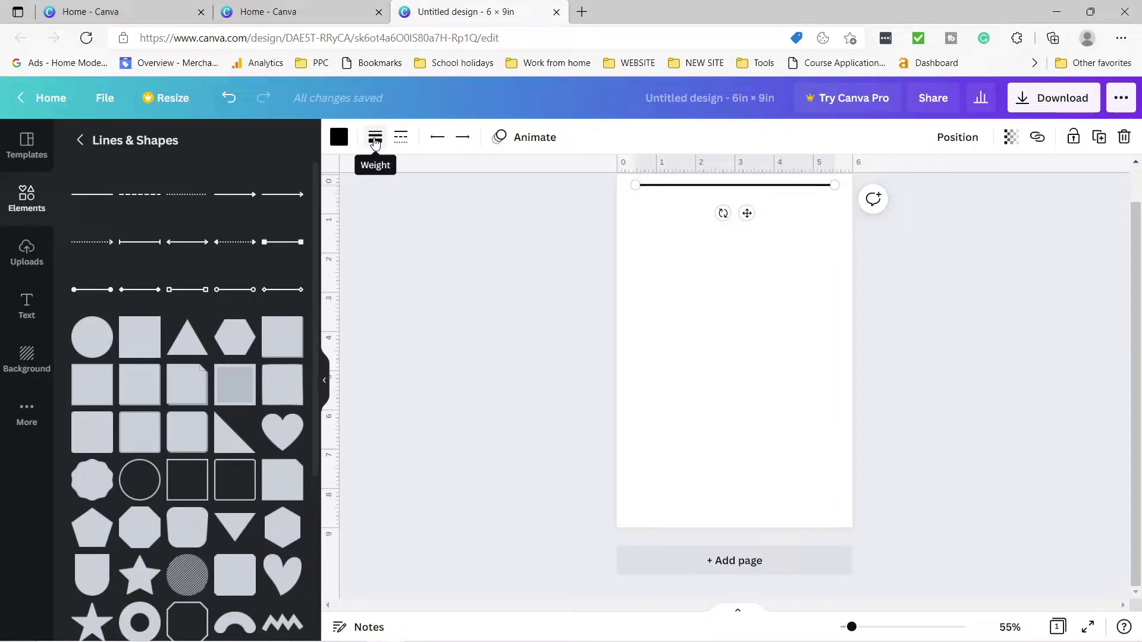
Thin the line to weight 1 and deselect it to view the page
click(375, 140)
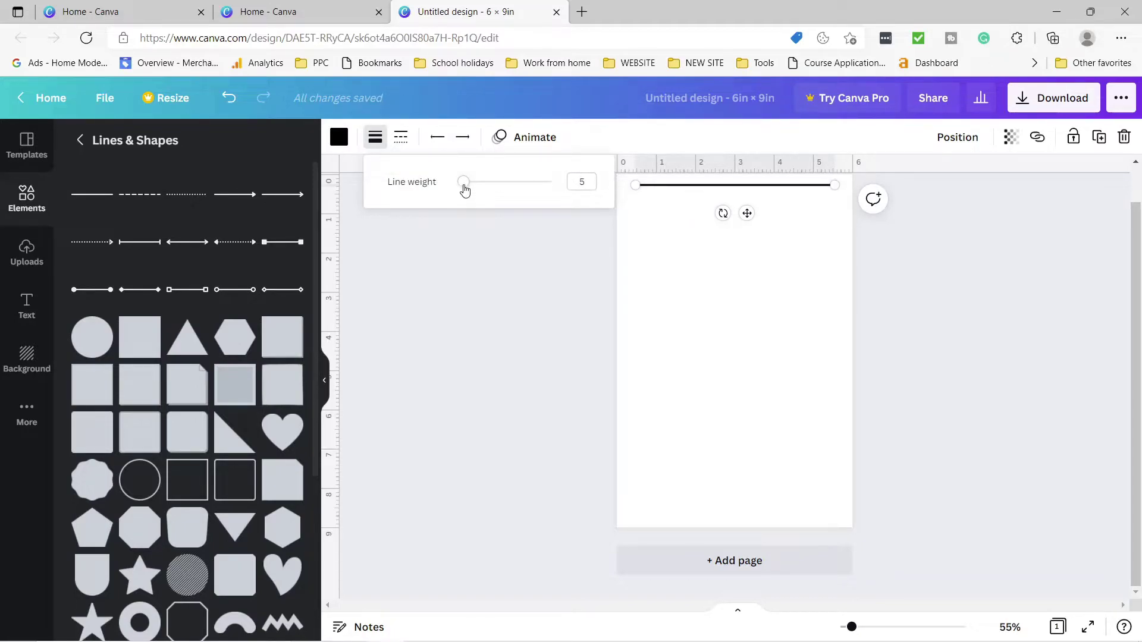
drag(463, 188, 461, 187)
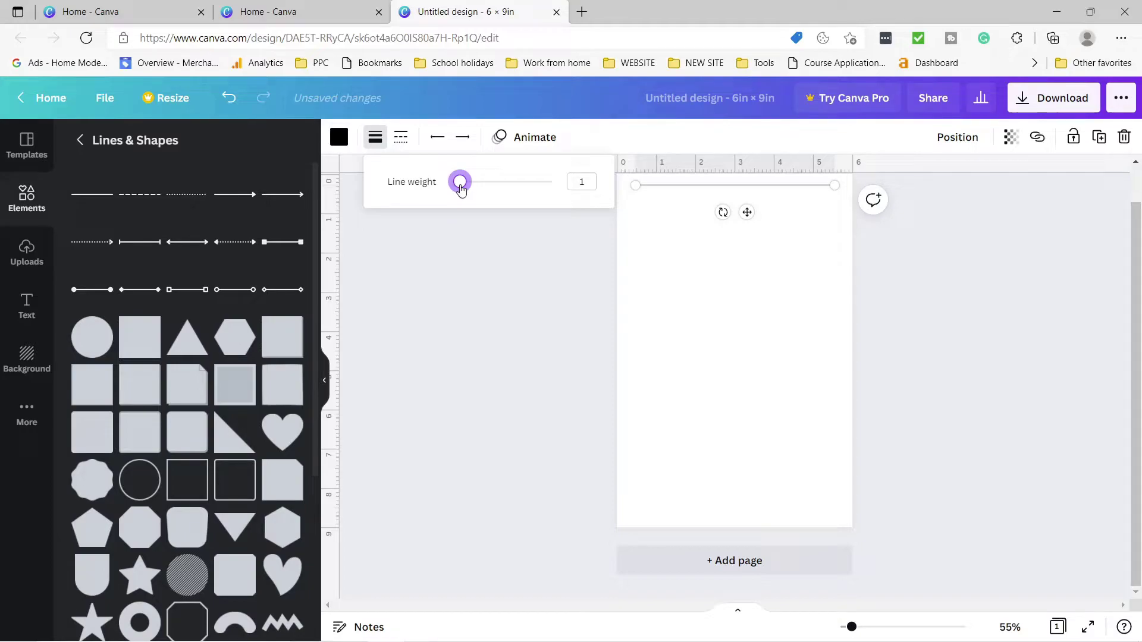
click(698, 245)
click(698, 245)
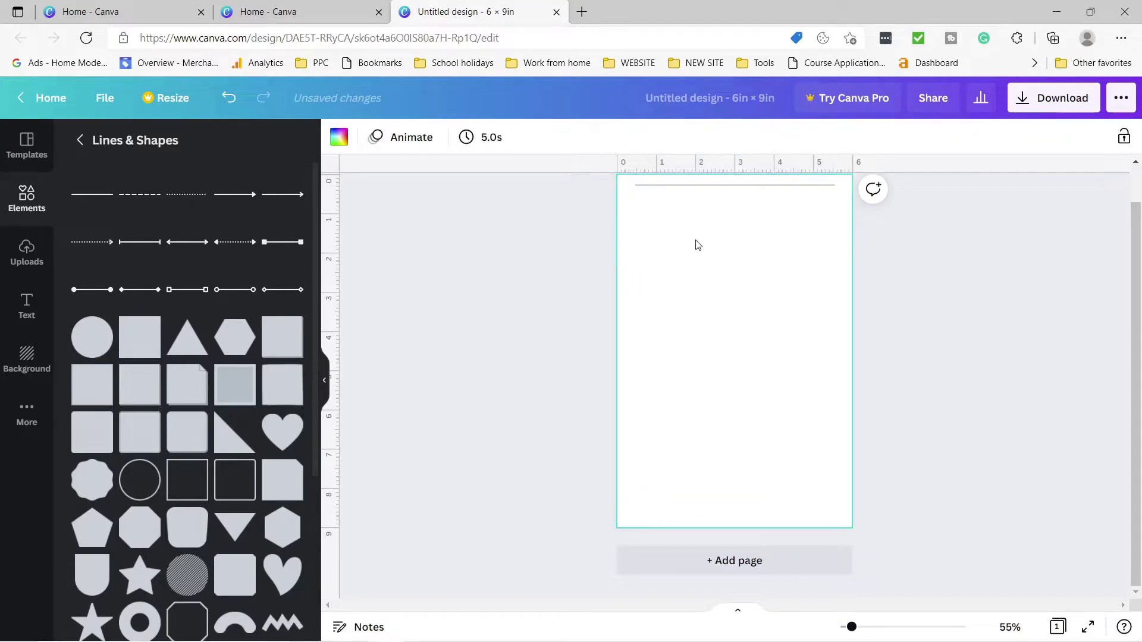
click(704, 186)
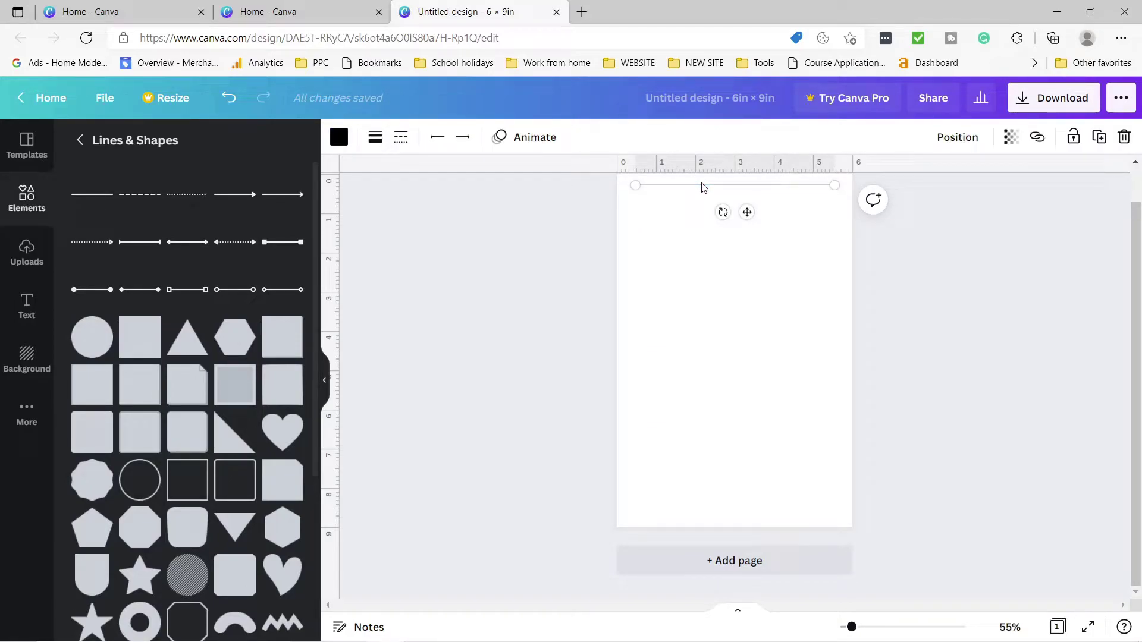
click(676, 207)
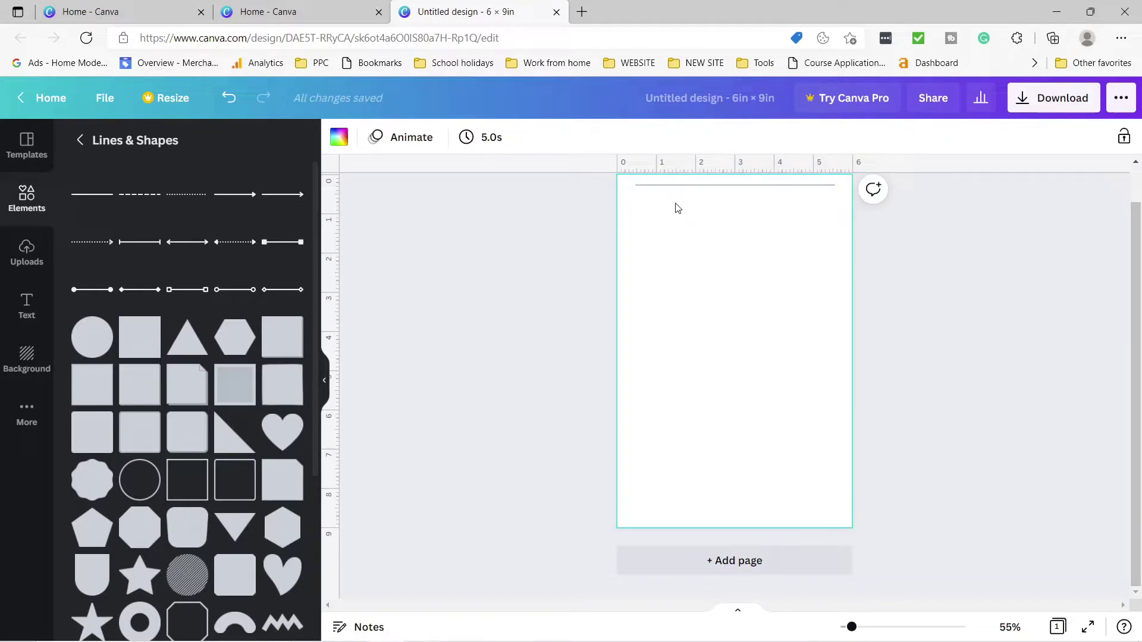
Duplicate the line into a stack of five lines and select them together
key(ctrl+v)
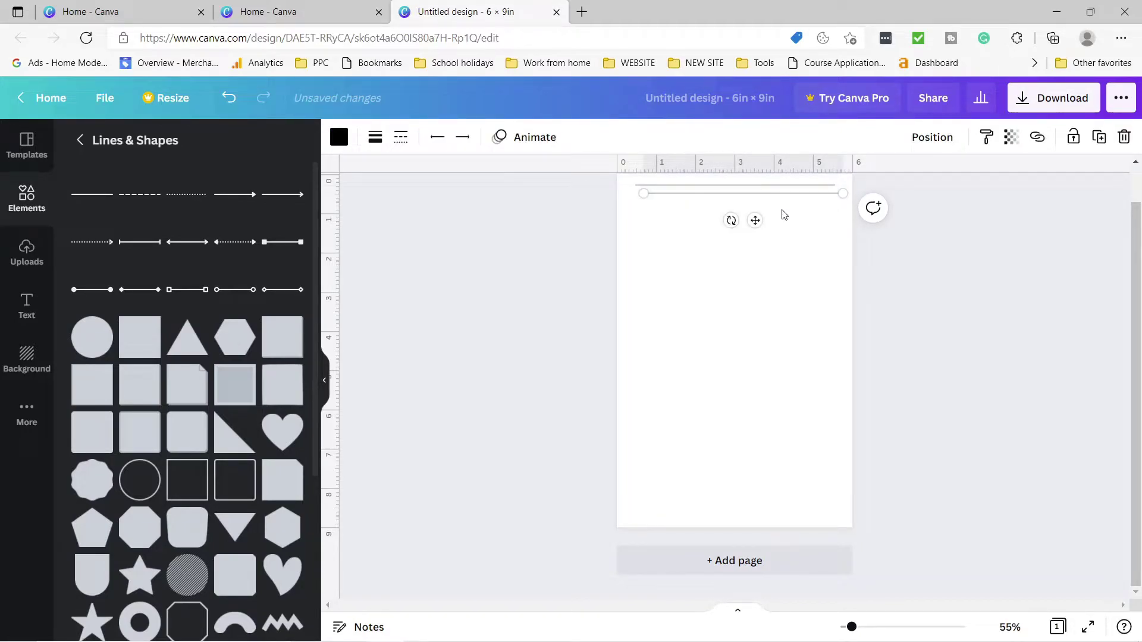
key(ctrl+v)
key(ctrl+v)
key(ctrl+v)
drag(776, 284, 773, 250)
drag(747, 191, 745, 184)
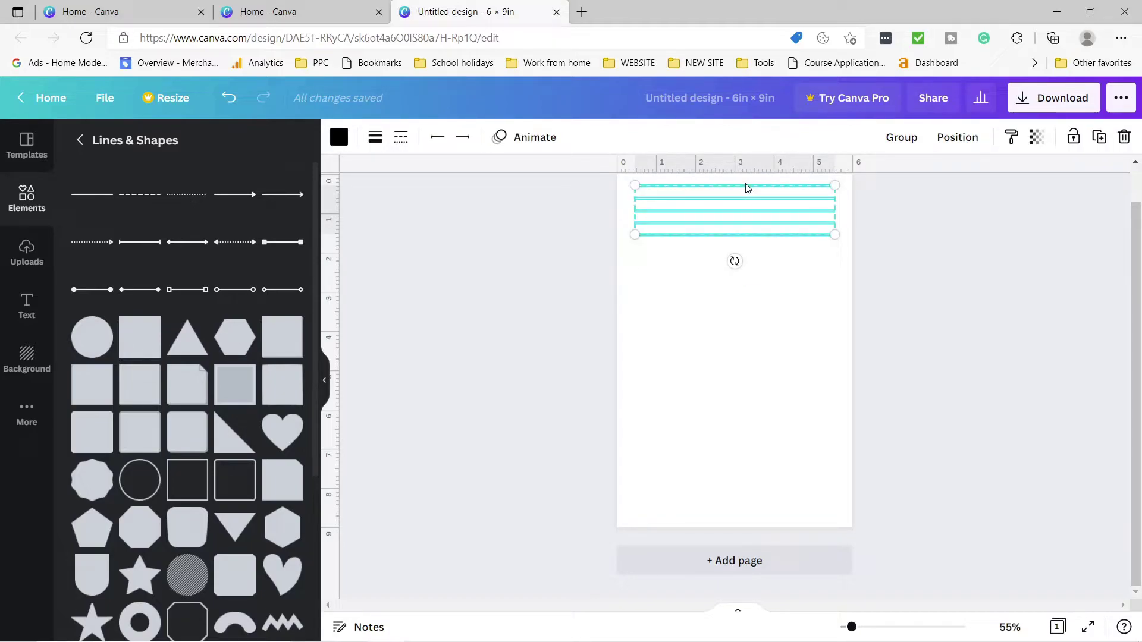
click(700, 322)
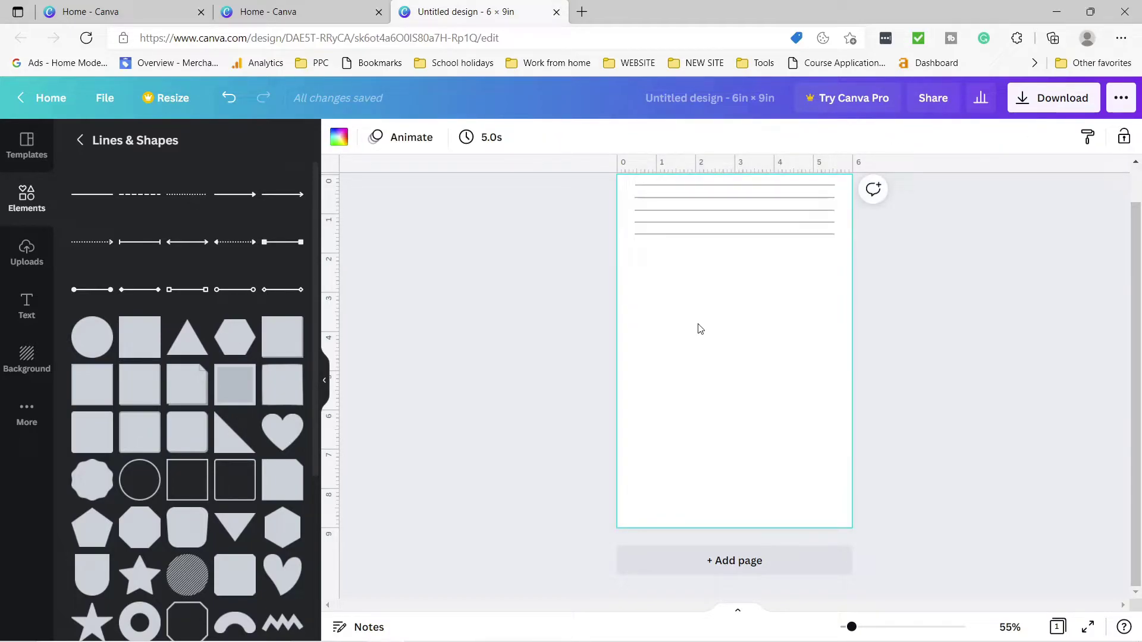
Paste copies of the five-line group, placing each further down to the page bottom
key(ctrl+v)
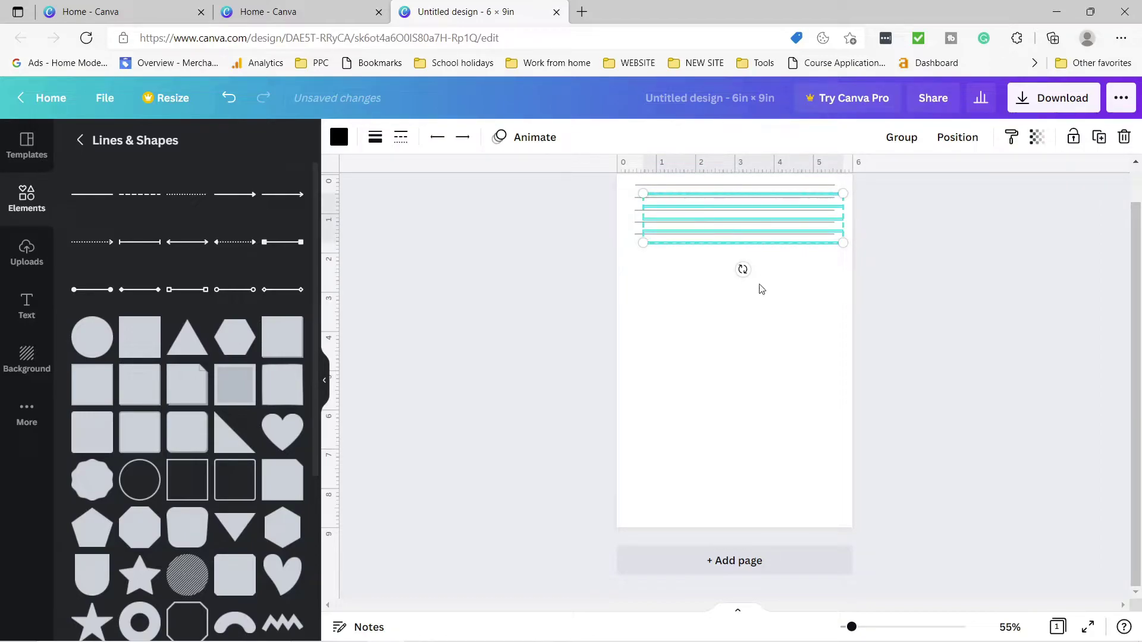
drag(717, 197, 707, 258)
click(735, 361)
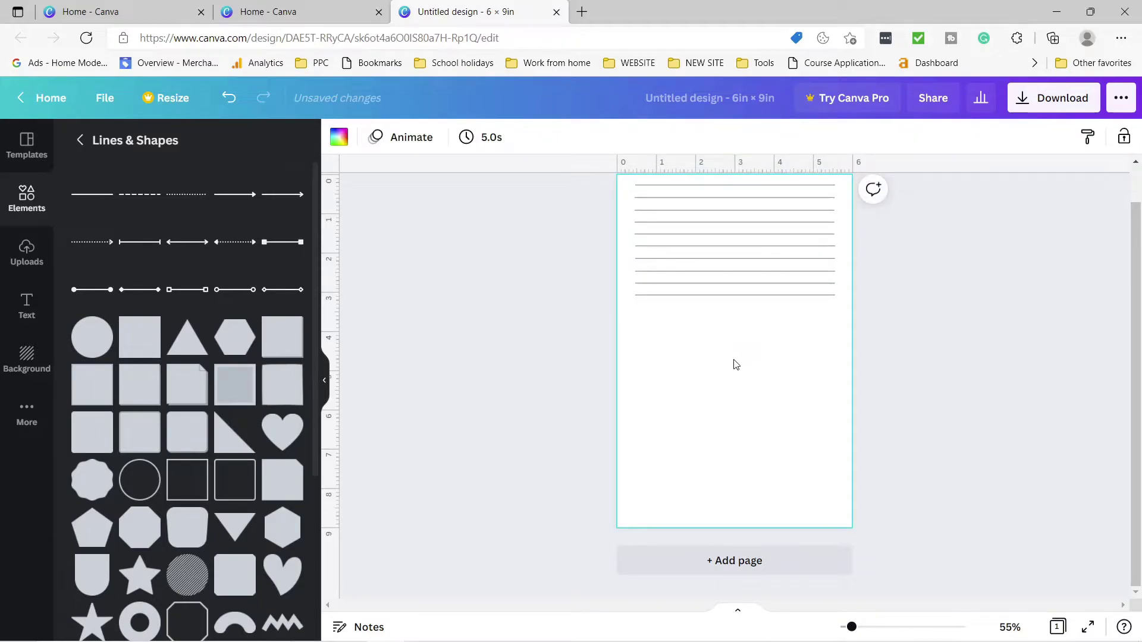
key(ctrl+z)
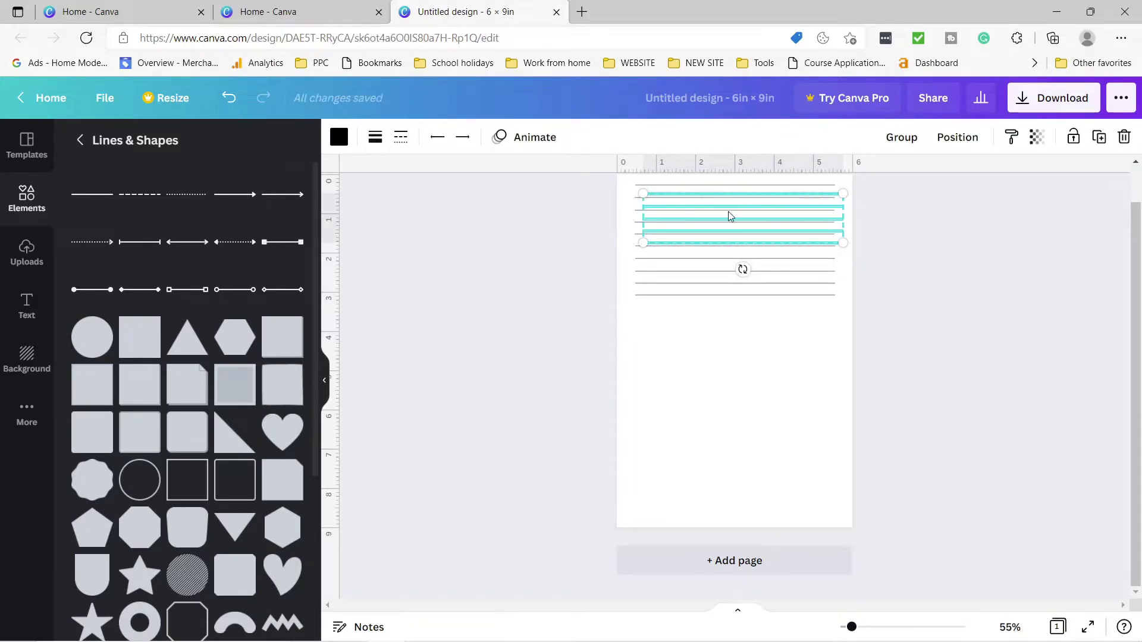
drag(724, 207, 711, 319)
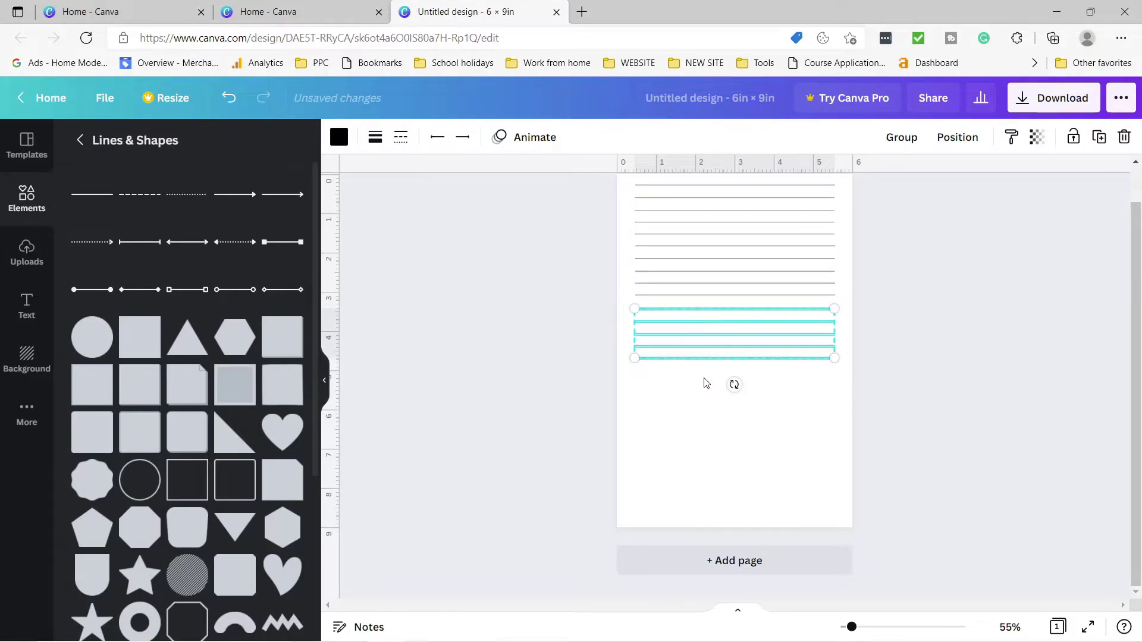
key(ctrl+v)
drag(722, 218, 709, 490)
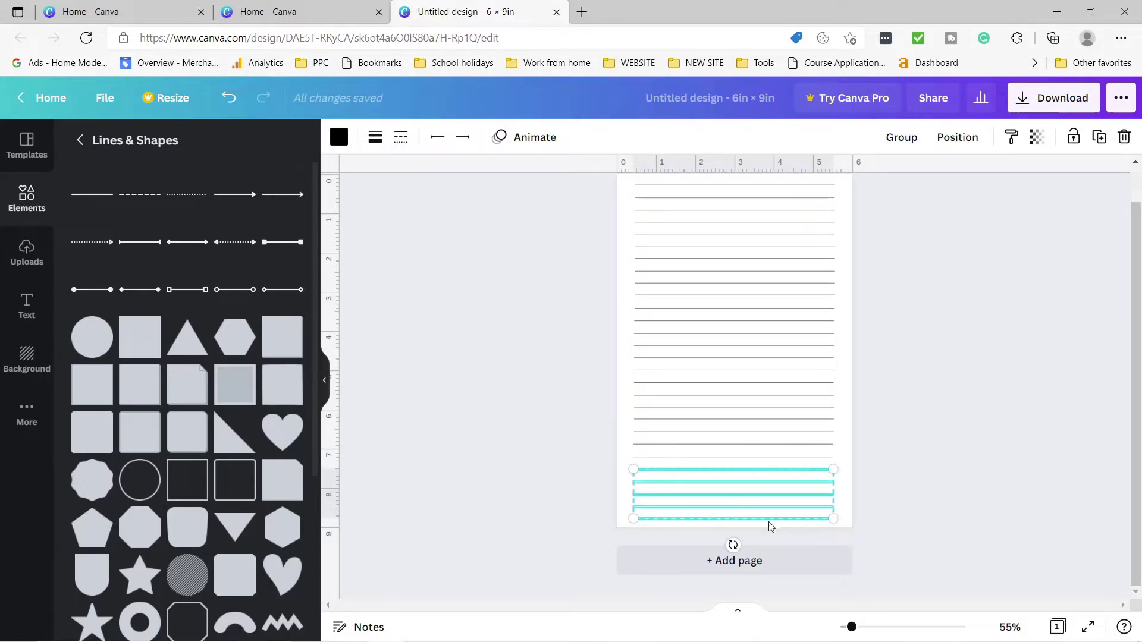
Delete the extra ruled line at the page's bottom edge
click(781, 432)
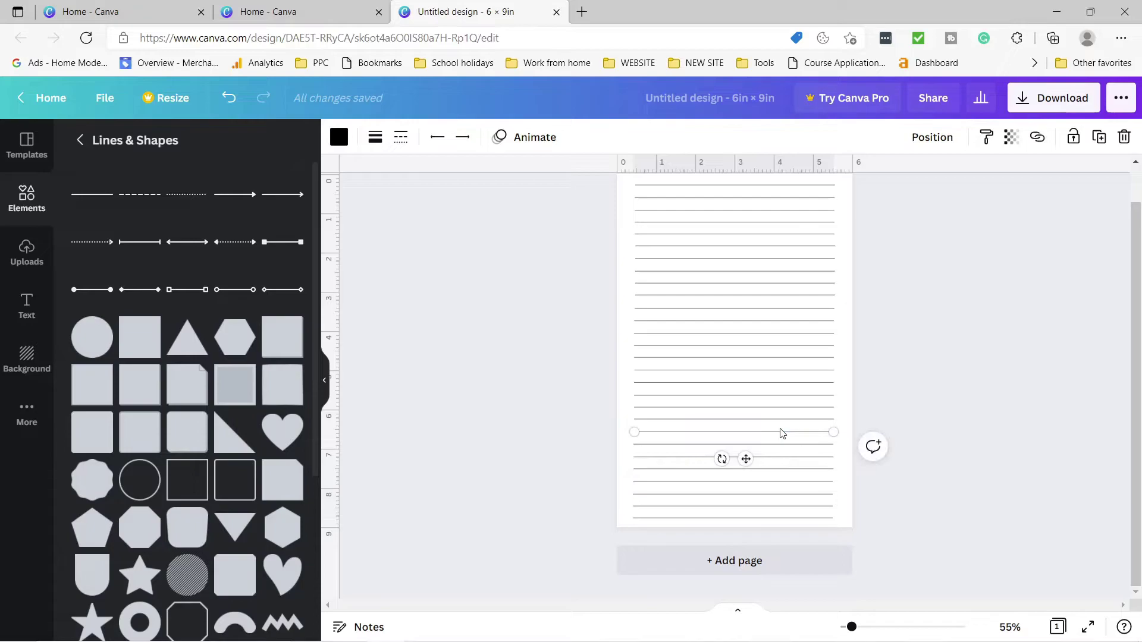
click(774, 520)
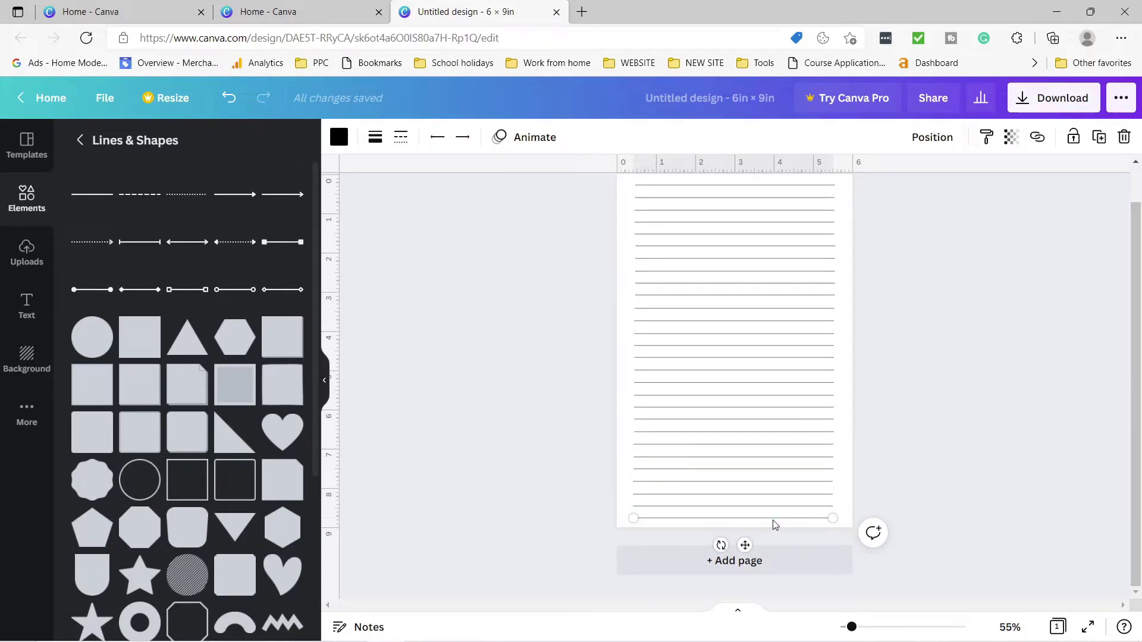
key(Delete)
Delete the topmost ruled line, then add a blank page and move it to Page 1
scroll(788, 449, up, 1)
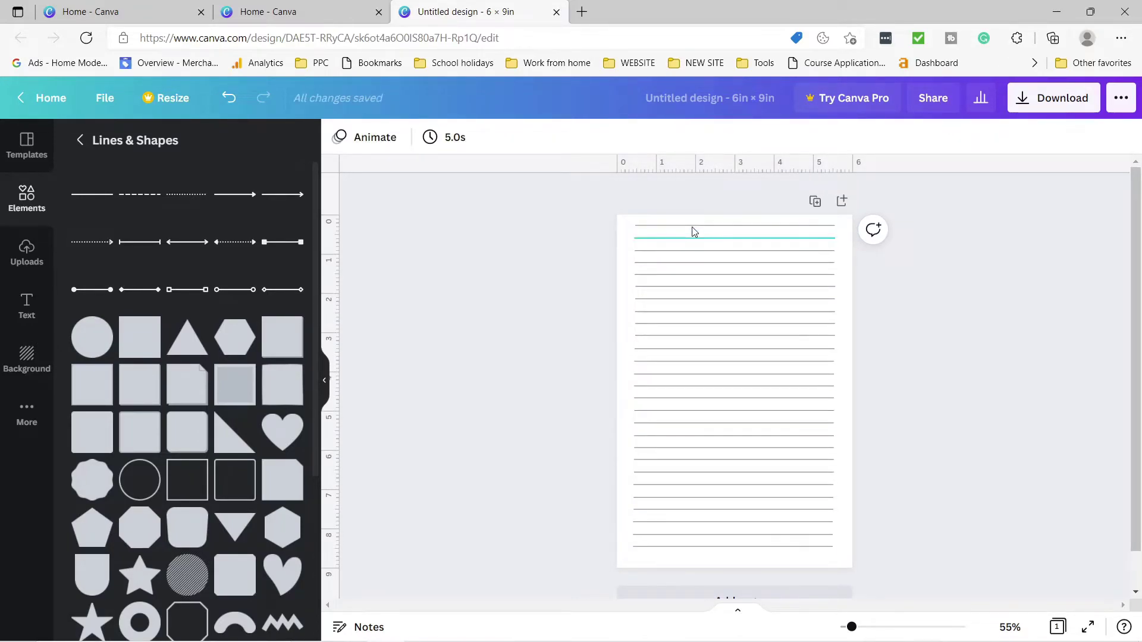
click(693, 226)
key(Delete)
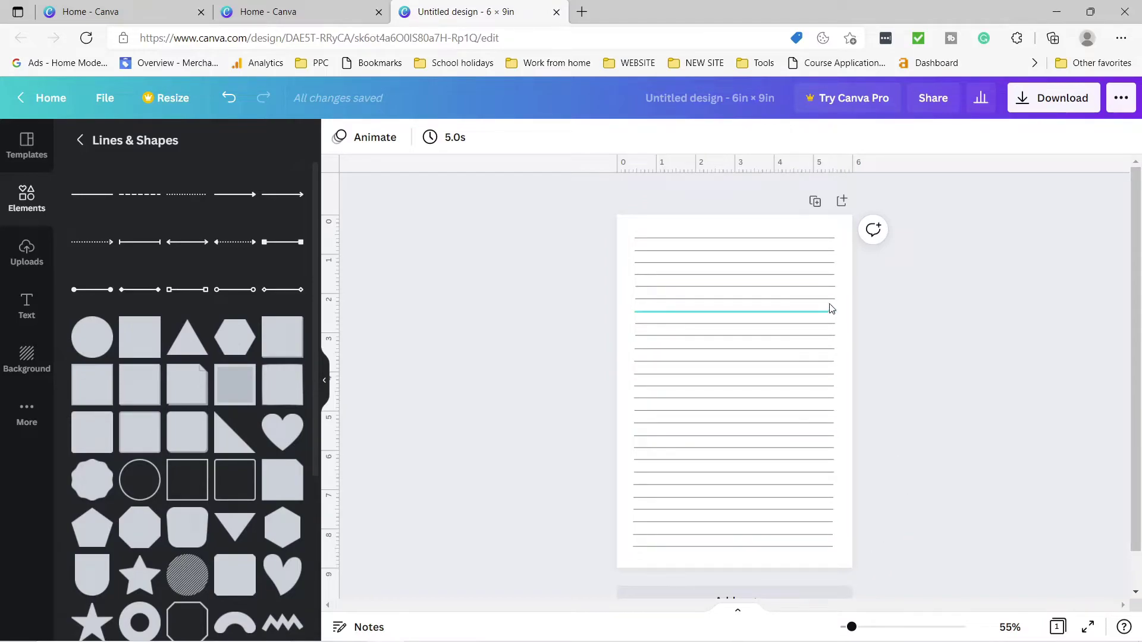
click(841, 202)
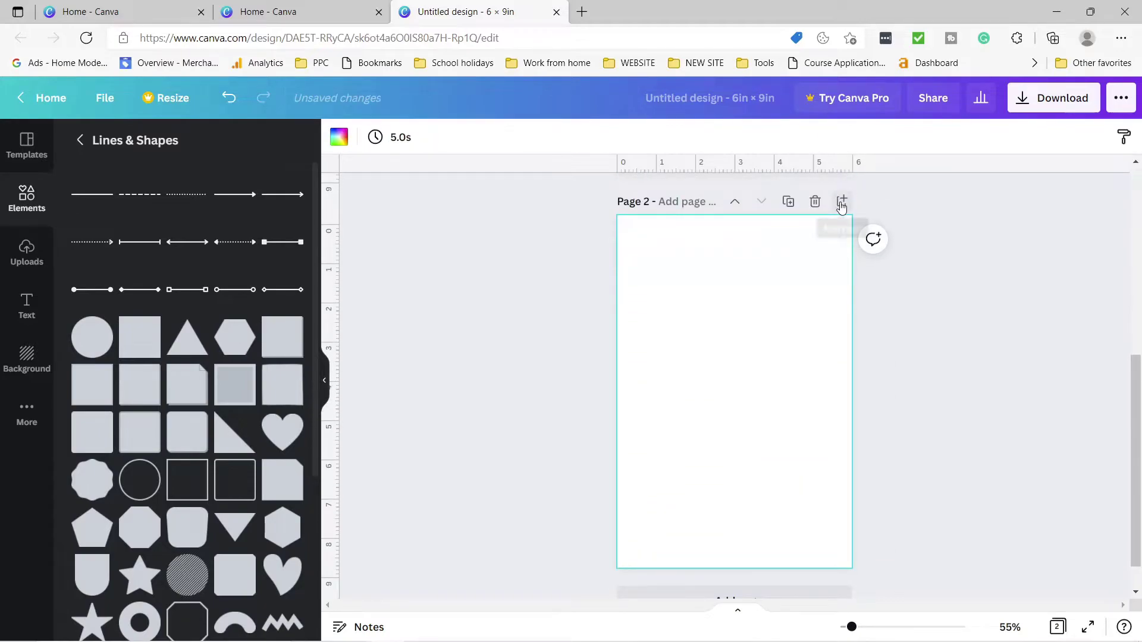
click(735, 203)
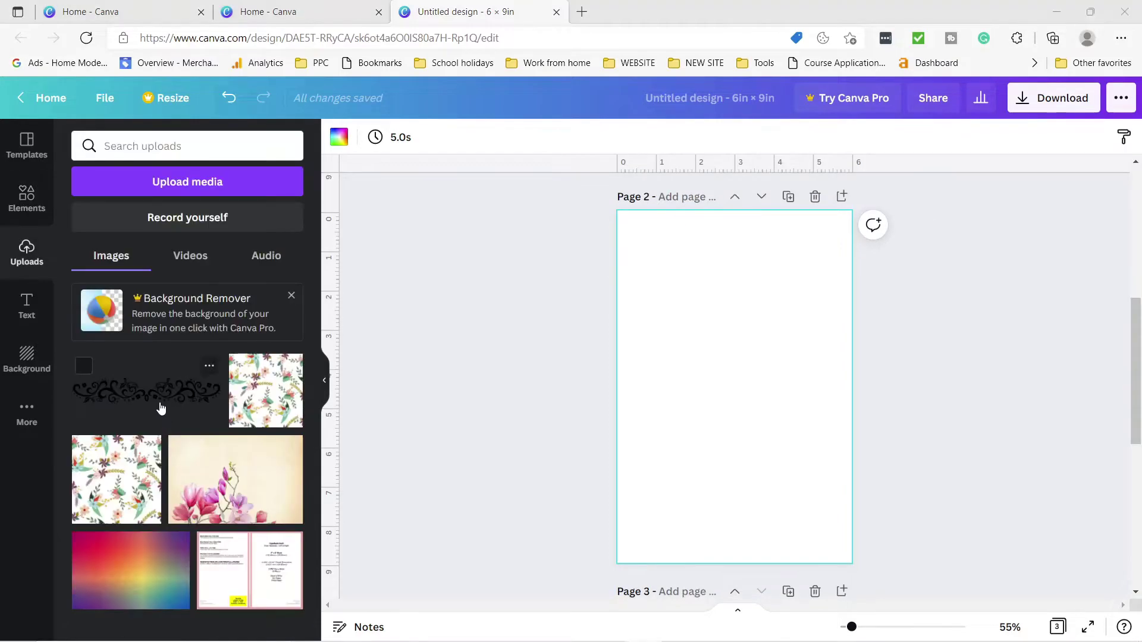
Place the uploaded flourish near the page top and copy it
click(161, 408)
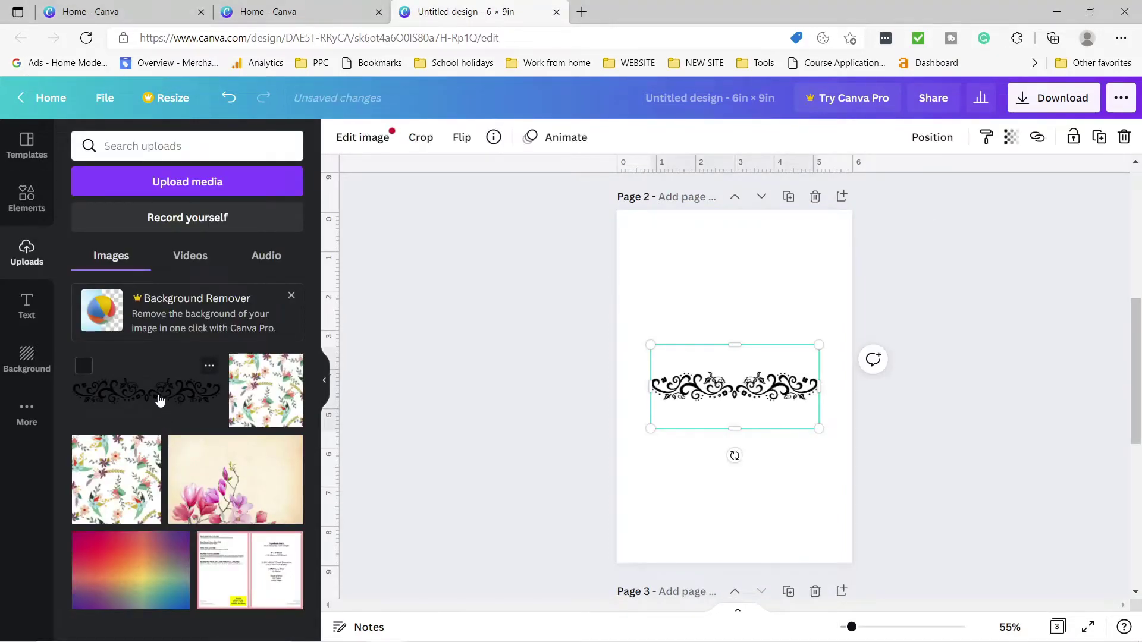
drag(753, 392, 759, 275)
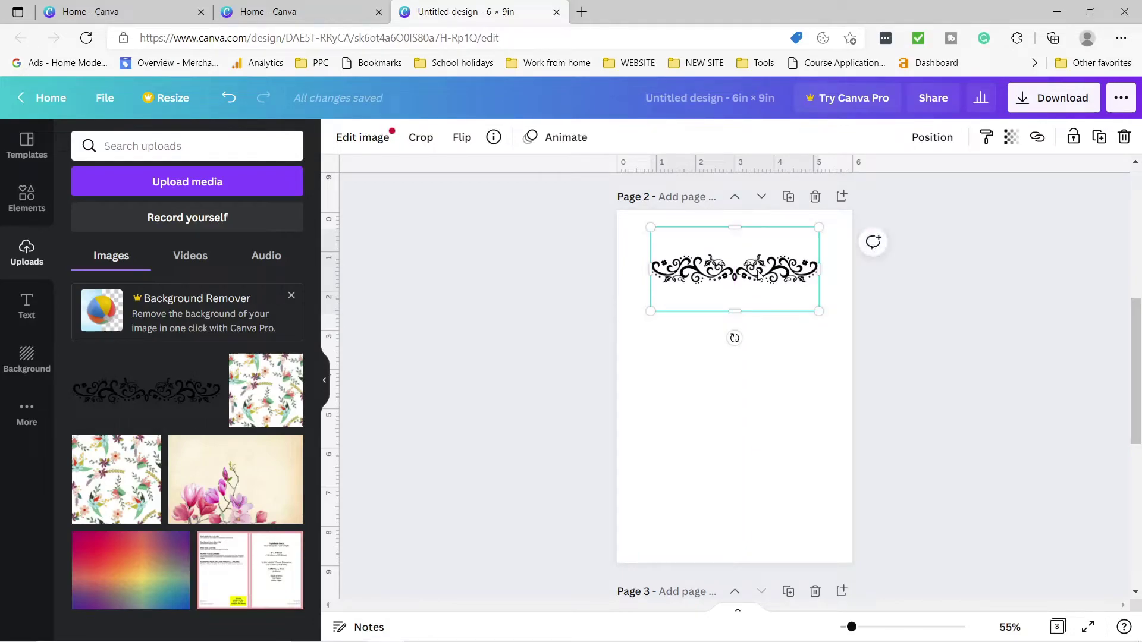
right_click(762, 271)
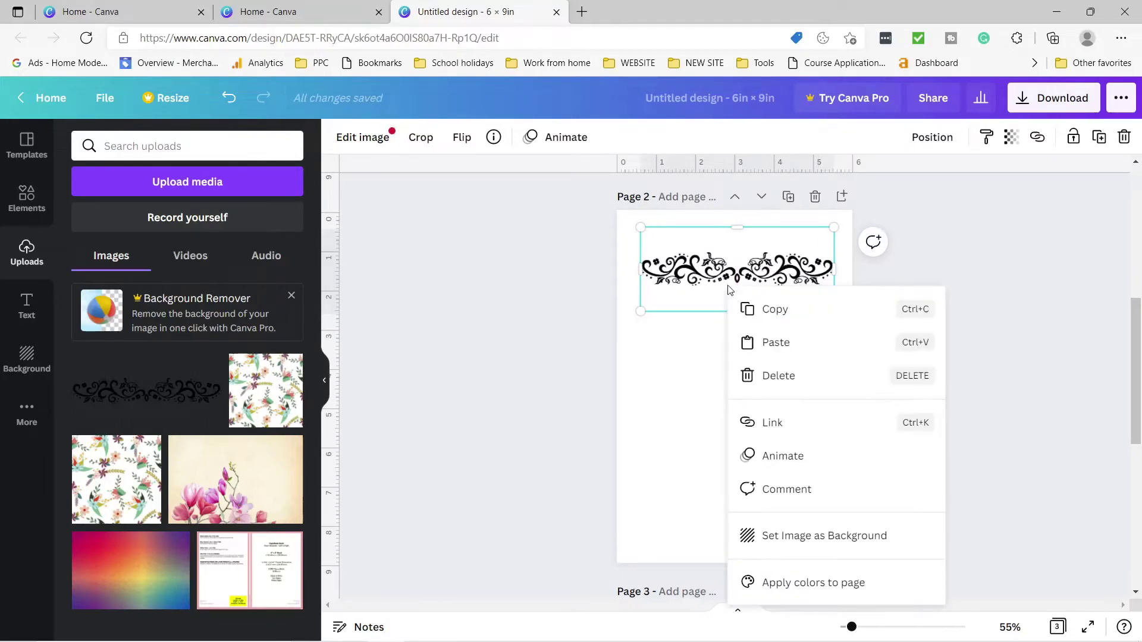
click(773, 313)
click(742, 478)
right_click(740, 479)
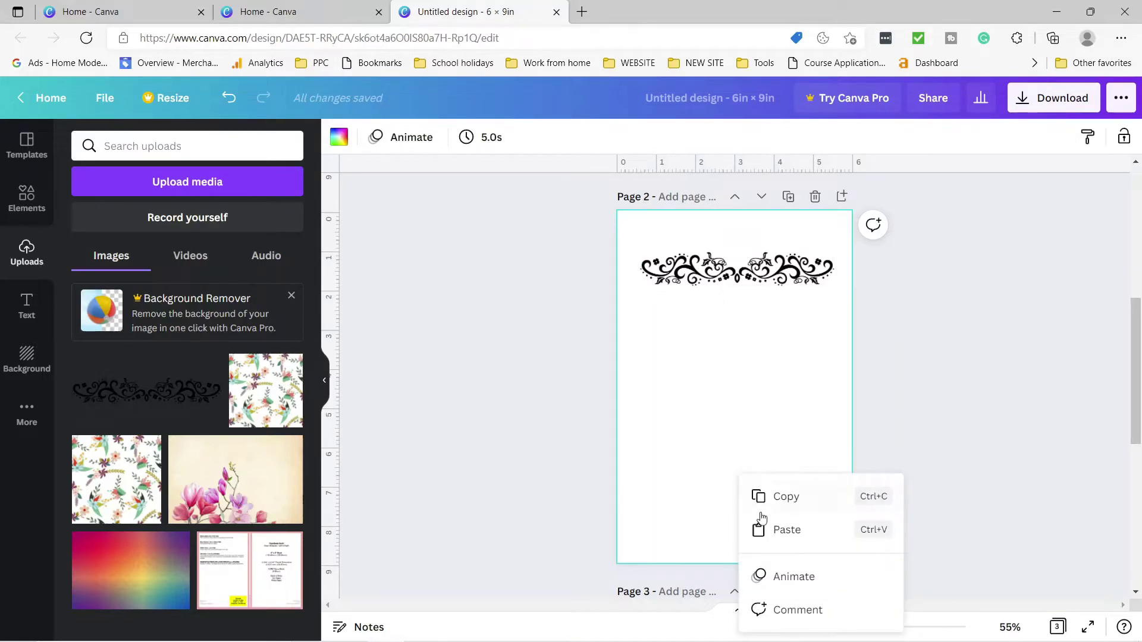
click(767, 528)
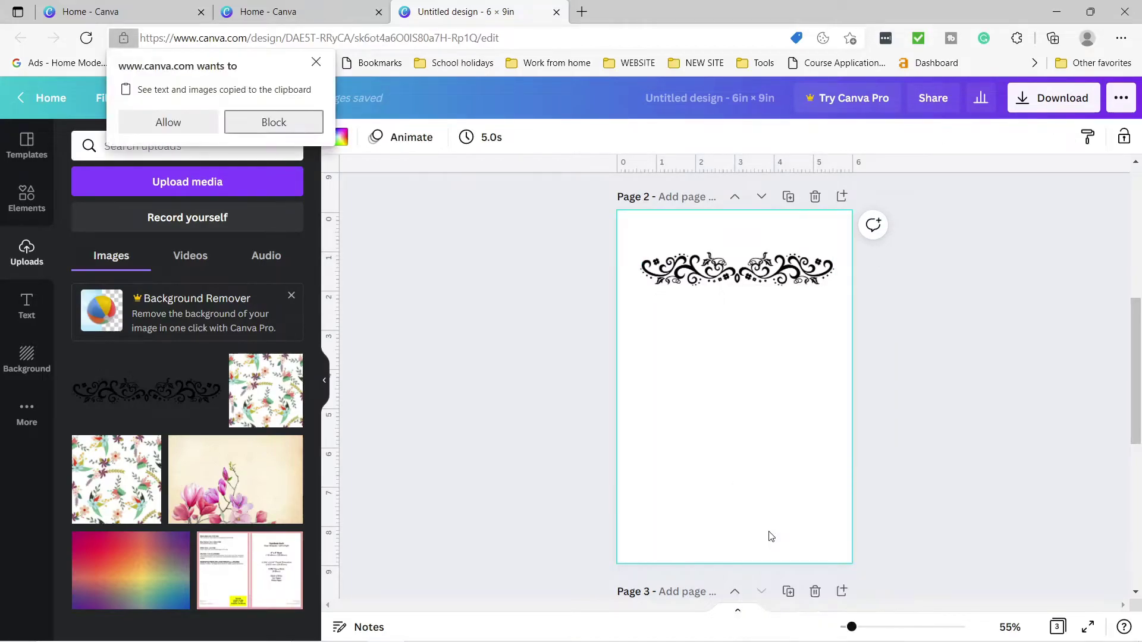
click(211, 126)
Paste a second flourish in the lower page, remove the extra copy, and centre it
right_click(732, 427)
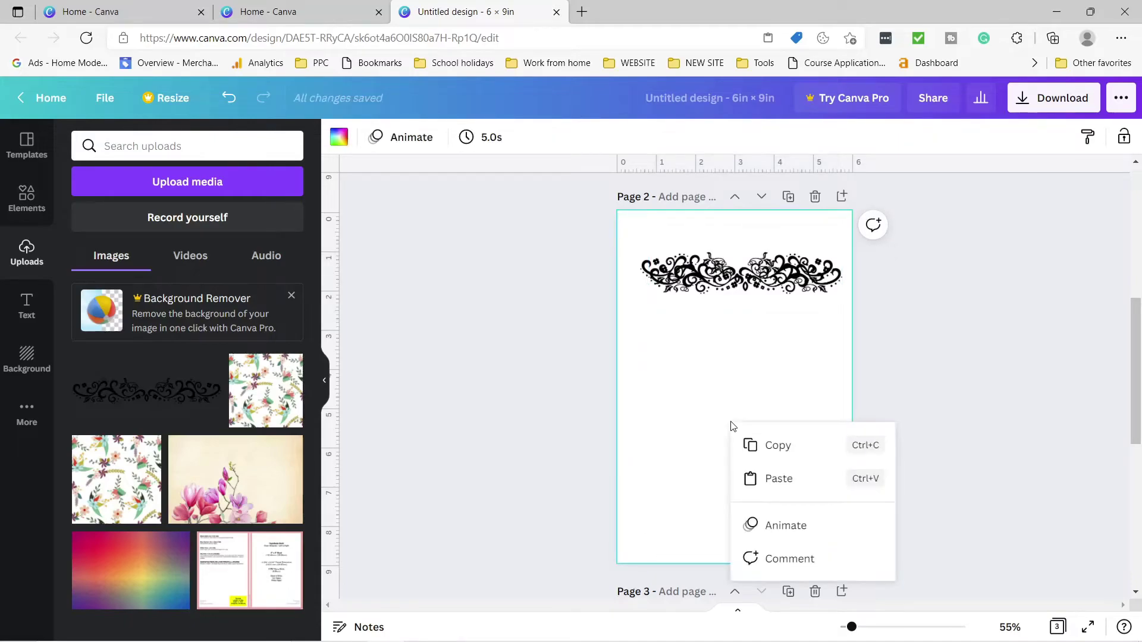
click(773, 477)
drag(703, 291, 671, 452)
click(677, 270)
drag(677, 271, 678, 328)
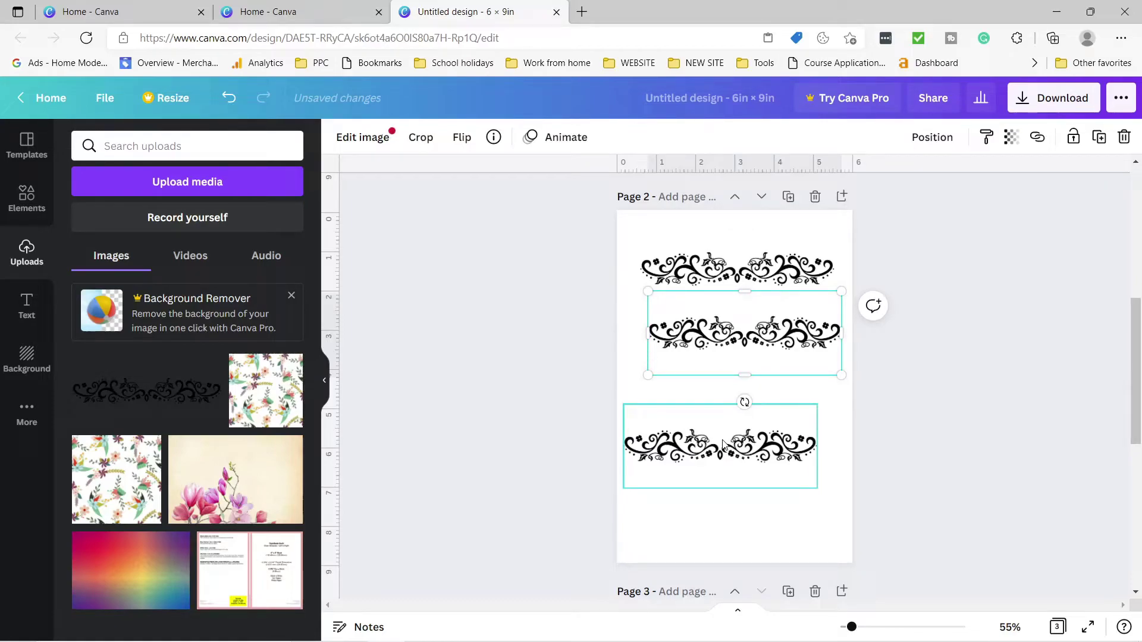
key(Delete)
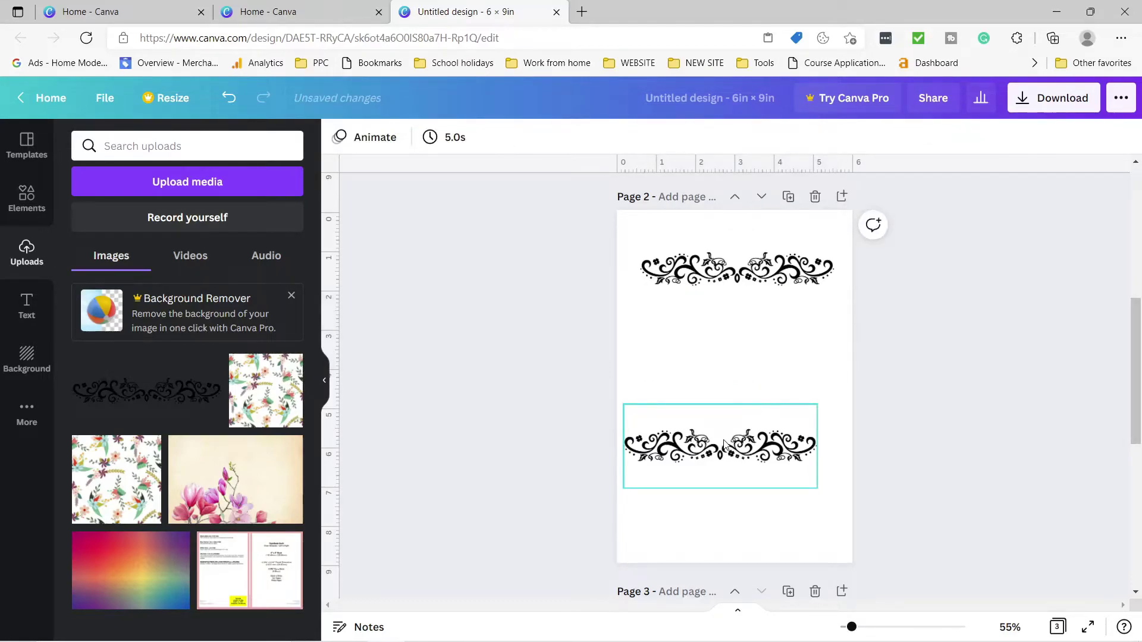
drag(731, 434, 740, 480)
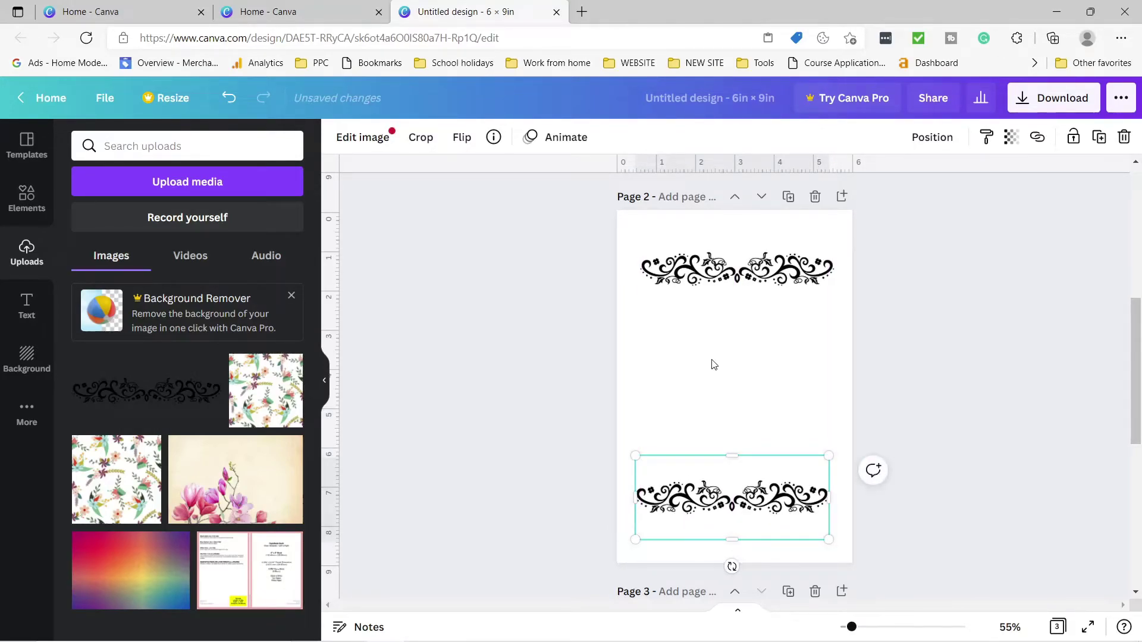
Rotate the top flourish 180° and position both flourishes at the top and bottom
click(698, 266)
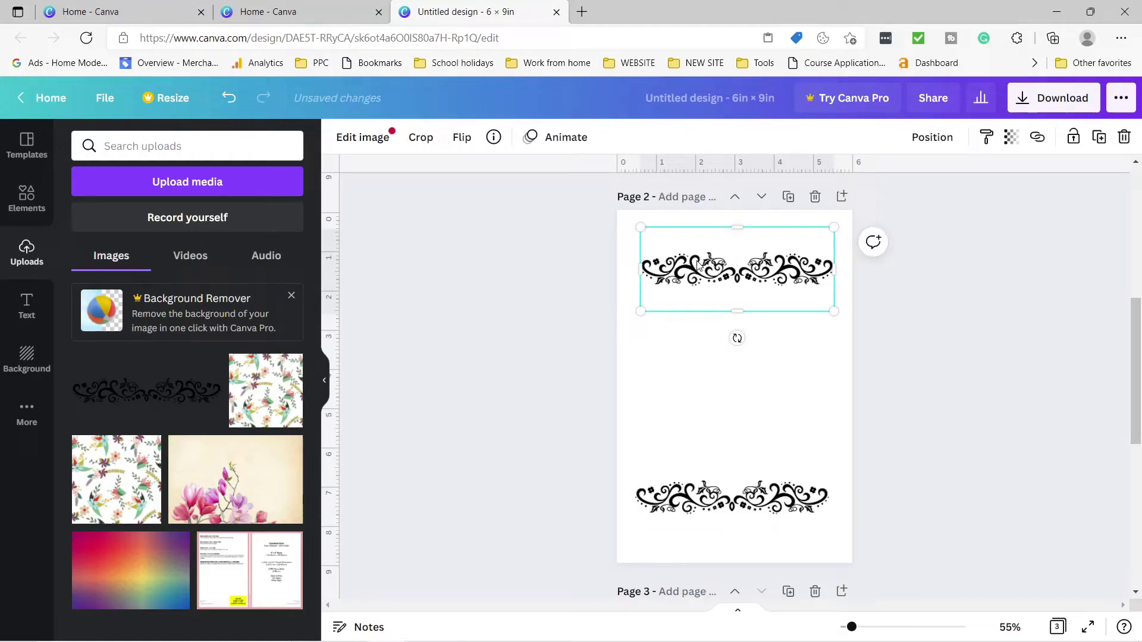
drag(694, 266, 693, 262)
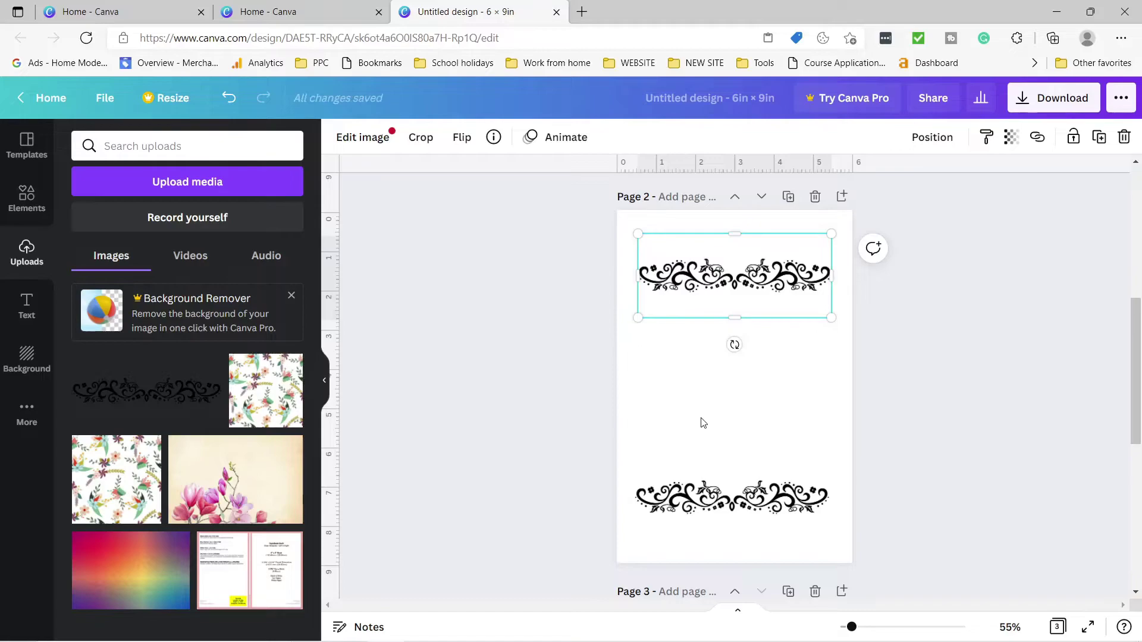
click(719, 503)
click(660, 255)
drag(735, 345, 735, 118)
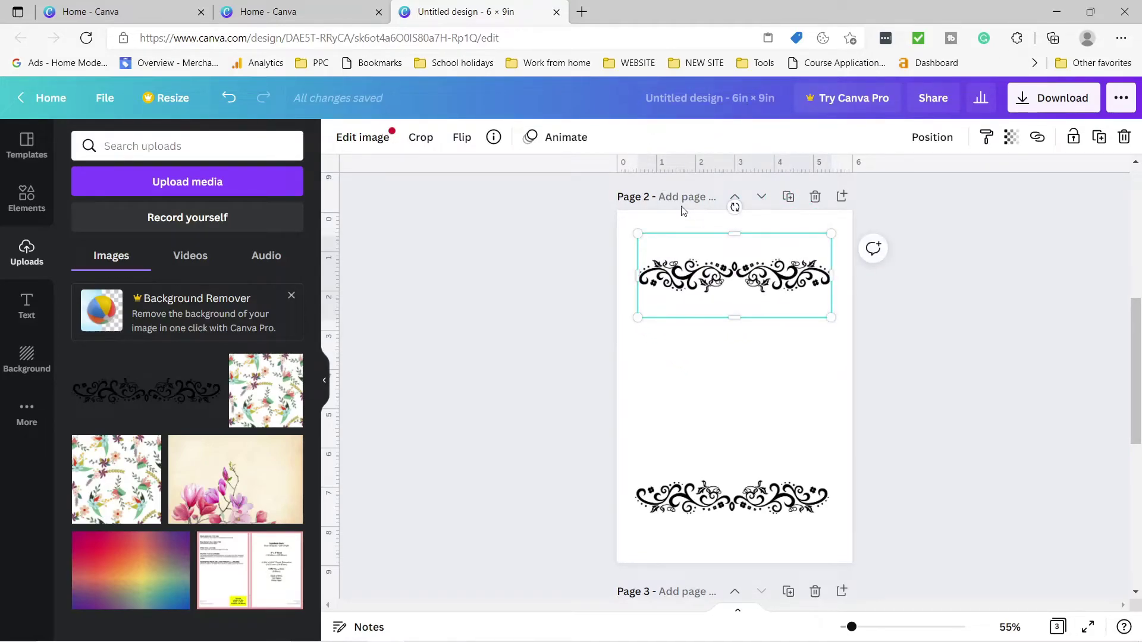
drag(751, 272, 751, 255)
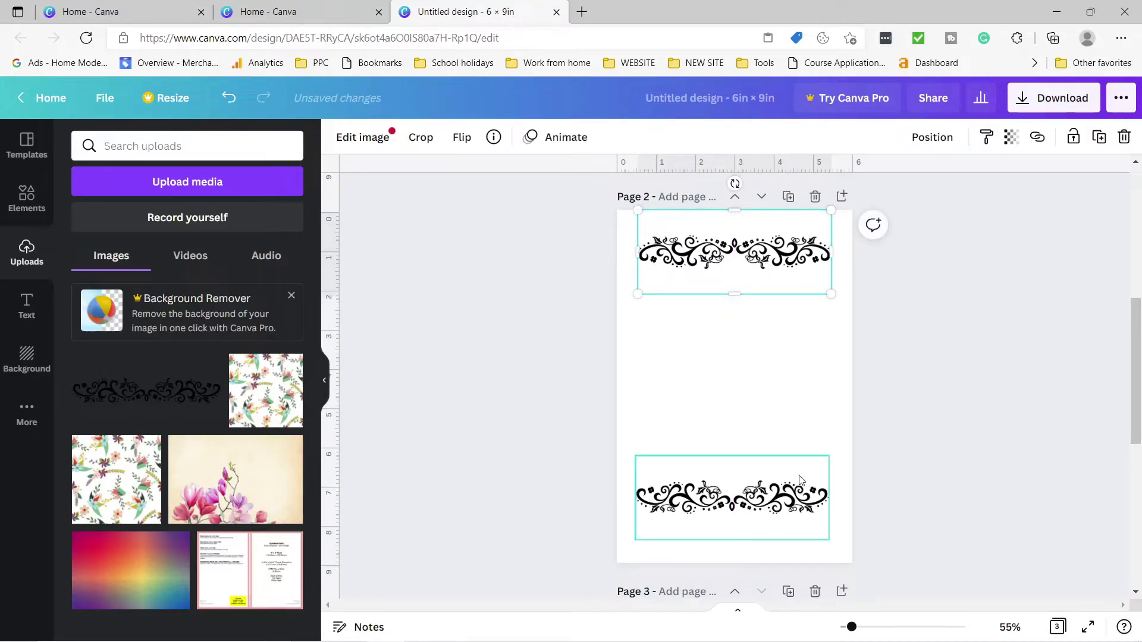
click(771, 496)
drag(771, 497, 767, 509)
Add the Happy Birthday text combo, ungroup it, and delete the BIRTHDAY word
click(26, 306)
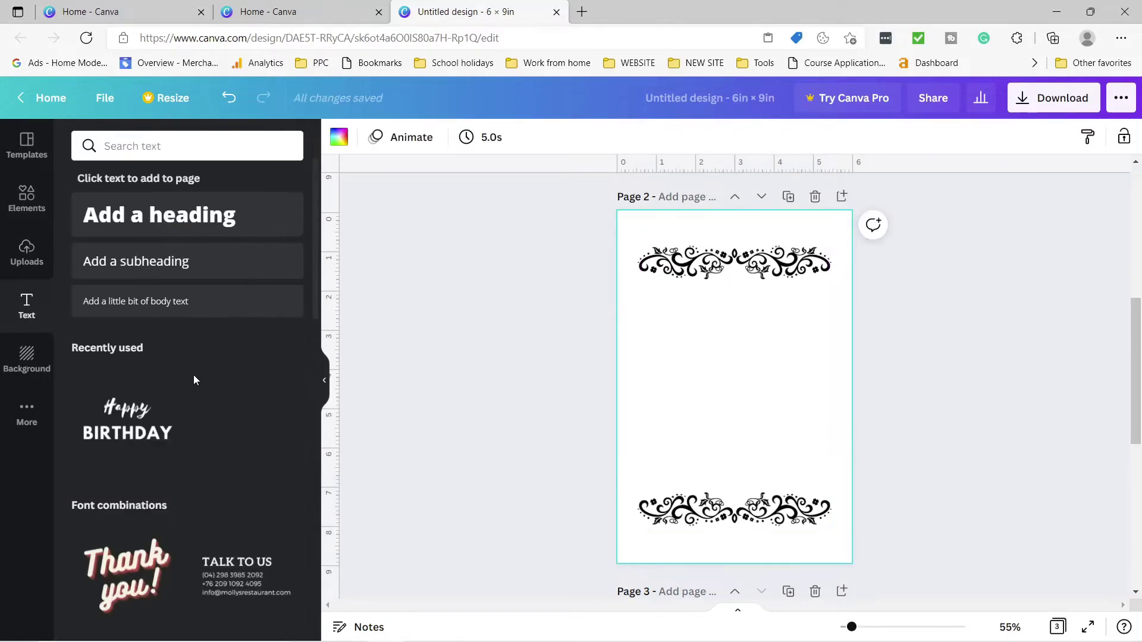
click(133, 411)
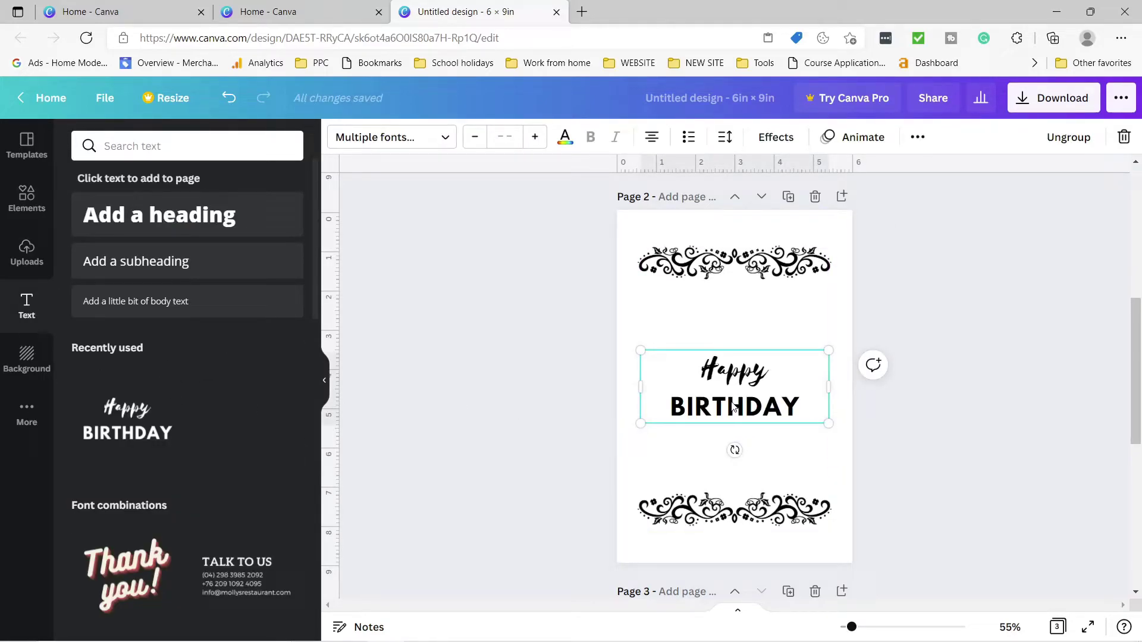
right_click(741, 368)
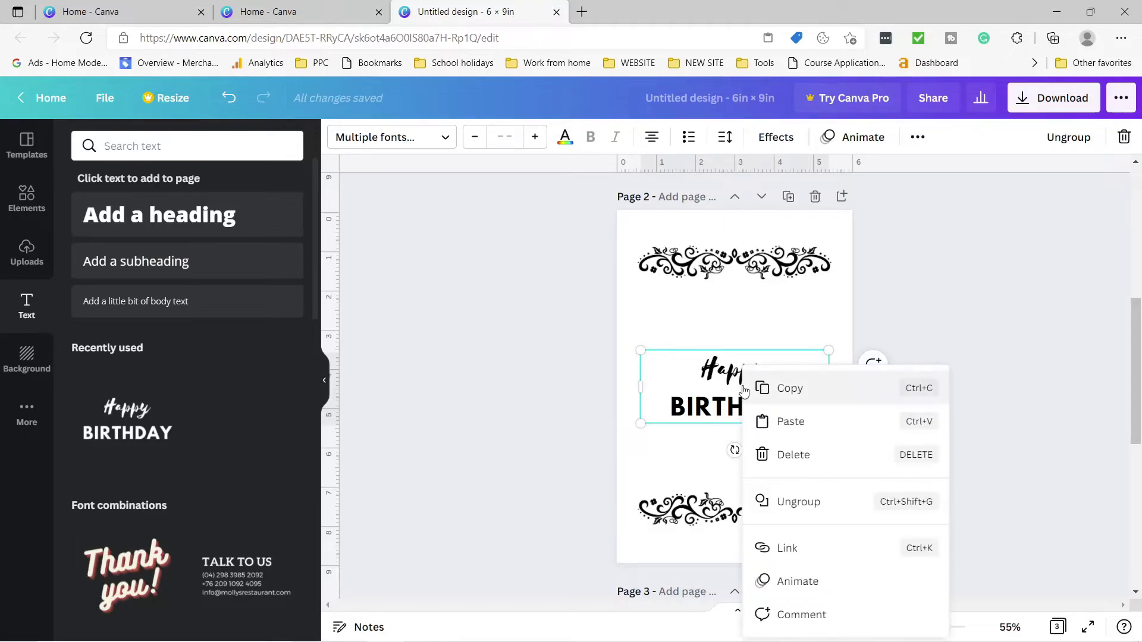
click(807, 504)
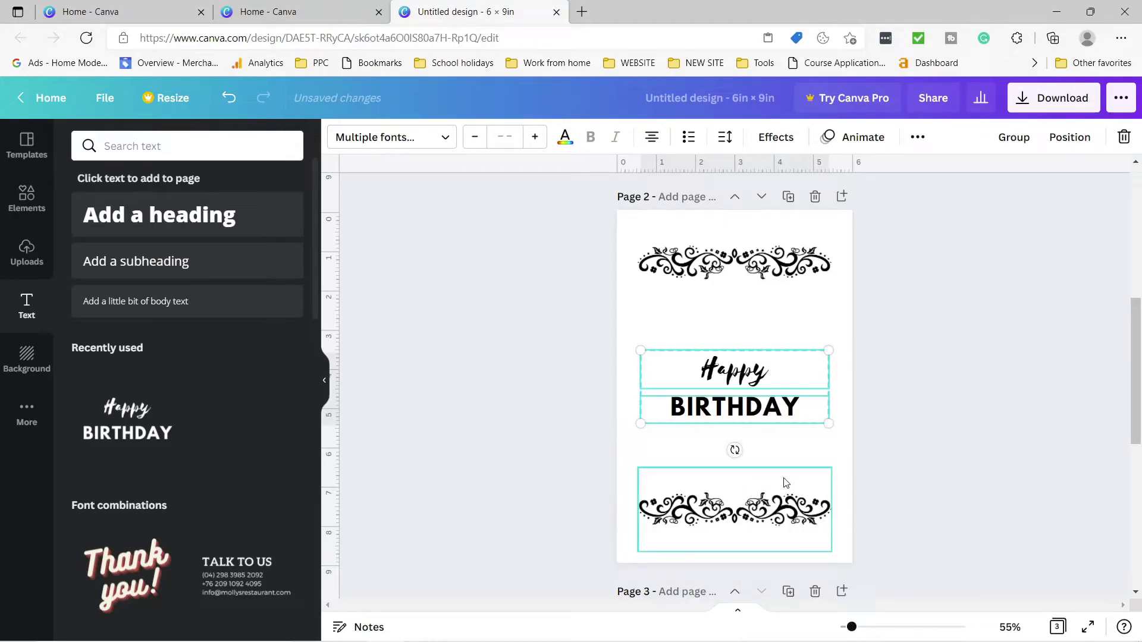
drag(751, 420, 753, 391)
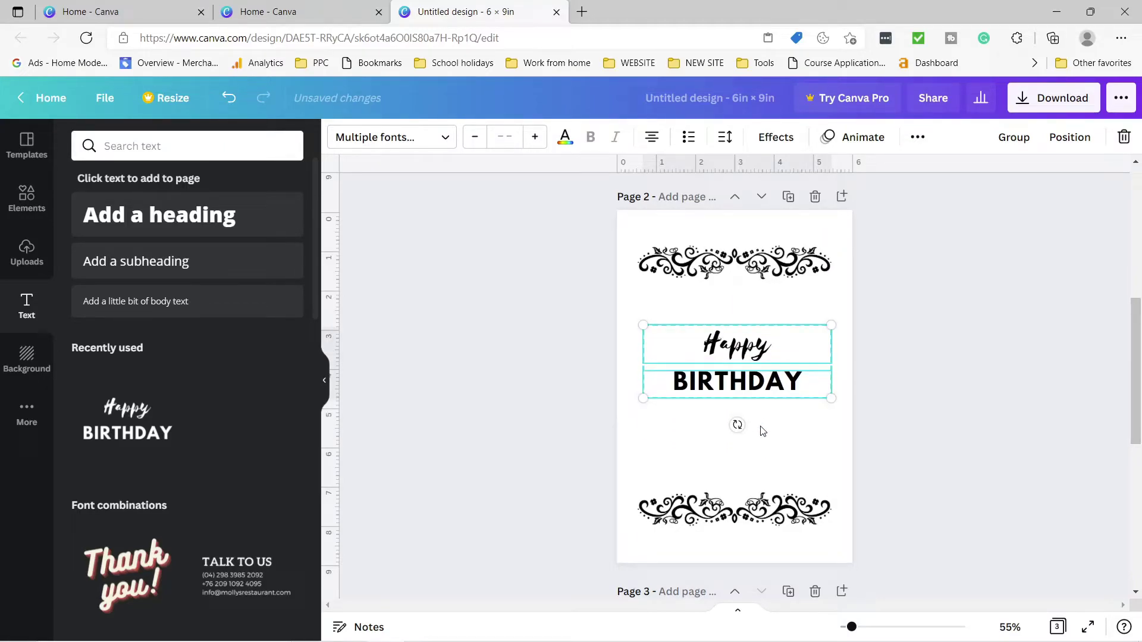
drag(759, 388, 758, 415)
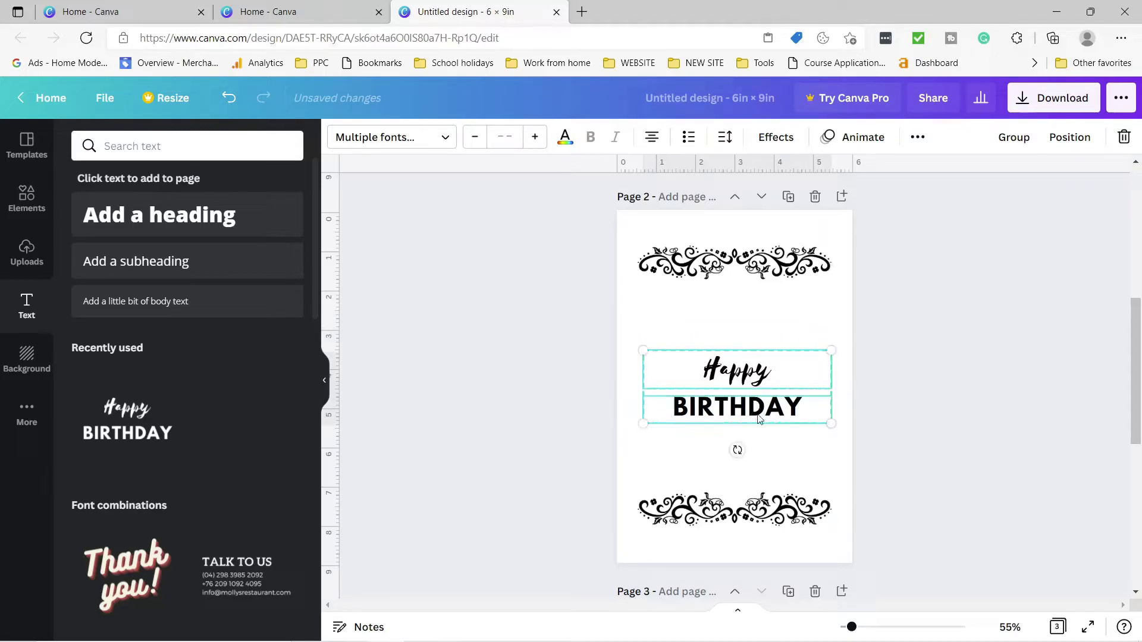
click(754, 447)
click(752, 420)
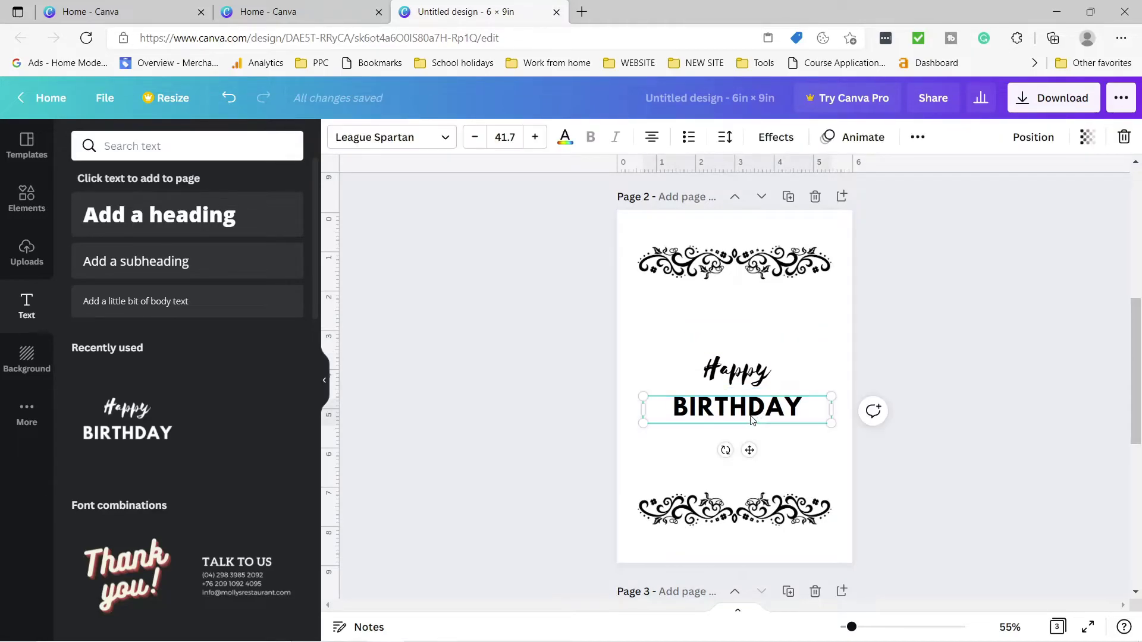
drag(750, 420, 750, 432)
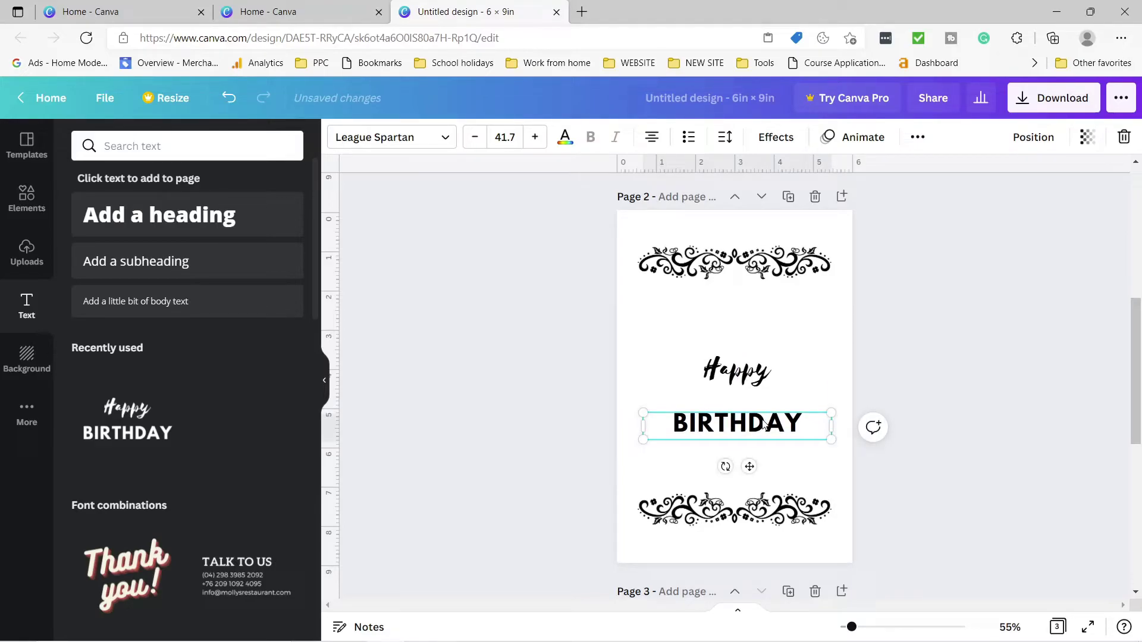
key(Delete)
Change Happy to 'Belongs To:' and add a dashed write-in line below it
click(755, 373)
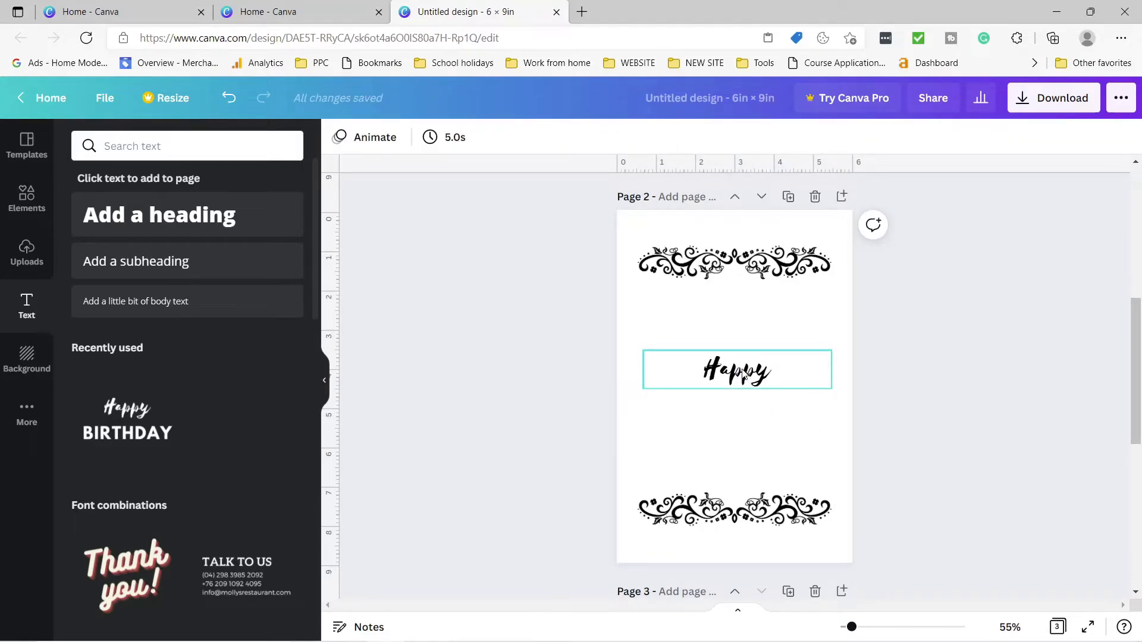
double_click(755, 373)
click(773, 367)
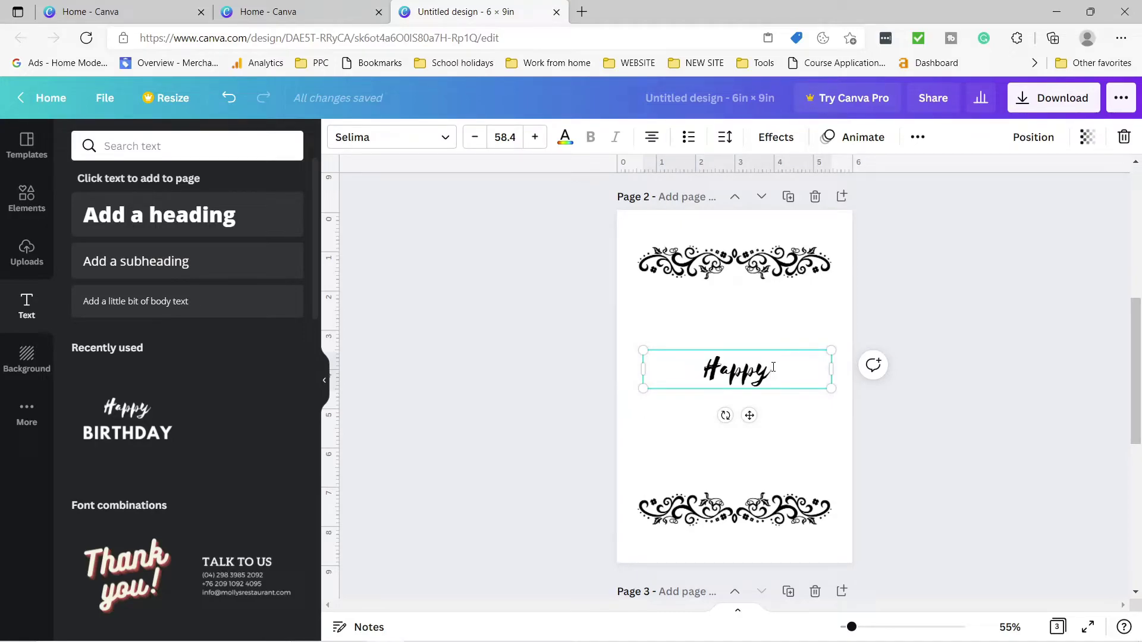
key(BackSpace)
key(BackSpace)
key(BackSpace)
key(BackSpace)
key(BackSpace)
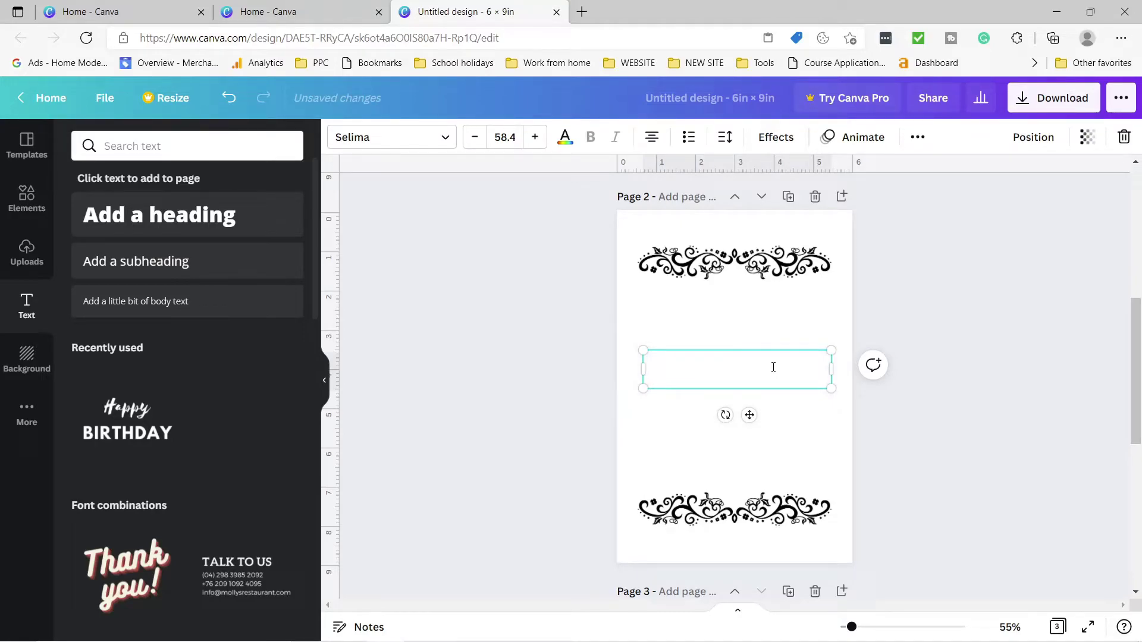
text(Belongs)
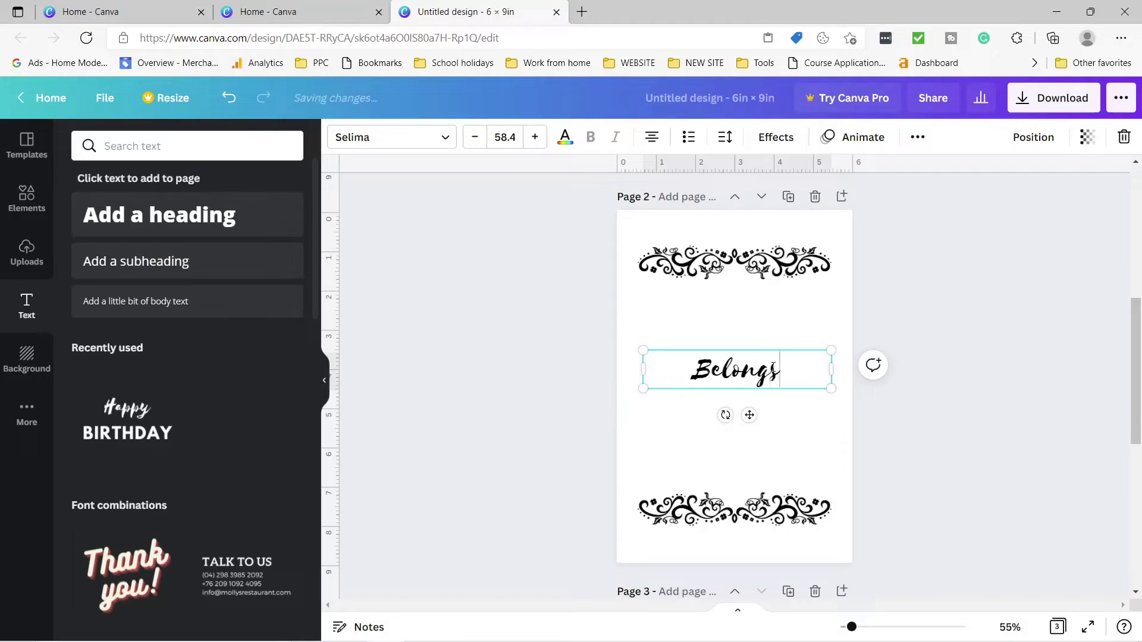
text( T)
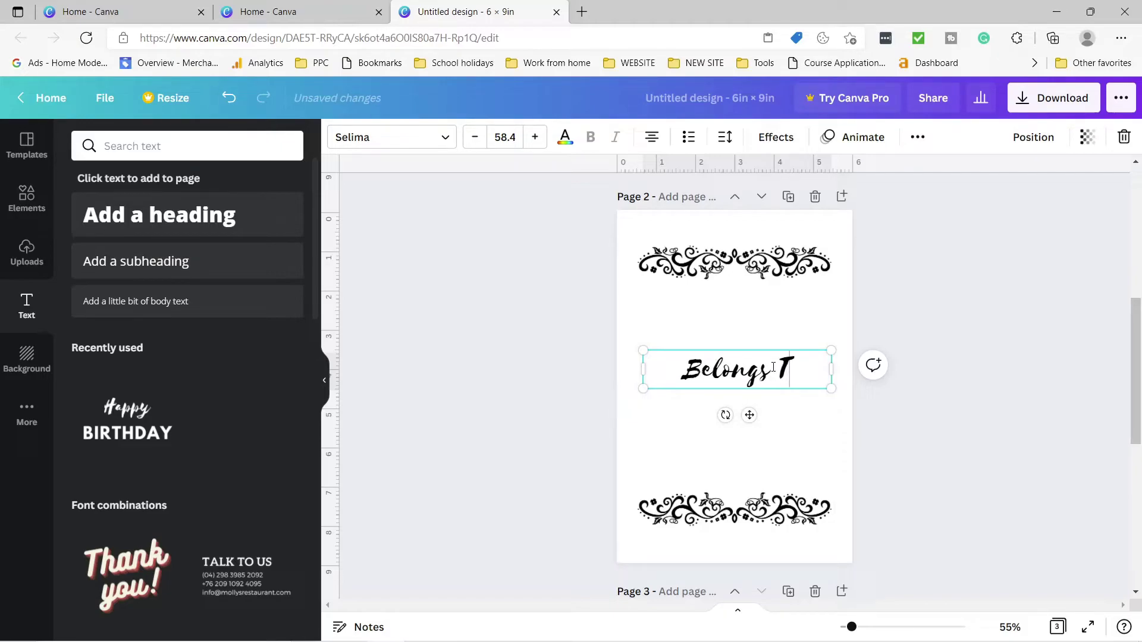
text(o:)
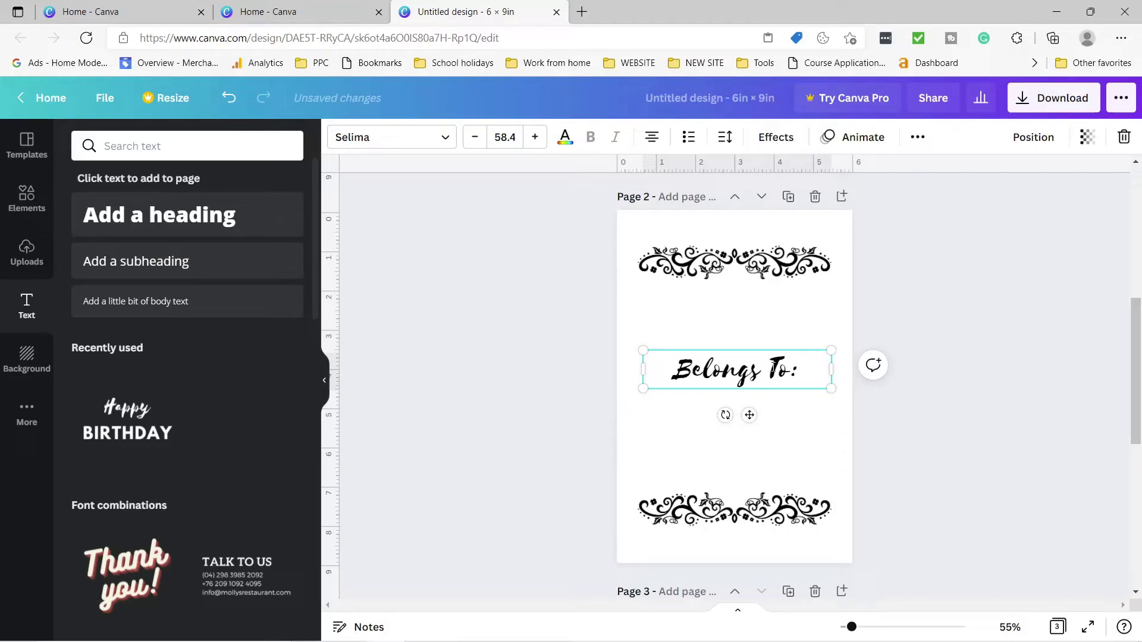
key(Return)
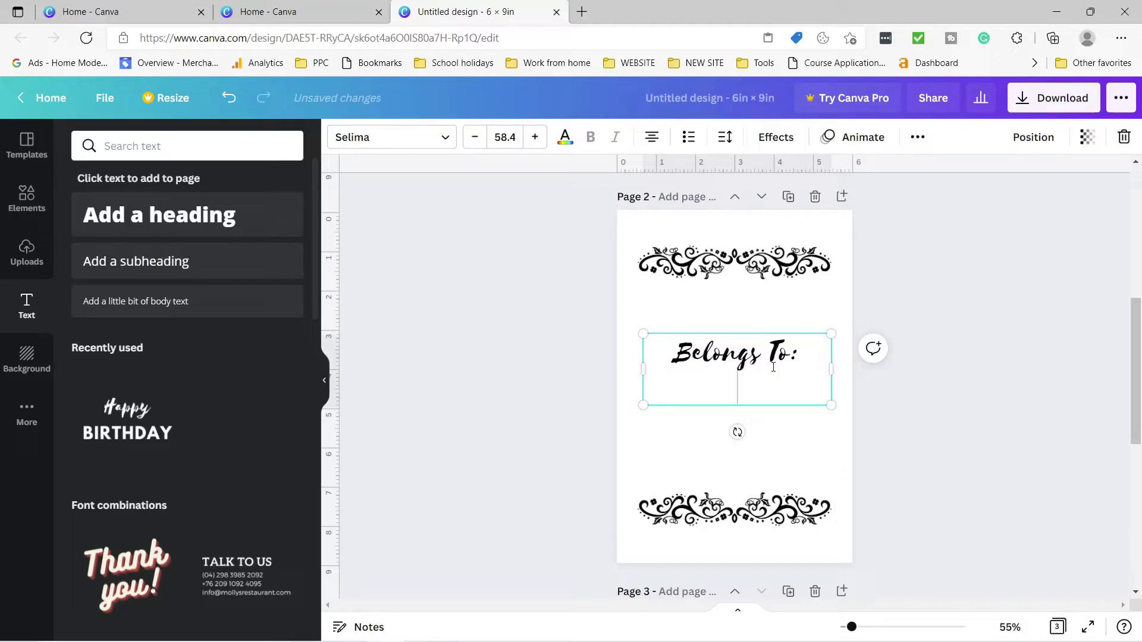
key(Return)
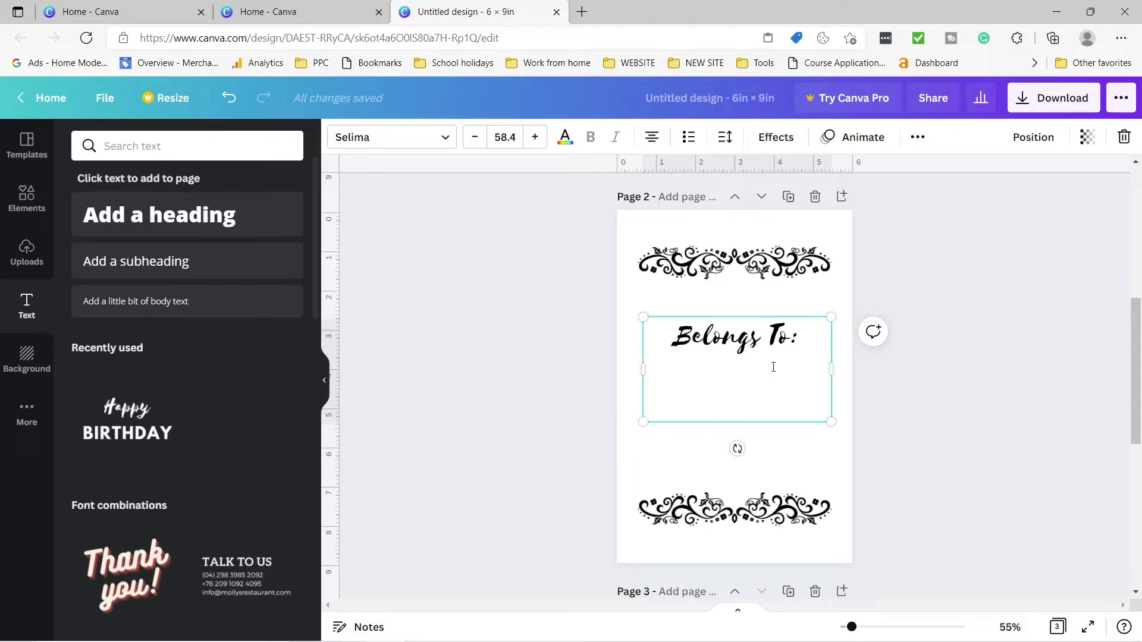
text(------------- -)
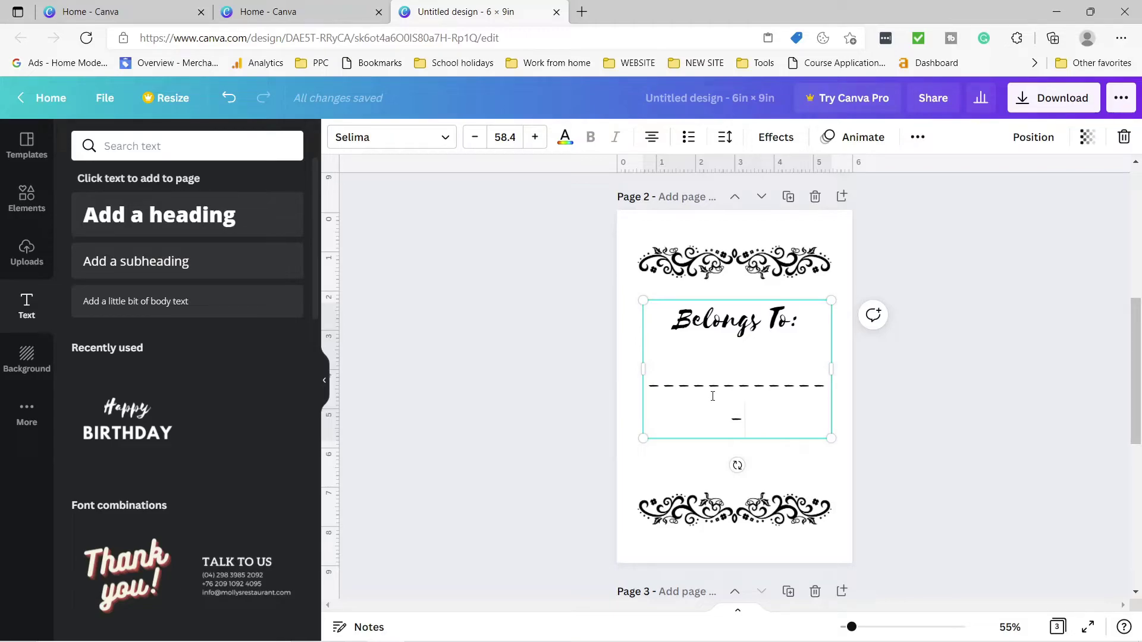
key(BackSpace)
triple_click(666, 323)
Insert a blank page after the Belongs To page (page 2)
click(916, 425)
scroll(916, 425, down, 2)
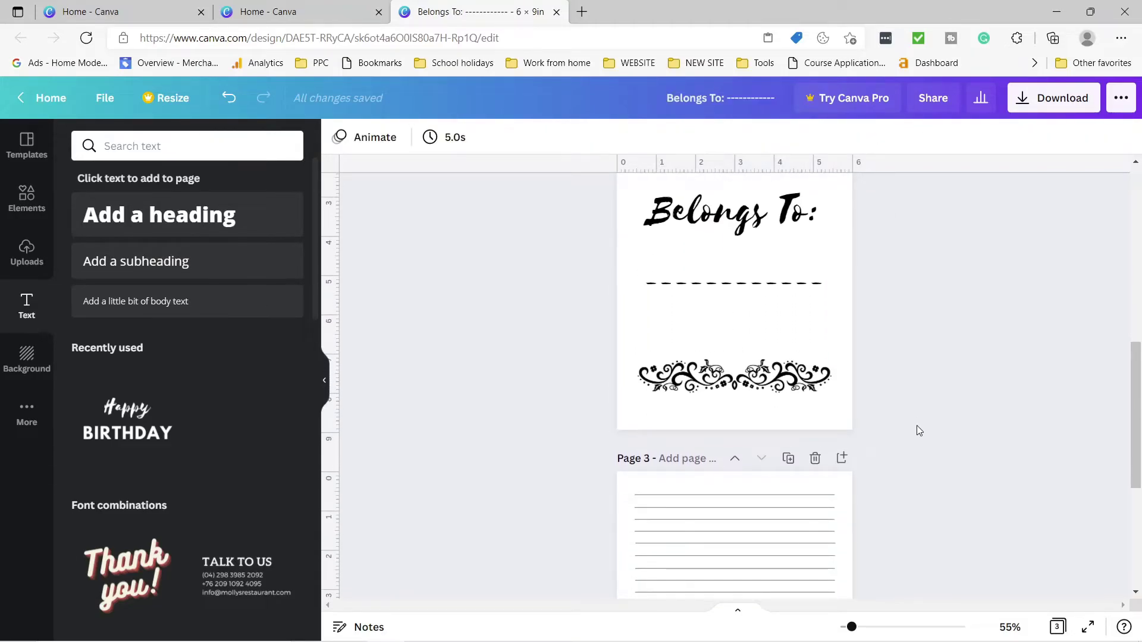
scroll(915, 426, up, 1)
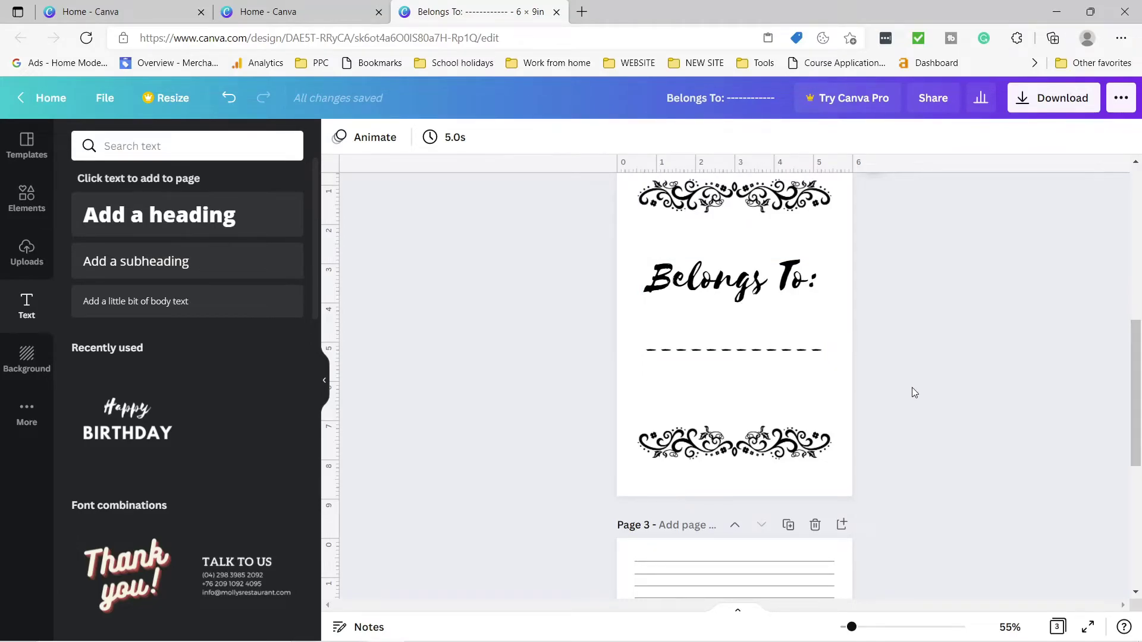
key(ctrl+Return)
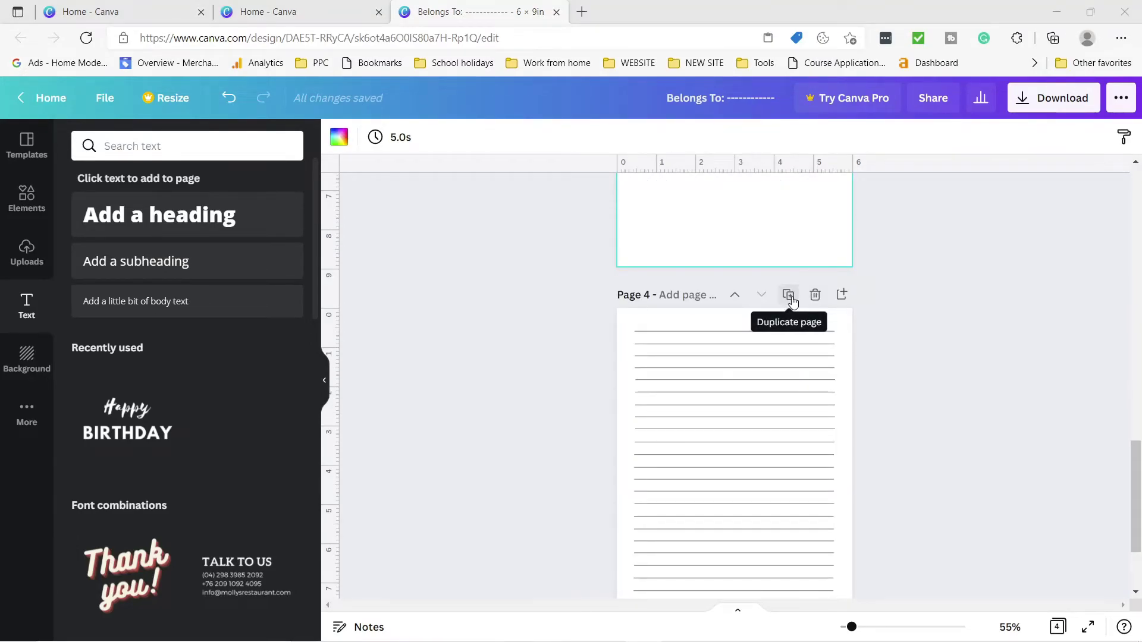
Duplicate the lined page repeatedly until the design reaches 60 pages
click(789, 300)
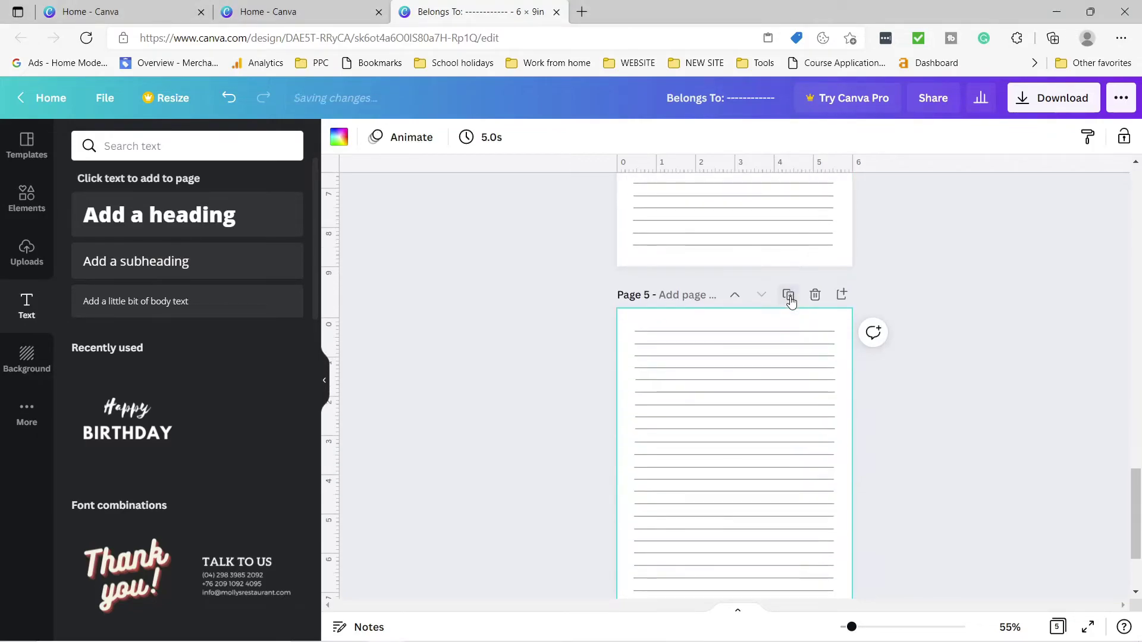
click(789, 299)
click(789, 300)
click(789, 299)
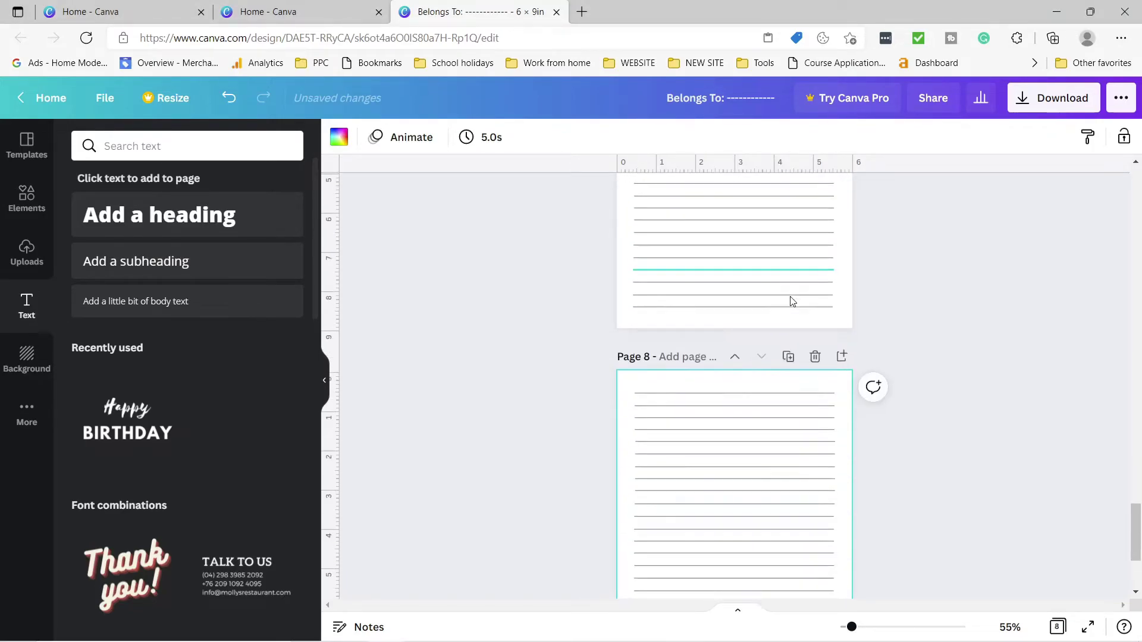
click(789, 300)
click(789, 300)
click(789, 299)
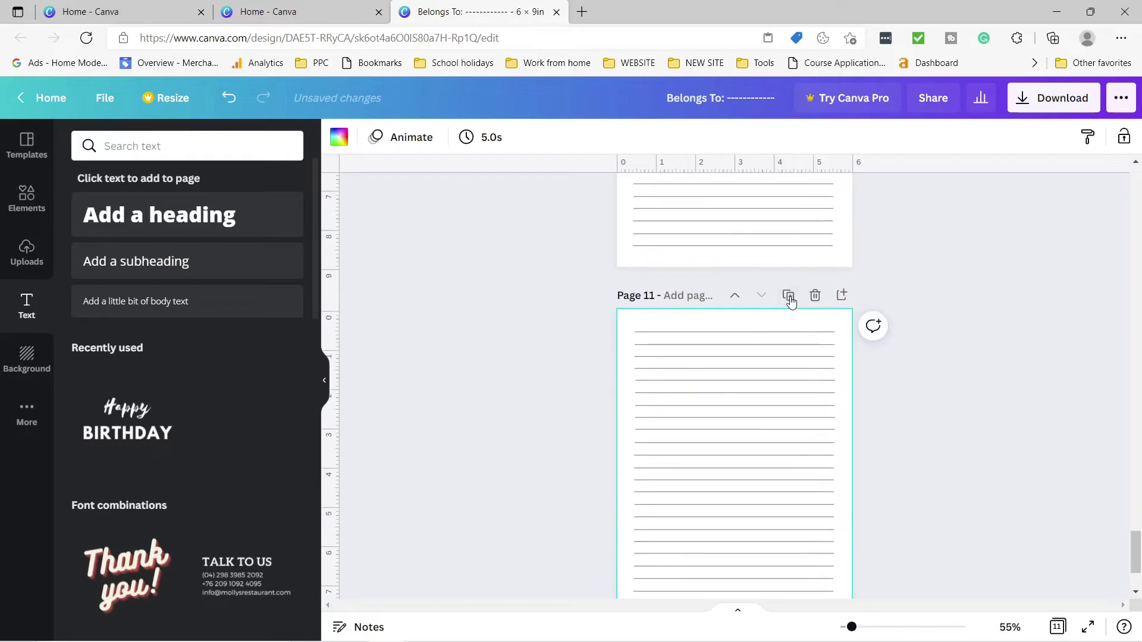
click(789, 299)
click(789, 300)
click(791, 300)
click(791, 301)
click(791, 300)
click(790, 298)
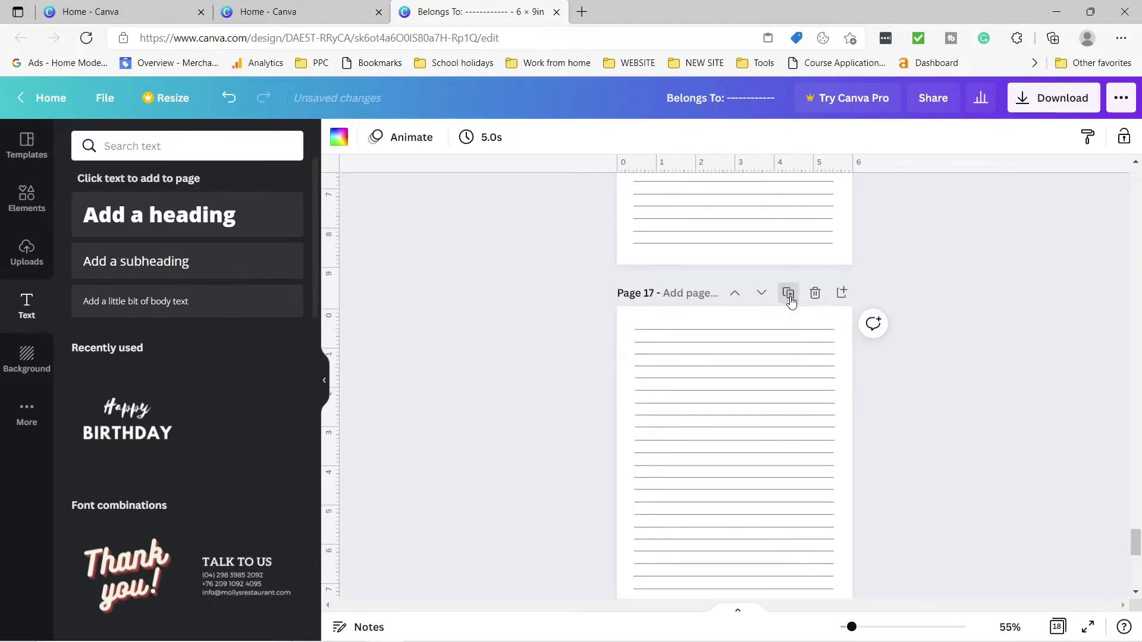
click(789, 298)
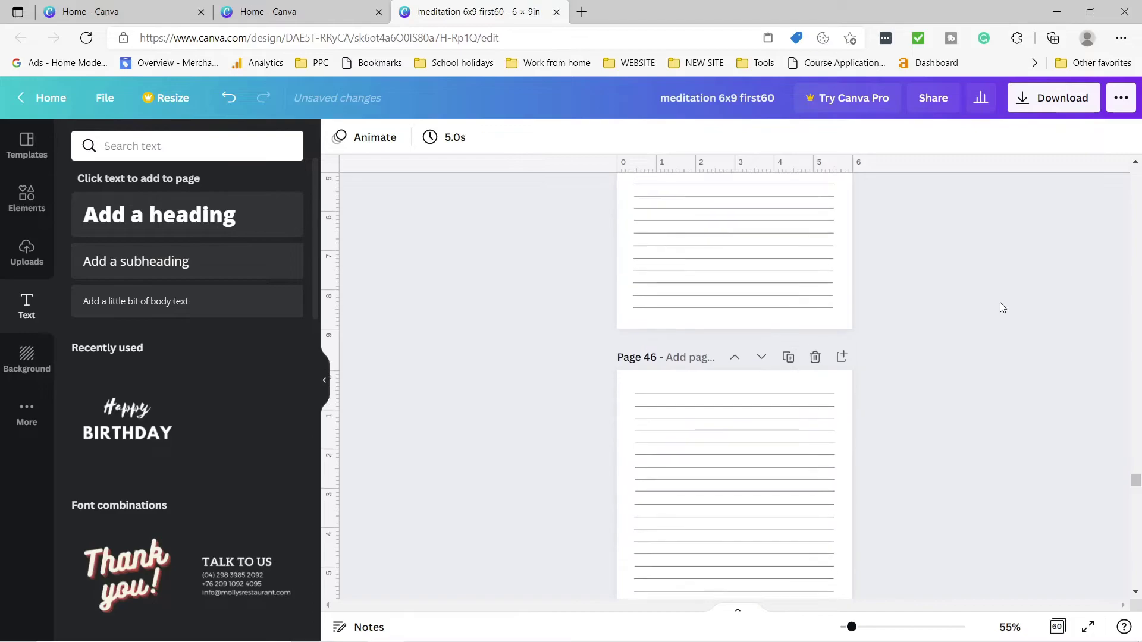
scroll(1000, 303, up, 15)
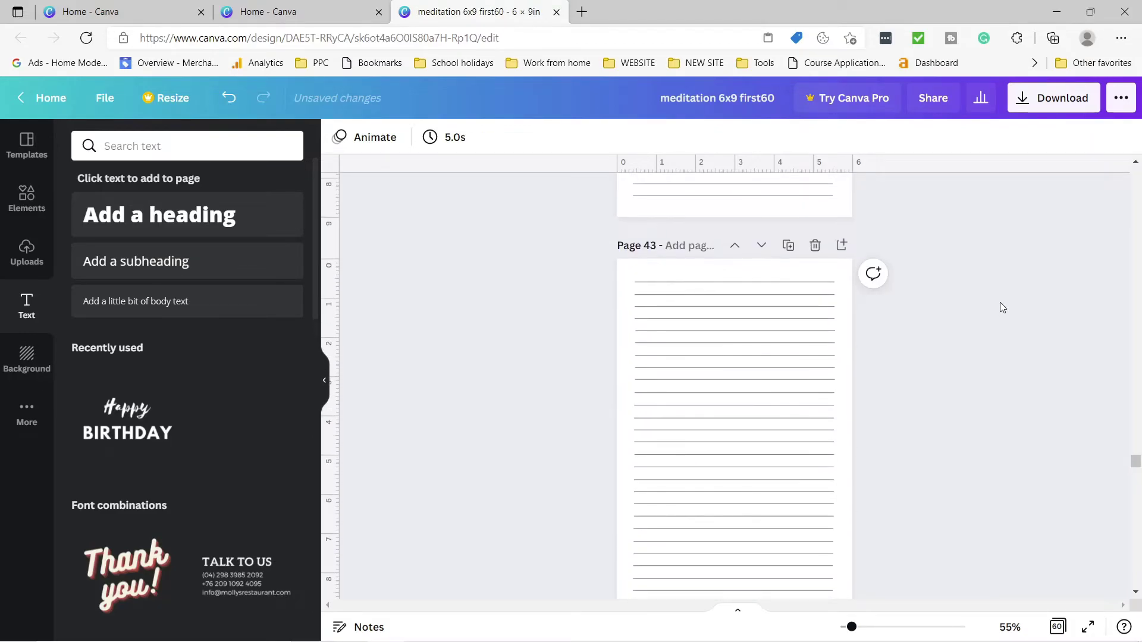
scroll(1010, 385, down, 2)
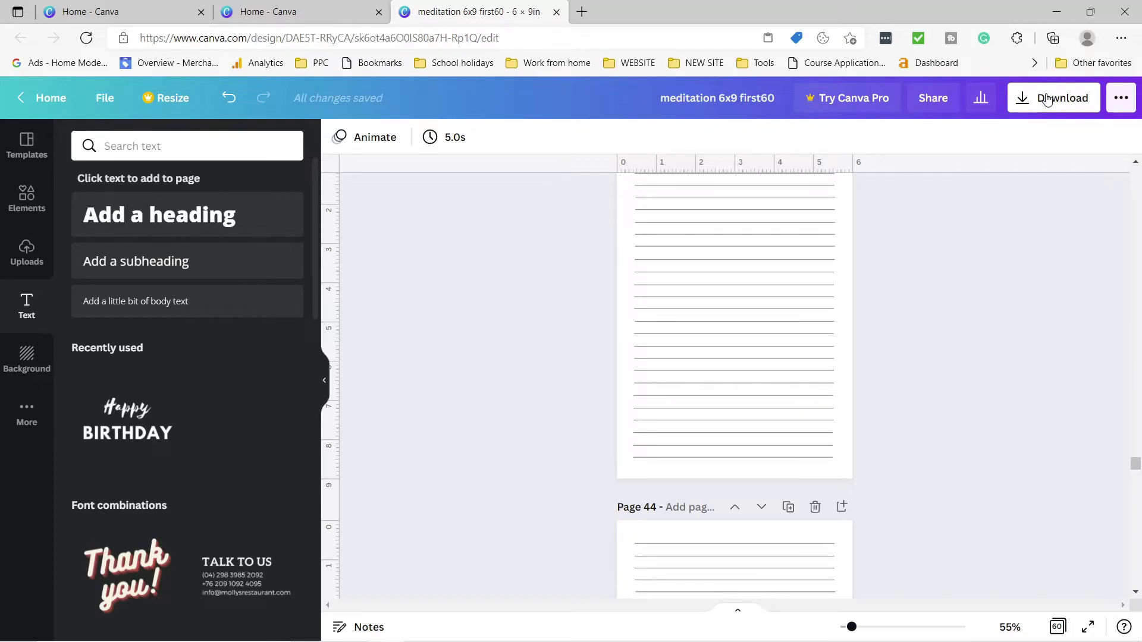
Download all 60 pages of 'meditation 6x9 first60' as a PDF Print file
click(1048, 100)
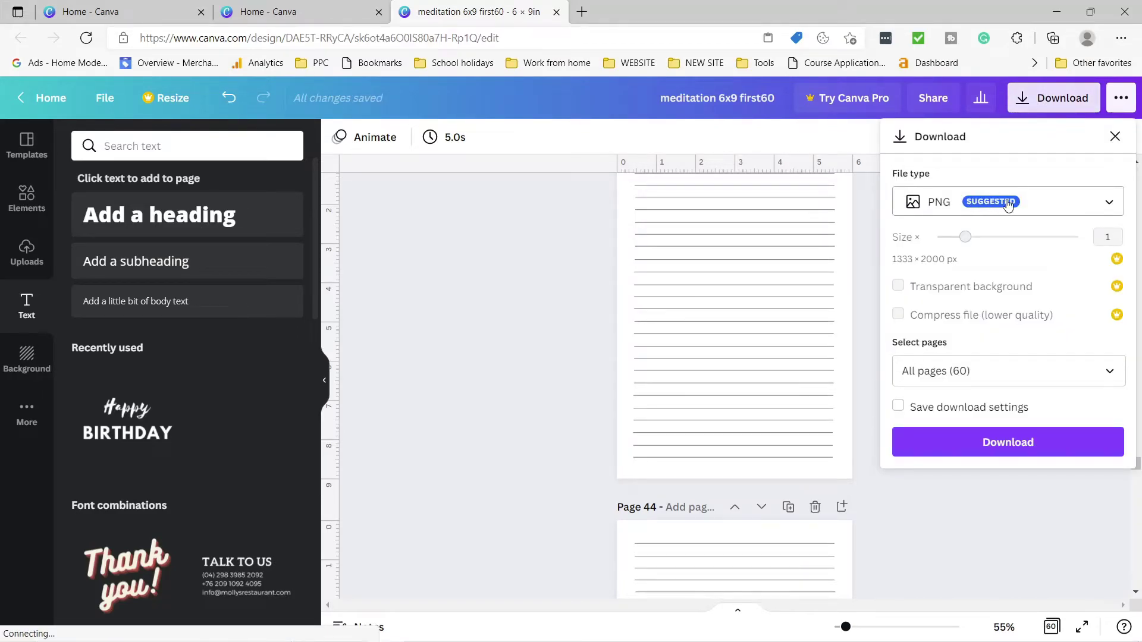
click(1007, 204)
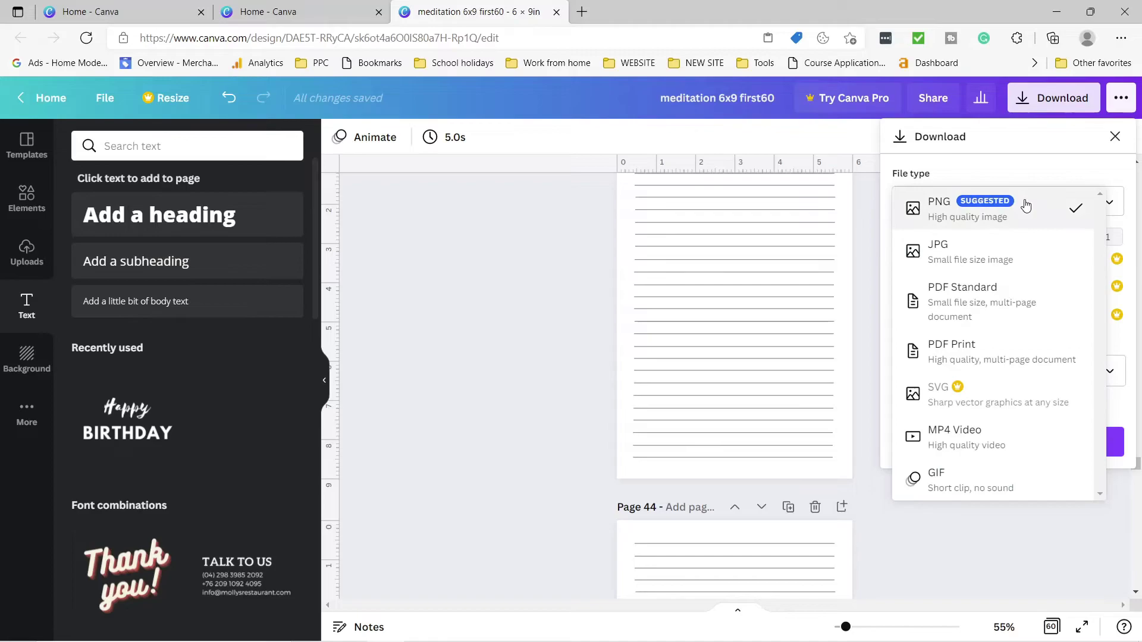
click(994, 357)
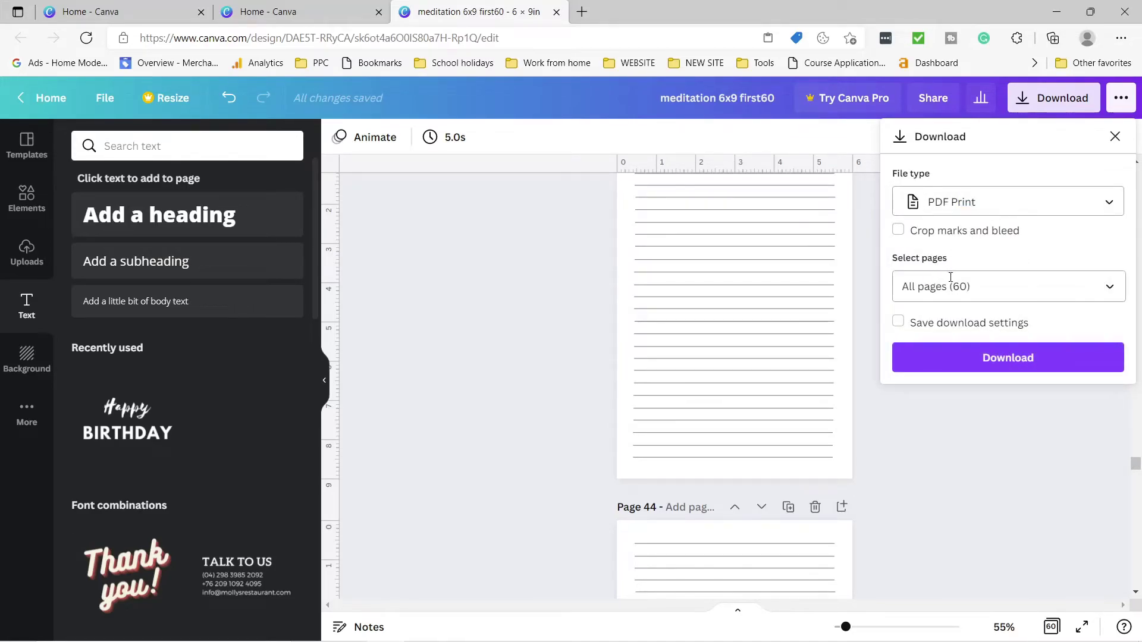
click(1006, 359)
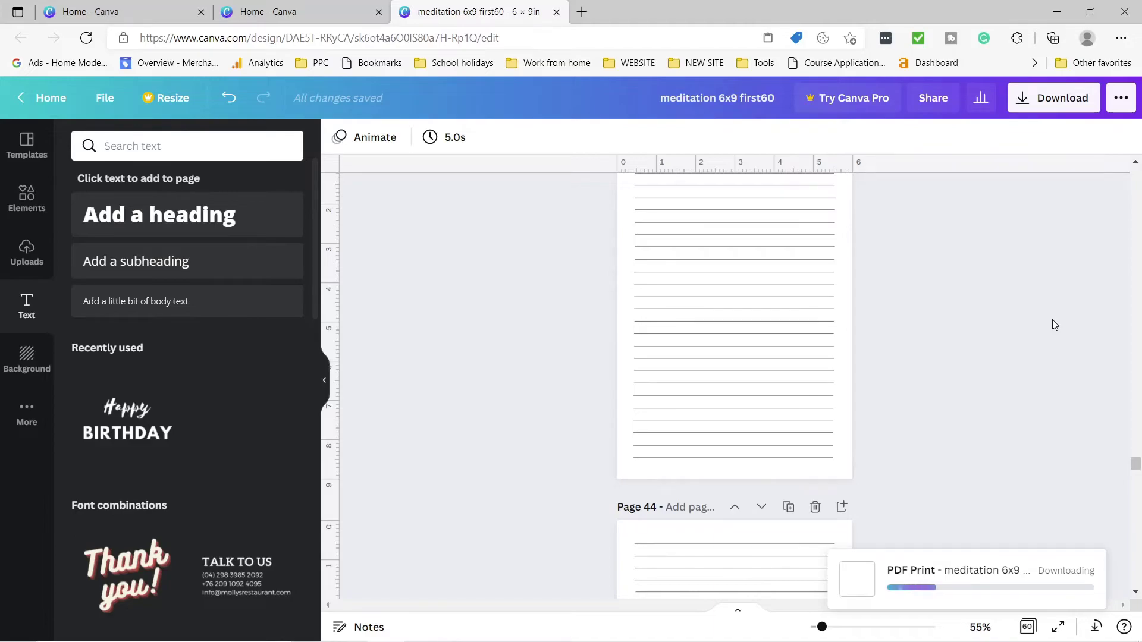
scroll(529, 207, up, 1)
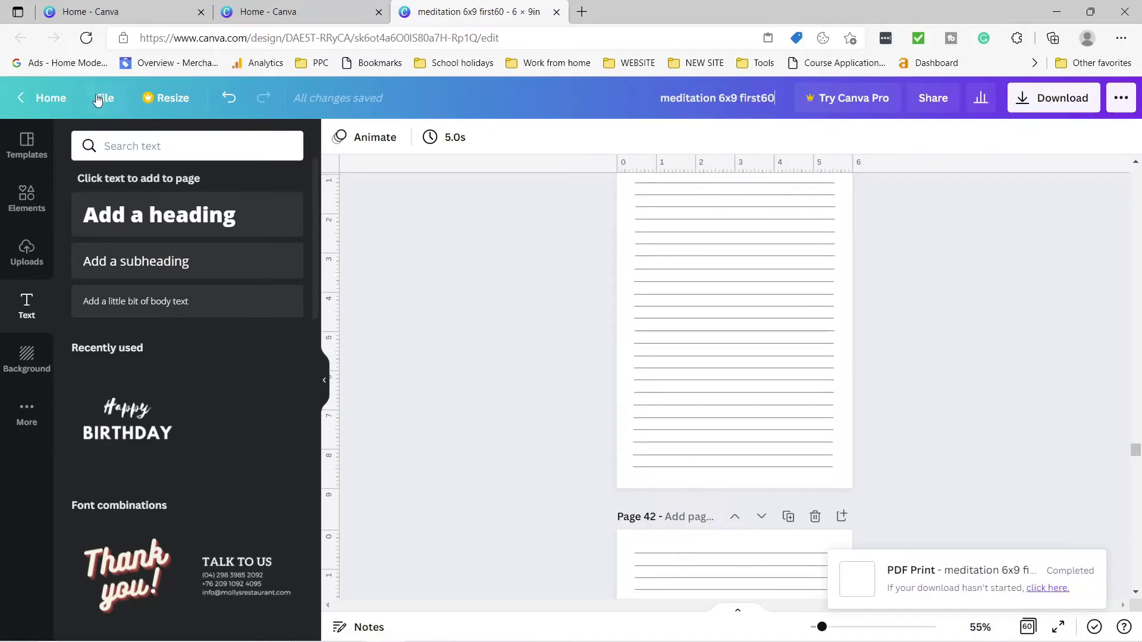
Make a copy of the design and delete its blank and Belongs To pages
click(99, 98)
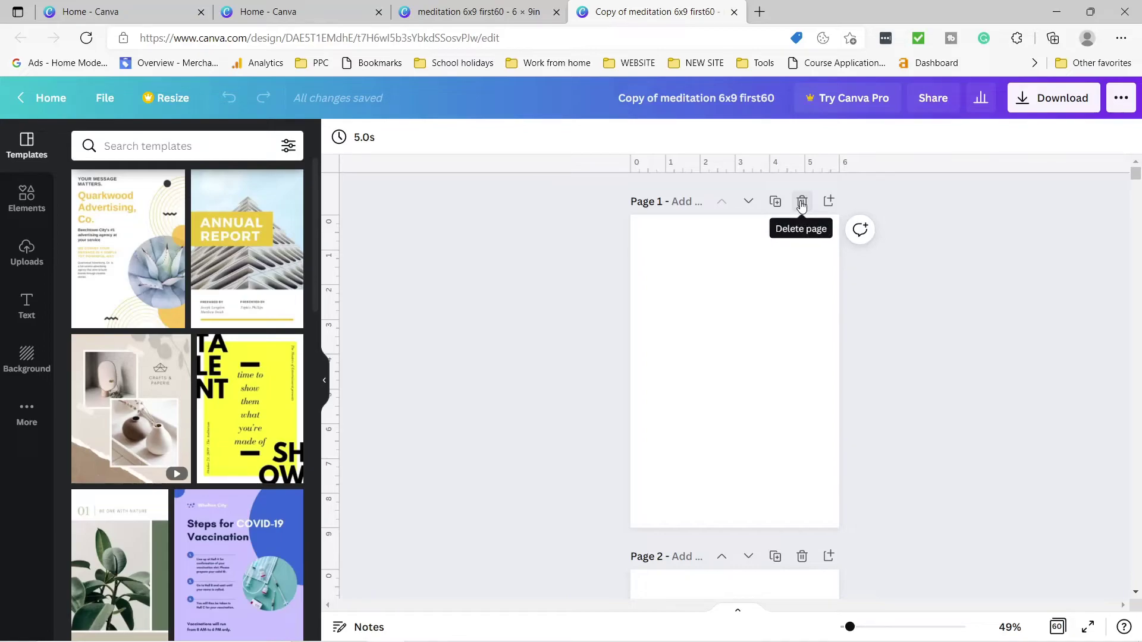
click(800, 202)
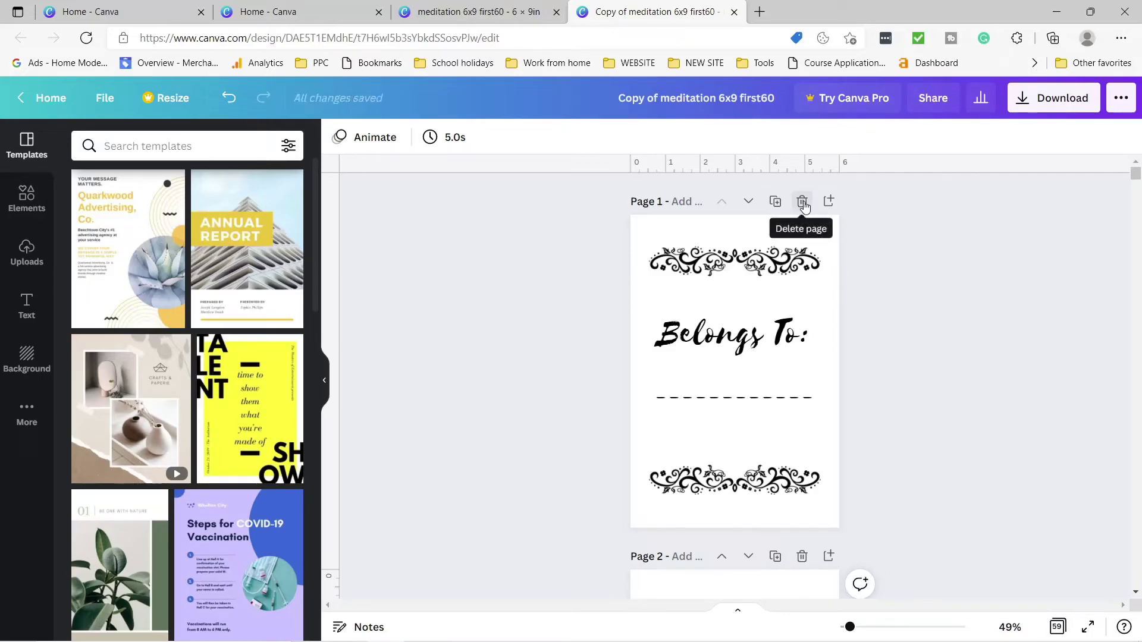
click(802, 203)
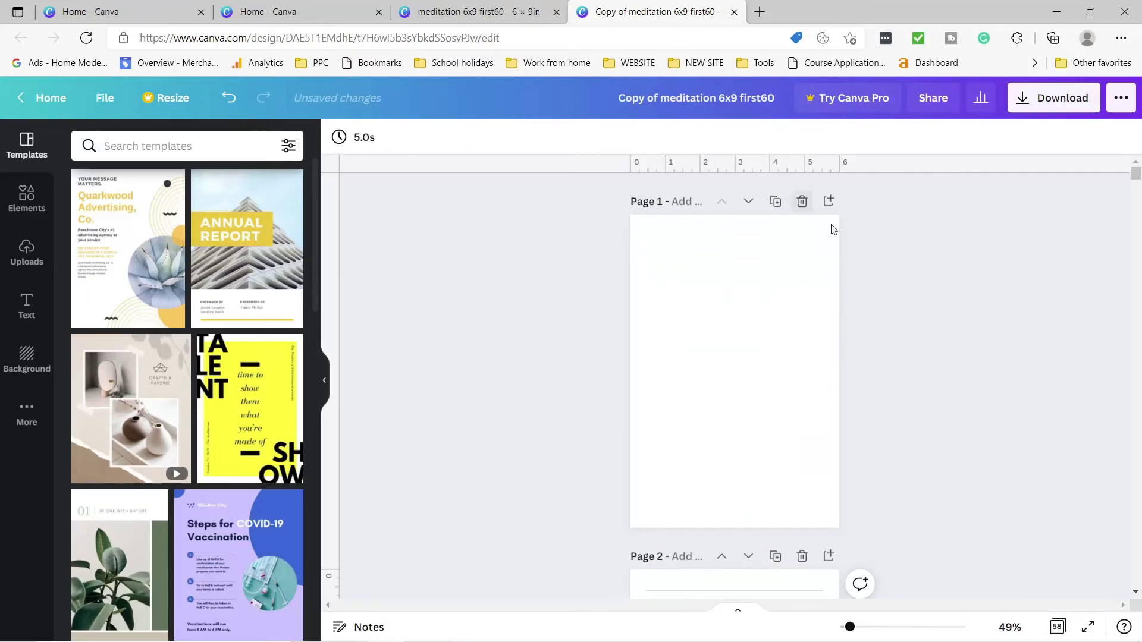
click(801, 202)
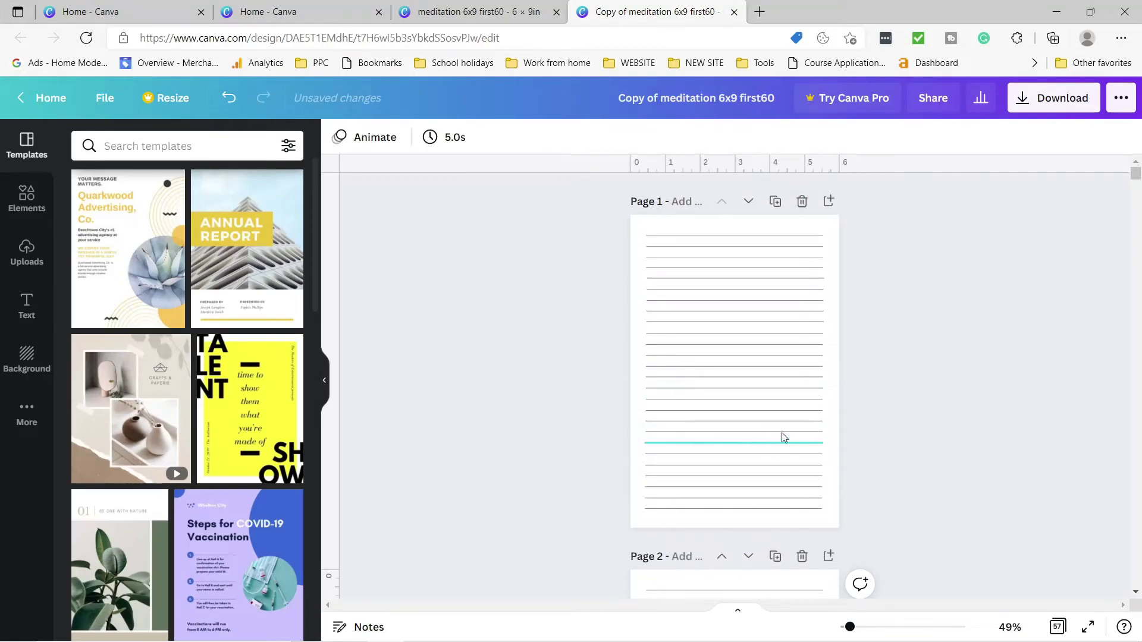
Duplicate the lined page until the copy holds 60 lined pages
scroll(738, 400, down, 10)
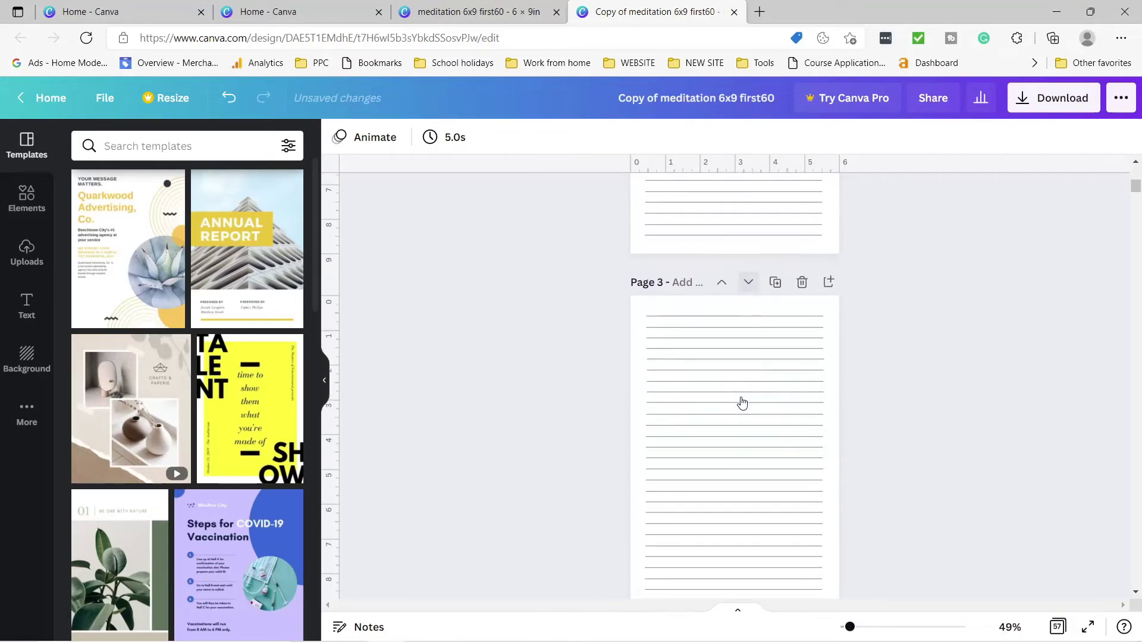
scroll(768, 388, up, 10)
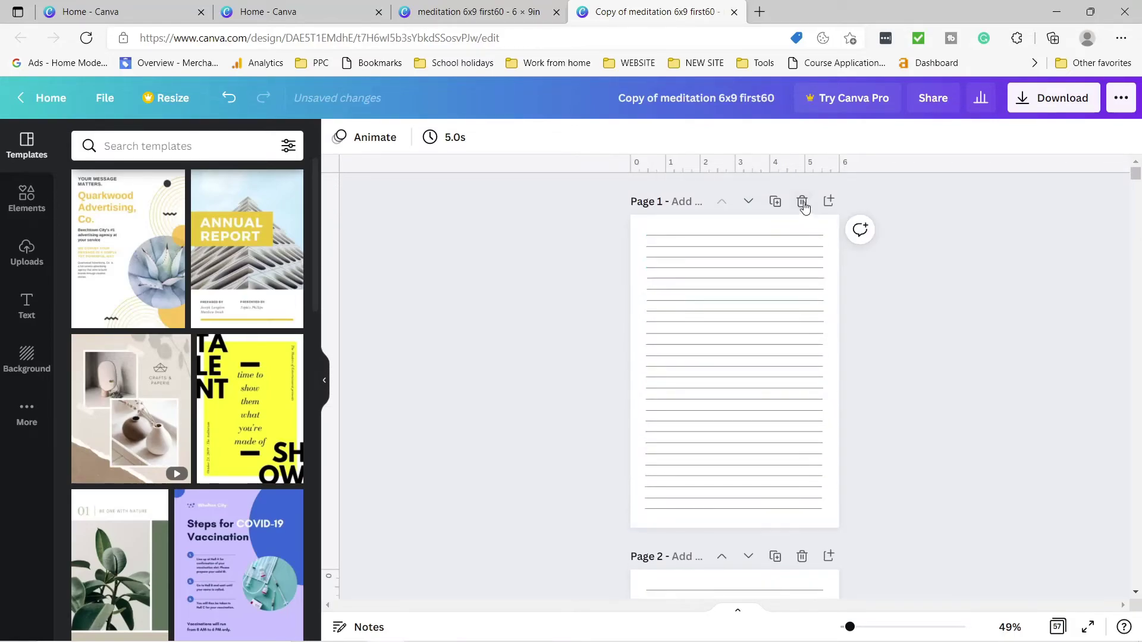
click(776, 201)
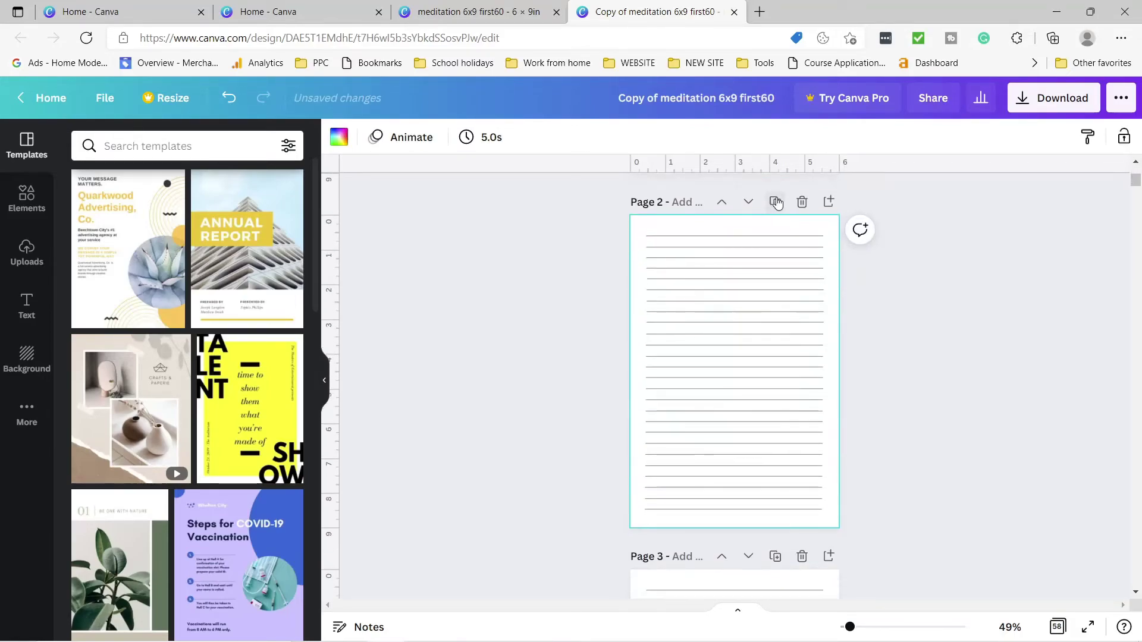
click(776, 203)
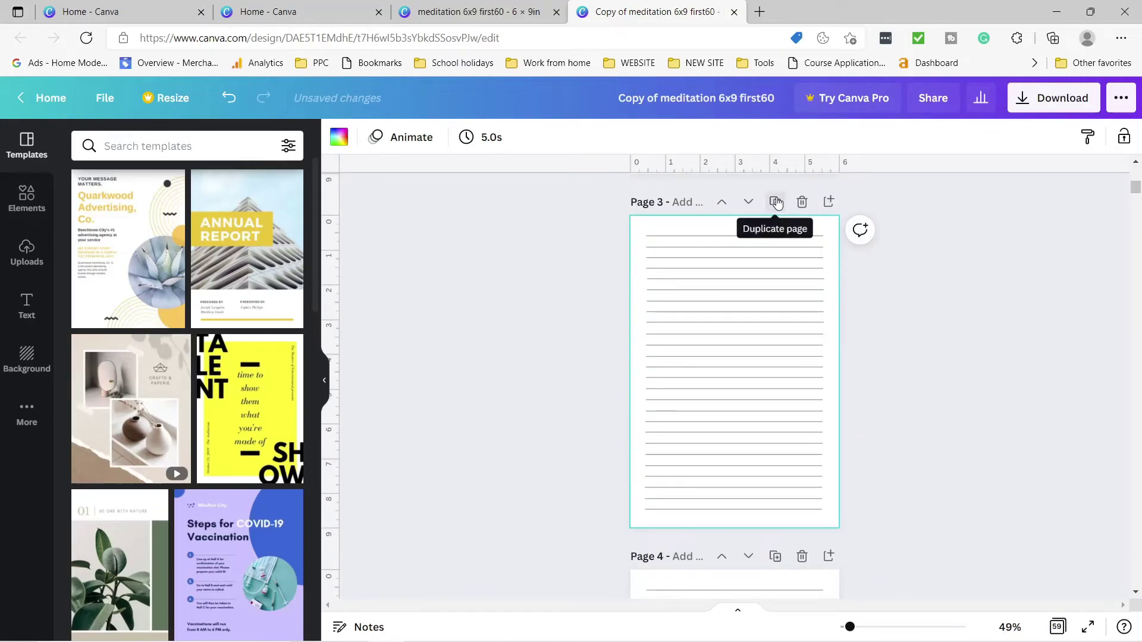
click(776, 201)
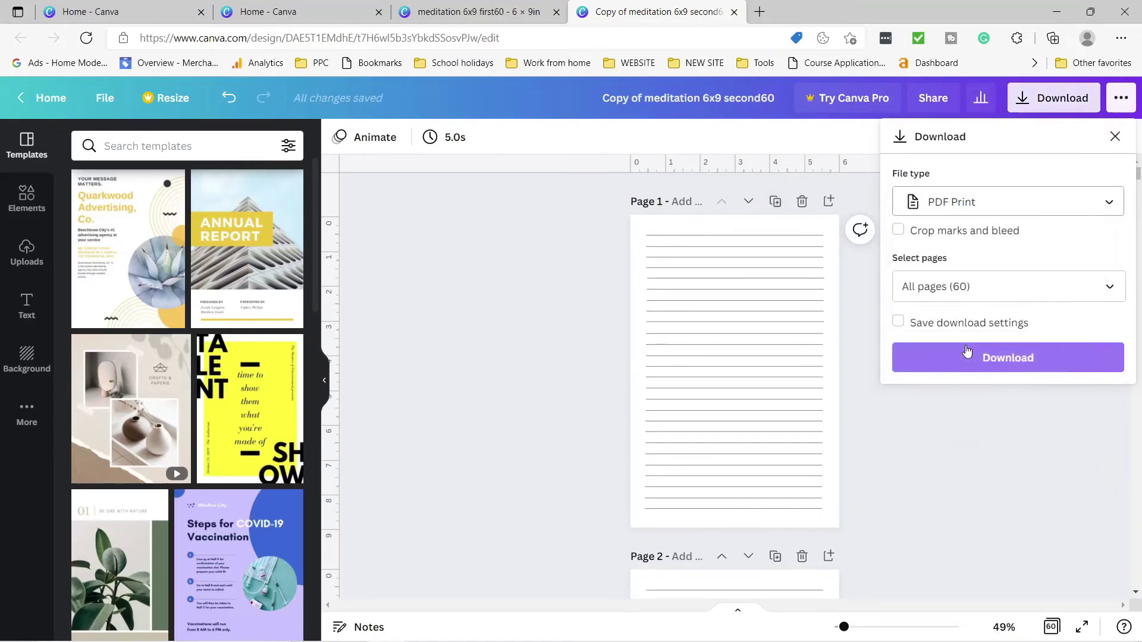
Download the 60-page copy as PDF Print and select the first 60-page PDF in iLovePDF Merge
click(1004, 360)
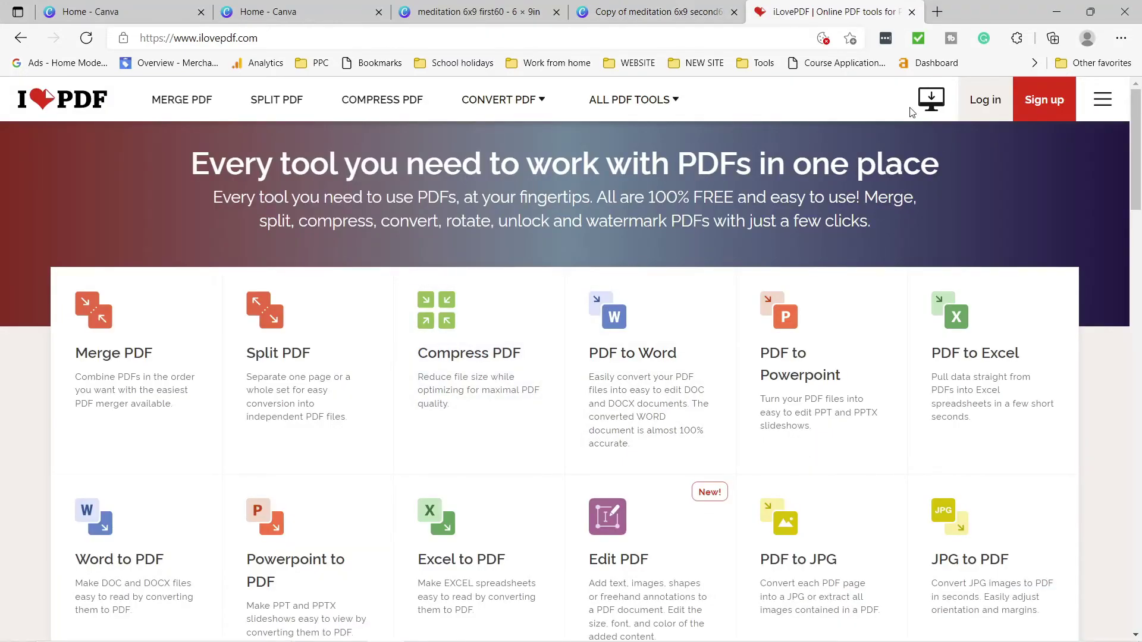
click(166, 103)
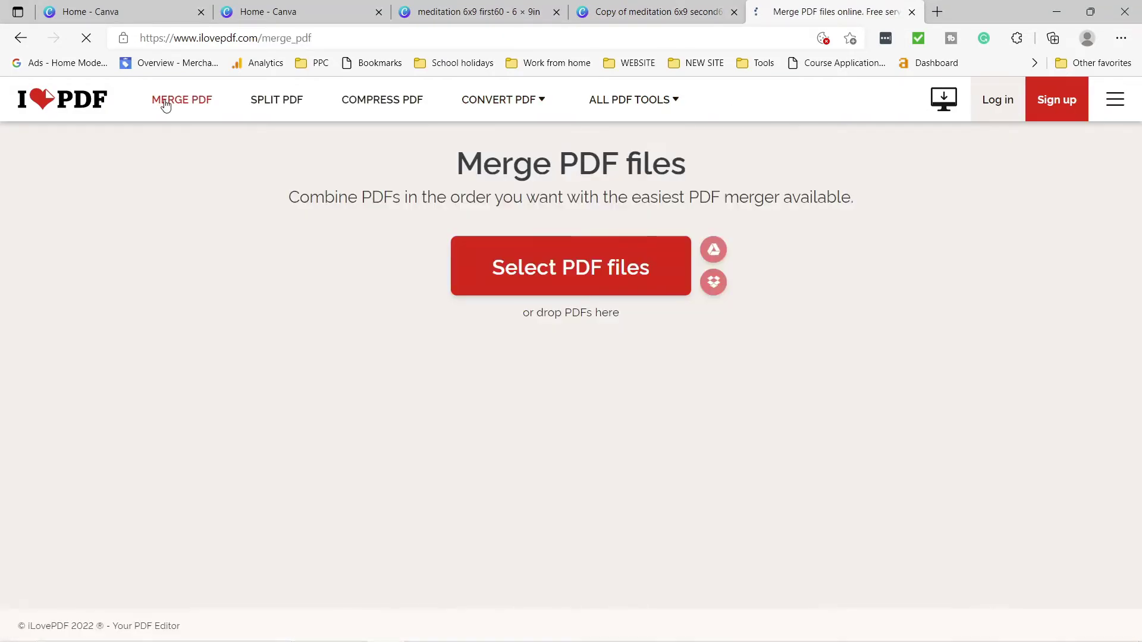
click(581, 280)
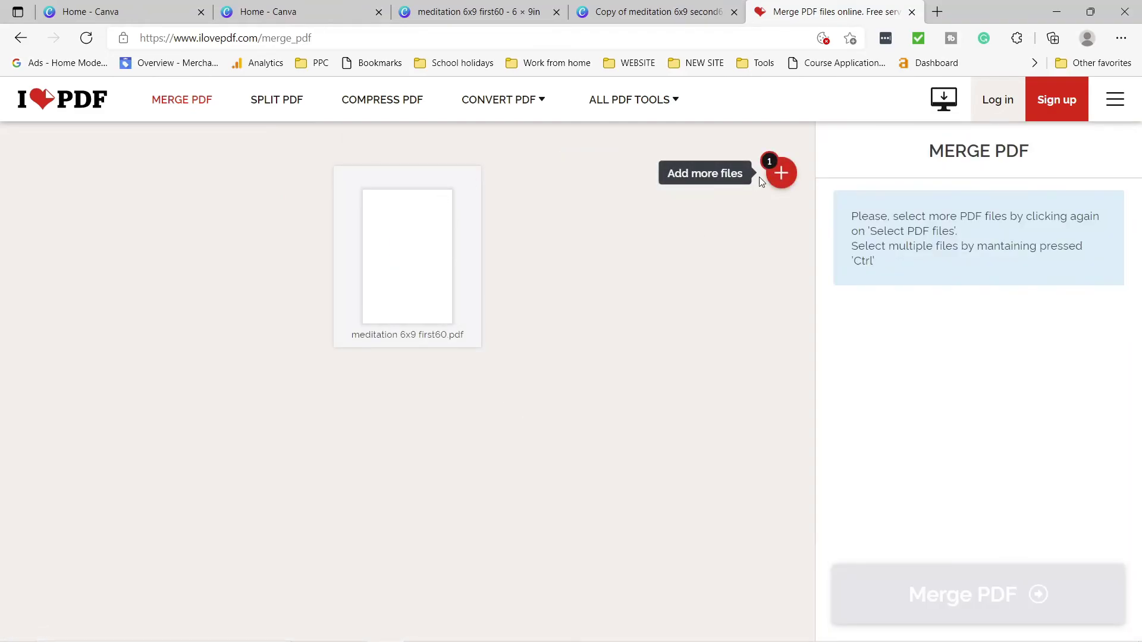
Add the second 60-page PDF, merge both, and download the merged PDF
click(780, 173)
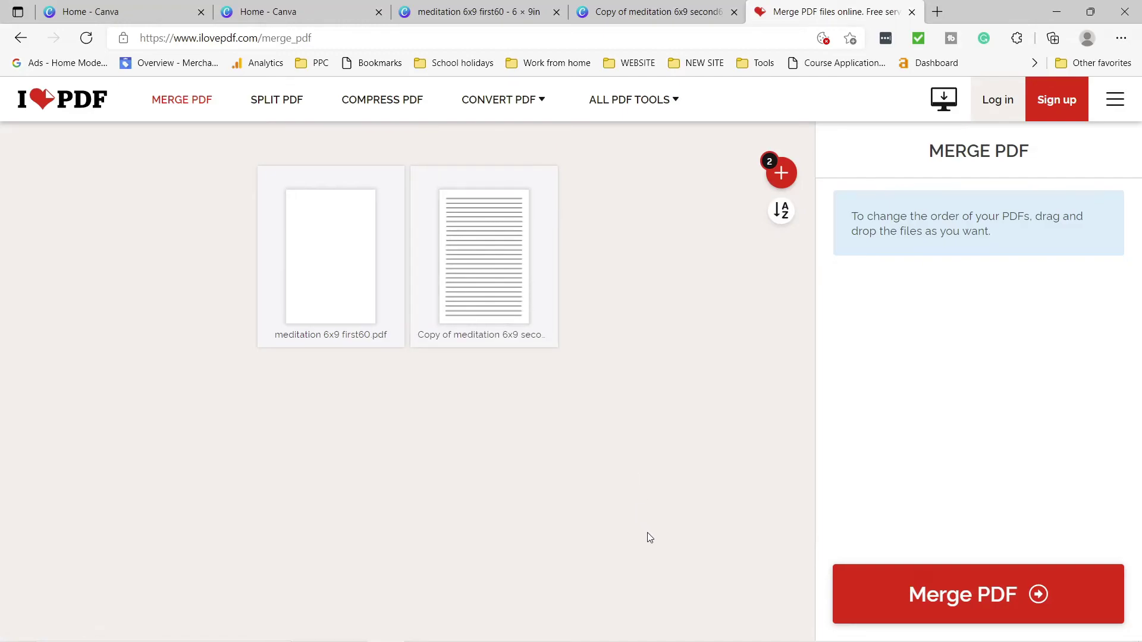
click(995, 603)
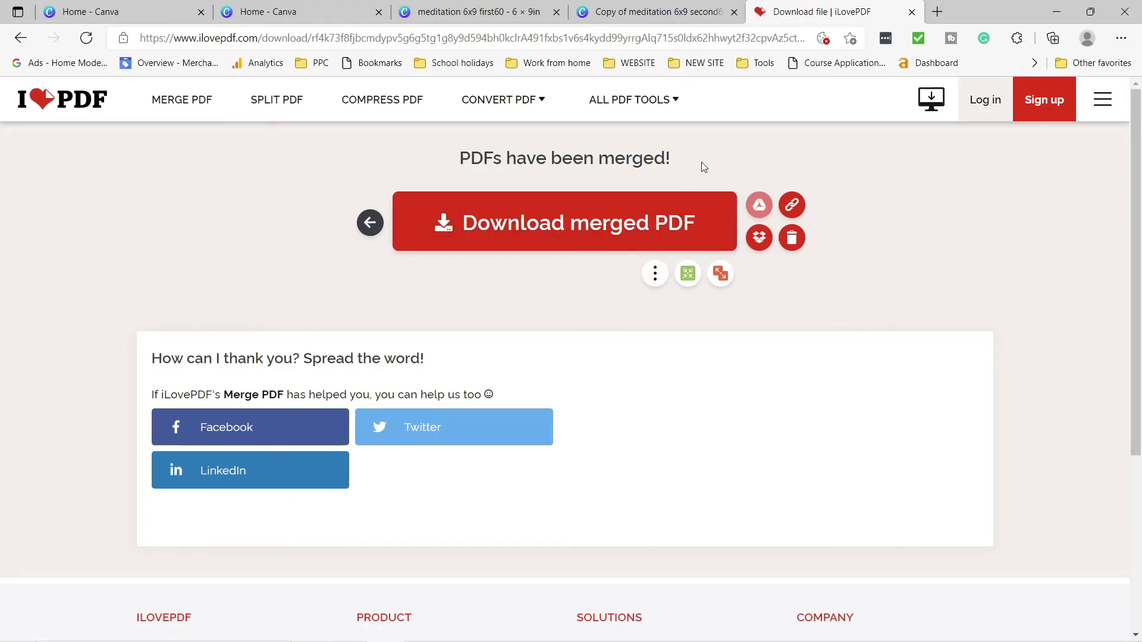
drag(705, 167, 447, 162)
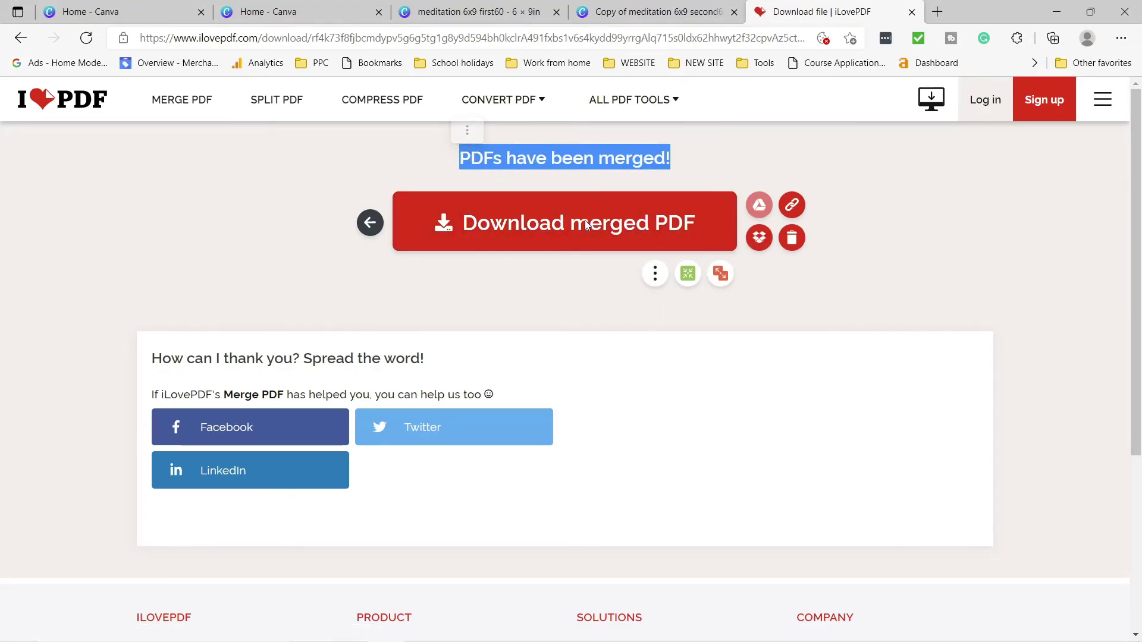
click(626, 224)
Confirm the 120-page book's Quality Check reports no issues found, reviewing the PLEASE CHECK items
click(627, 224)
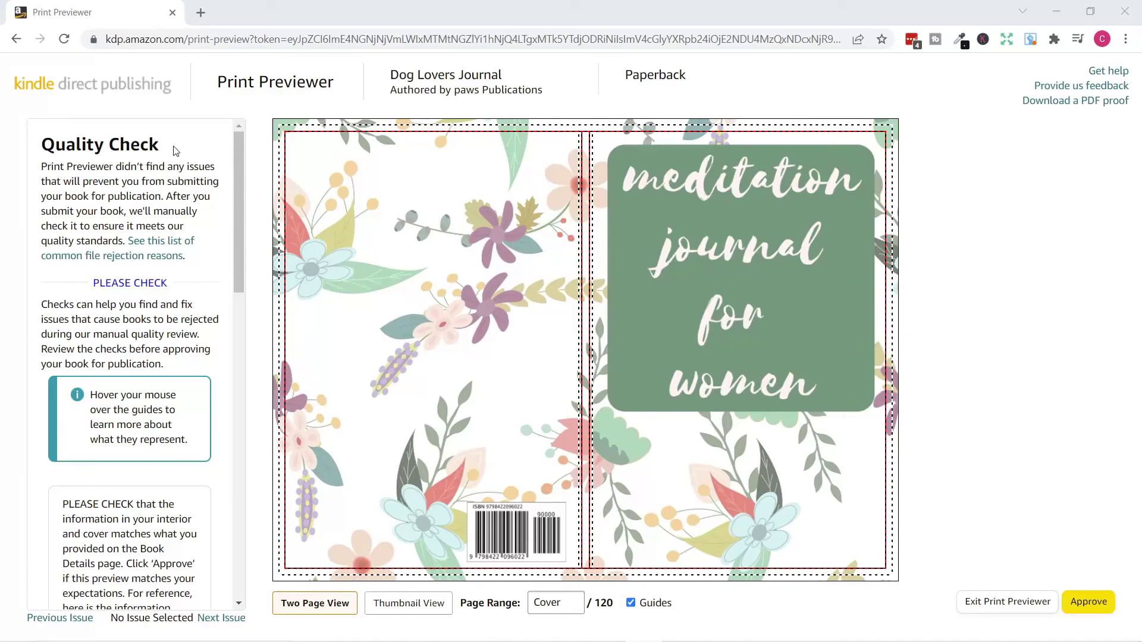
mouse_move(176, 148)
mouse_down()
mouse_move(46, 141)
mouse_move(157, 143)
mouse_up()
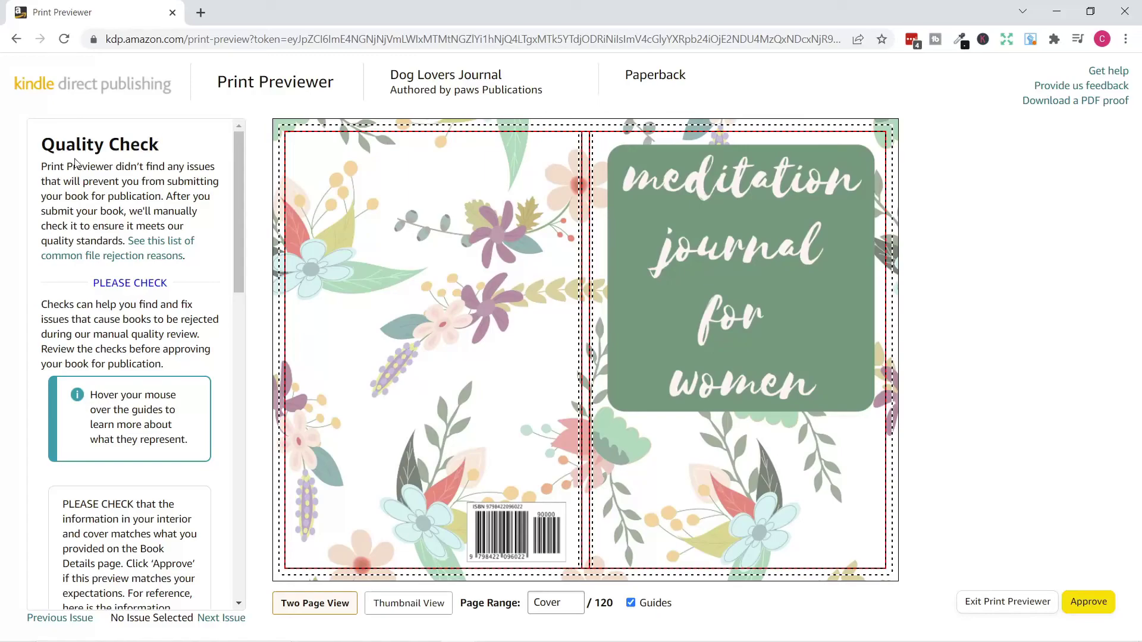
drag(40, 168, 220, 172)
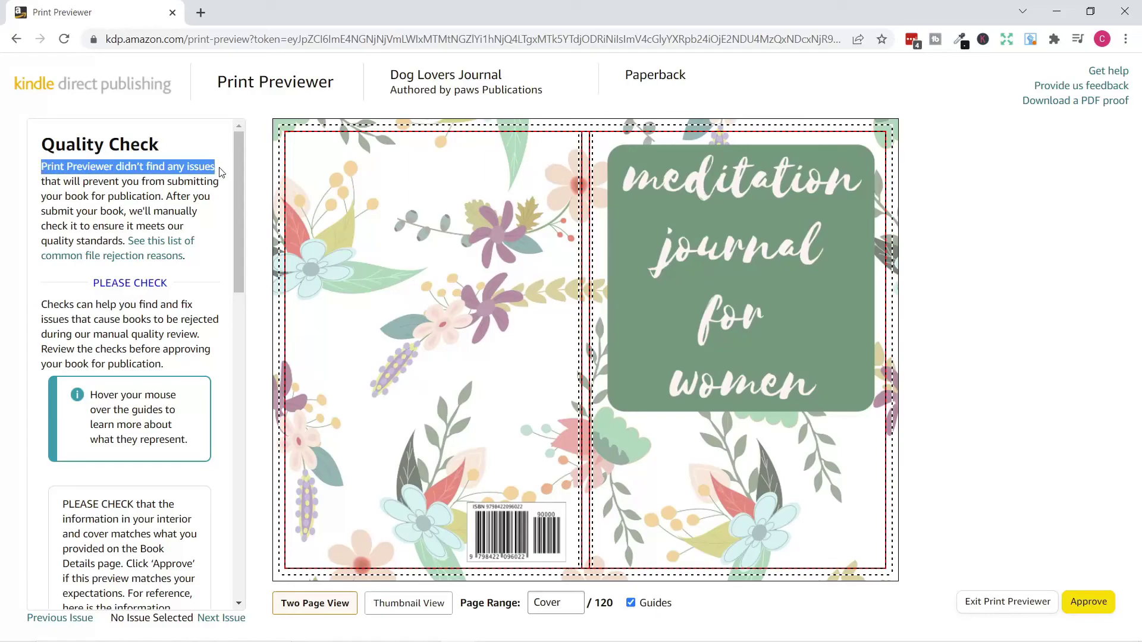
scroll(218, 283, down, 10)
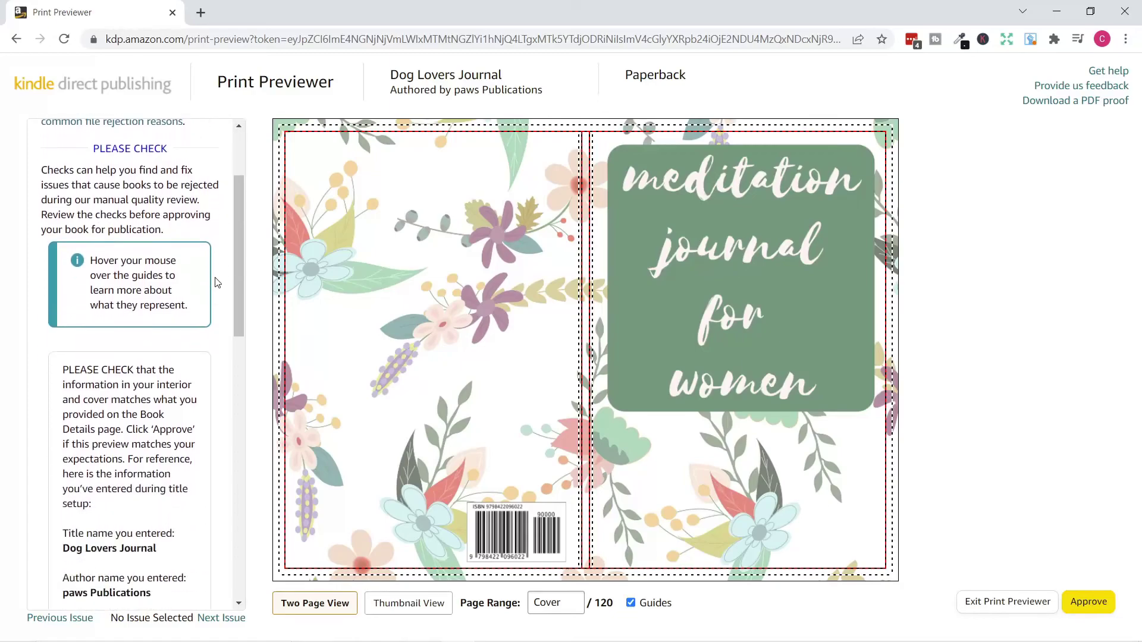
scroll(218, 283, down, 5)
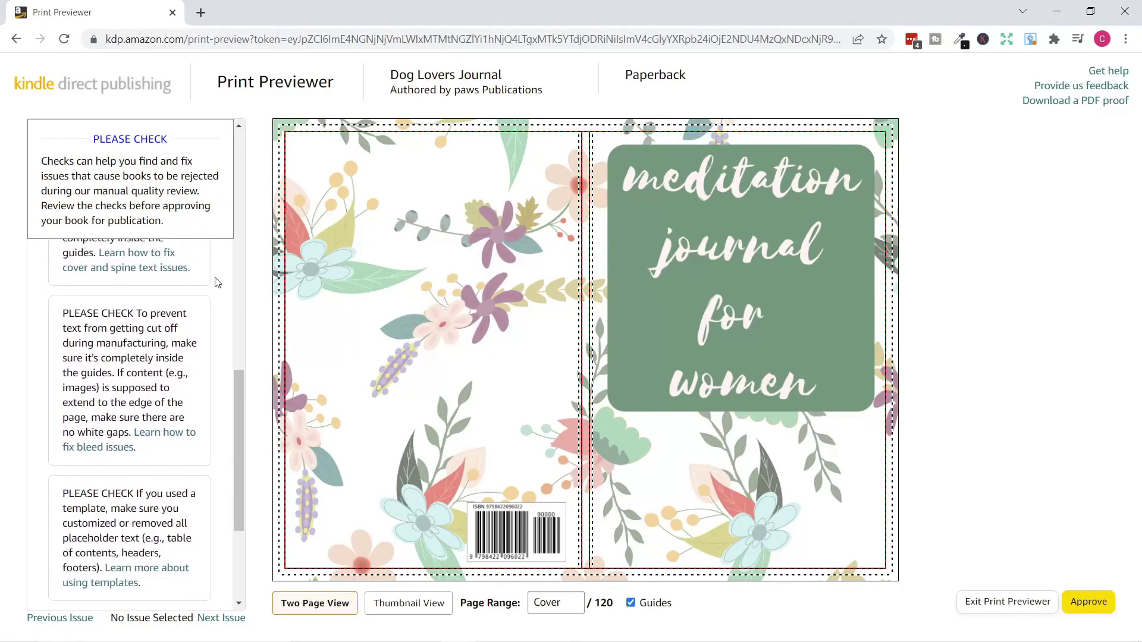
mouse_move(592, 261)
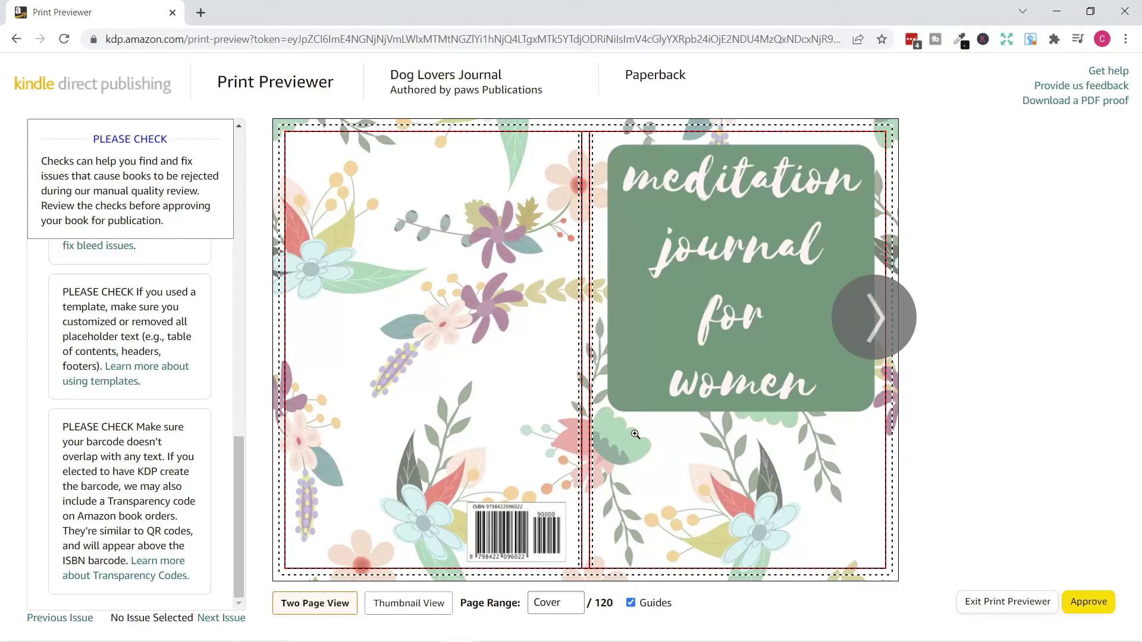
Page from the cover past the Belongs To page and lined pages 2–3 to pages 4–5
click(876, 322)
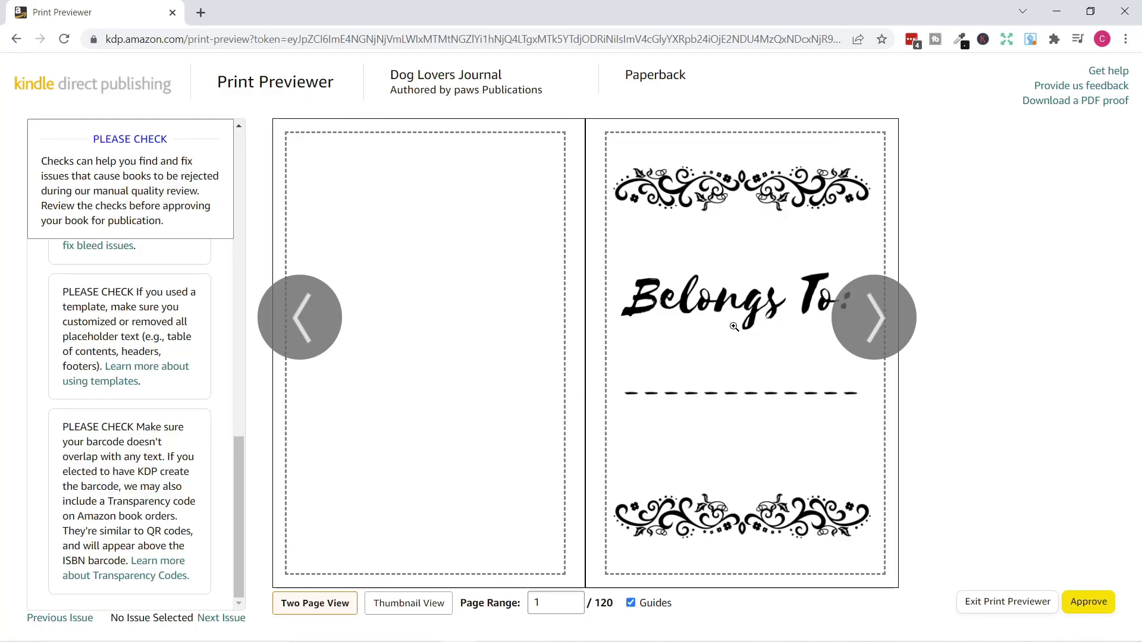
click(868, 322)
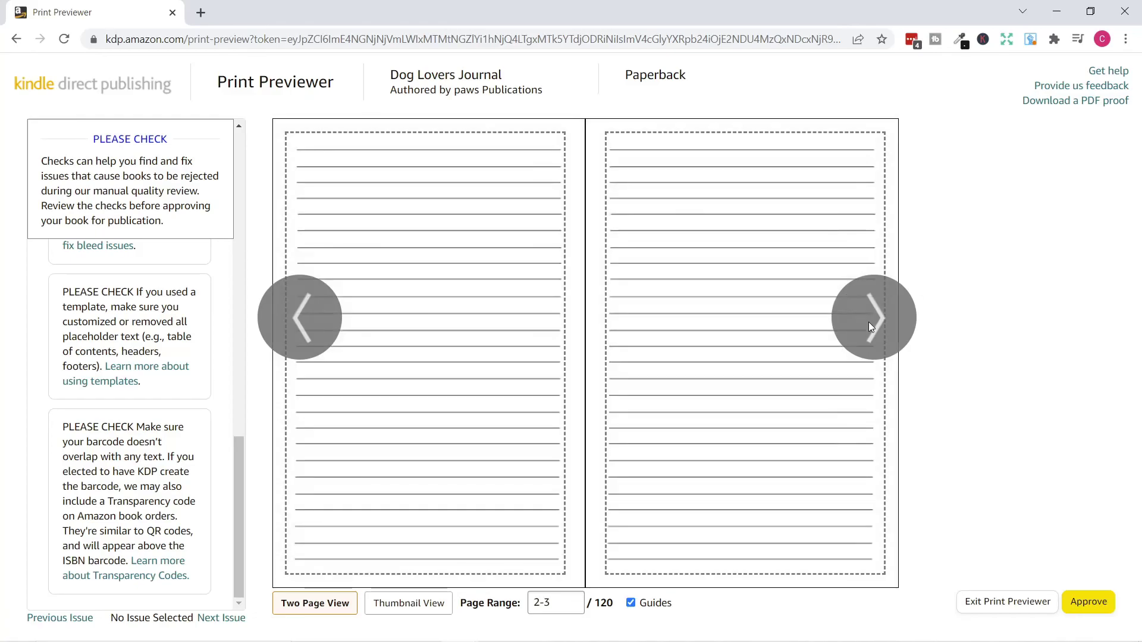
click(869, 320)
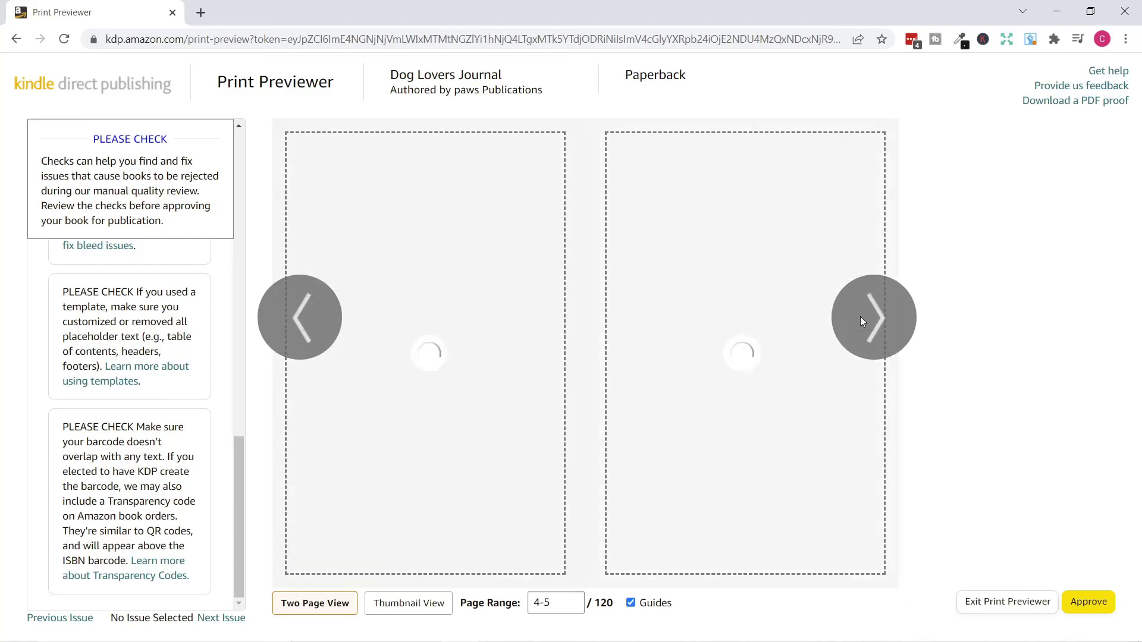